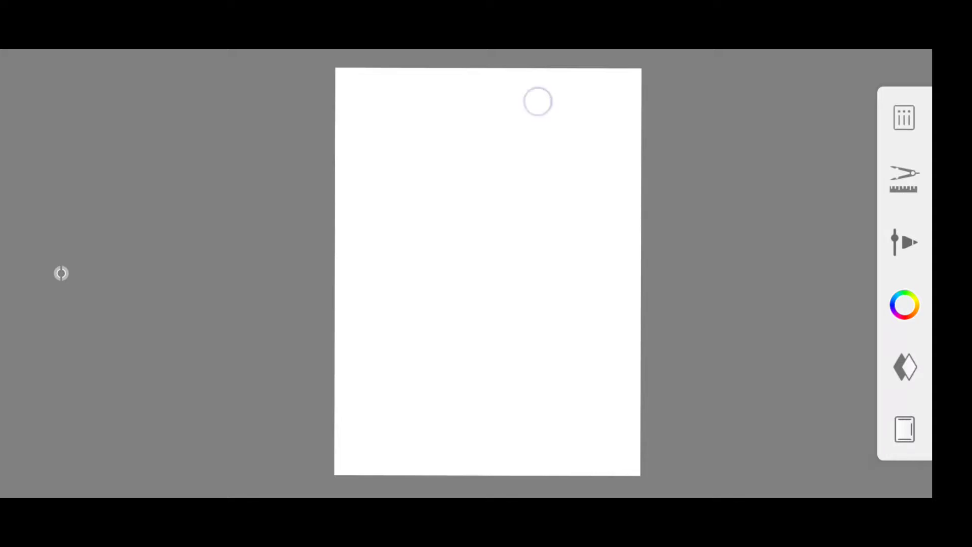
Fill the blank canvas with a soft beige using the Fill tool.
click(904, 178)
click(842, 358)
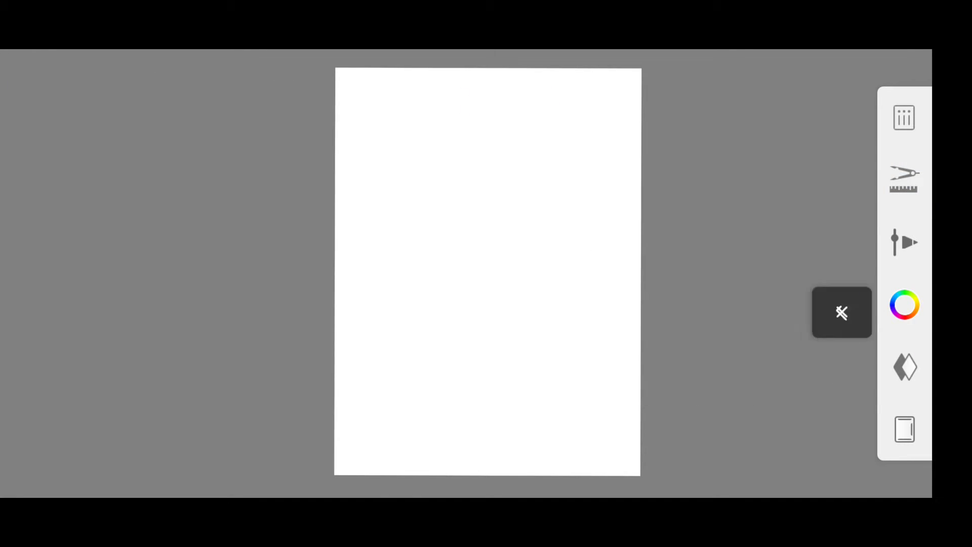
click(516, 263)
click(836, 414)
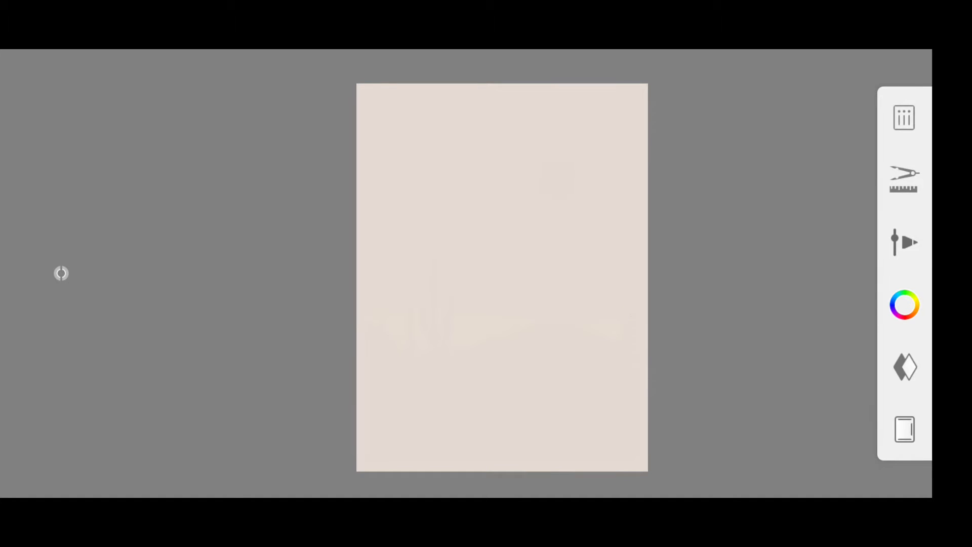
Switch to the Ballpoint Pen brush and start a wavy dune outline across the canvas.
click(904, 242)
click(637, 412)
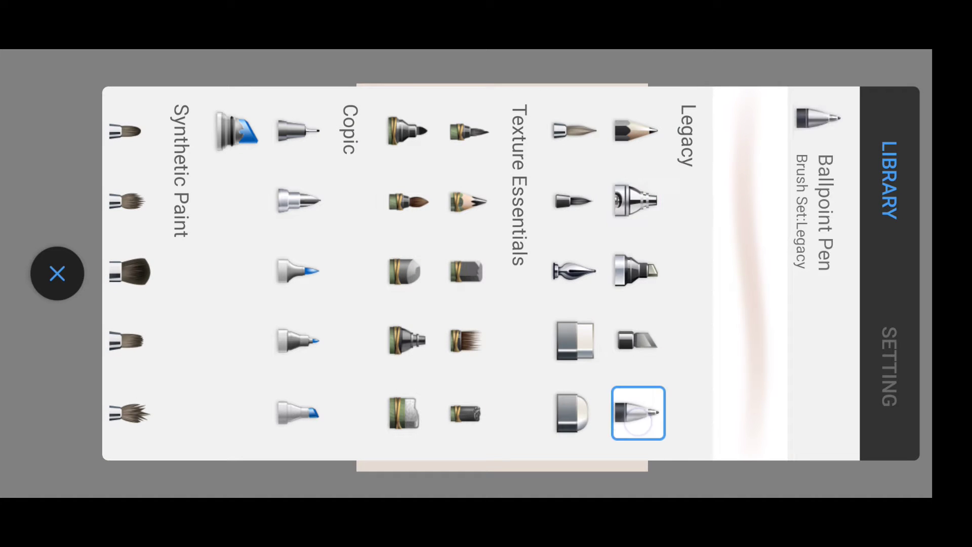
click(57, 273)
drag(350, 272, 422, 311)
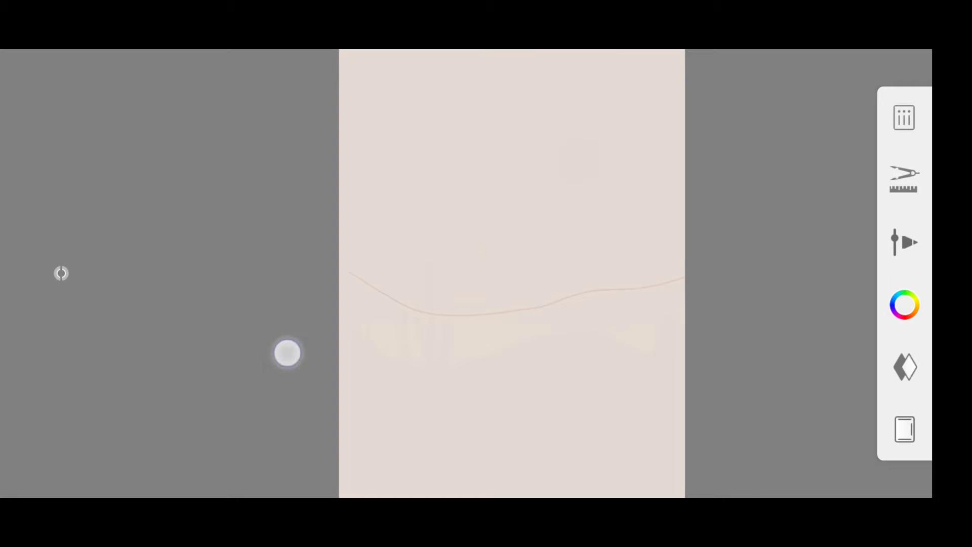
Zoom in and out to check the thin wavy dune outline across the upper canvas.
scroll(445, 304, up, 2)
scroll(445, 303, up, 1)
scroll(445, 303, up, 5)
scroll(436, 274, up, 2)
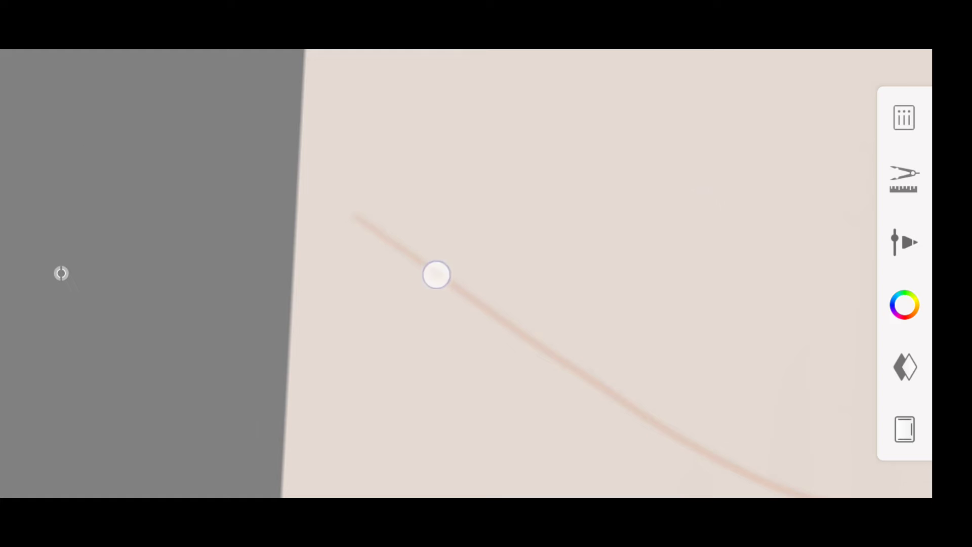
scroll(393, 283, up, 3)
scroll(405, 283, down, 1)
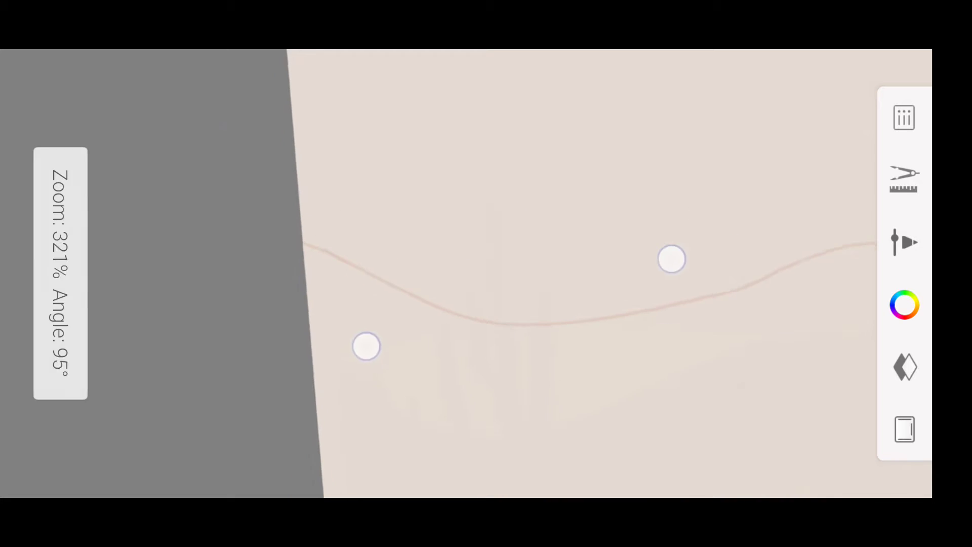
scroll(479, 271, up, 2)
scroll(458, 247, up, 5)
scroll(401, 280, down, 3)
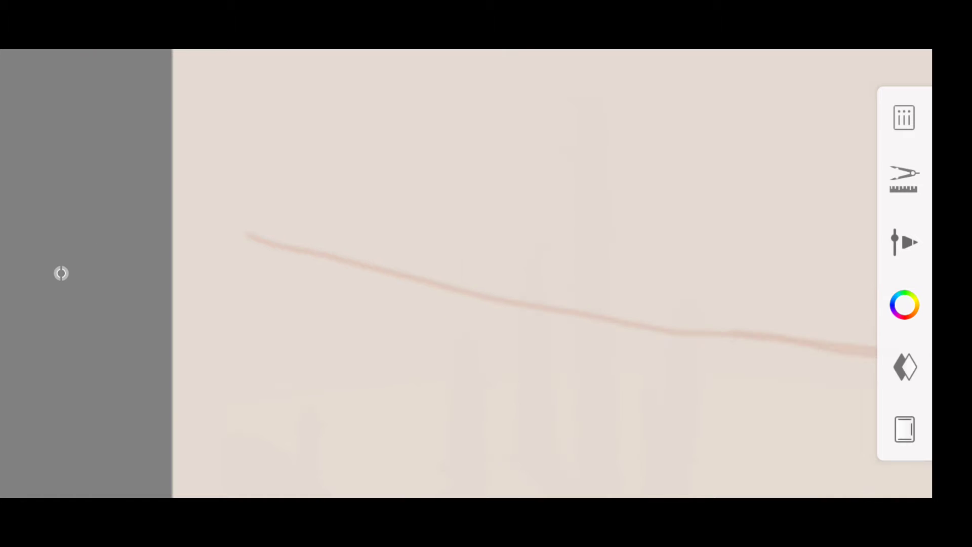
scroll(397, 351, up, 3)
scroll(431, 375, up, 3)
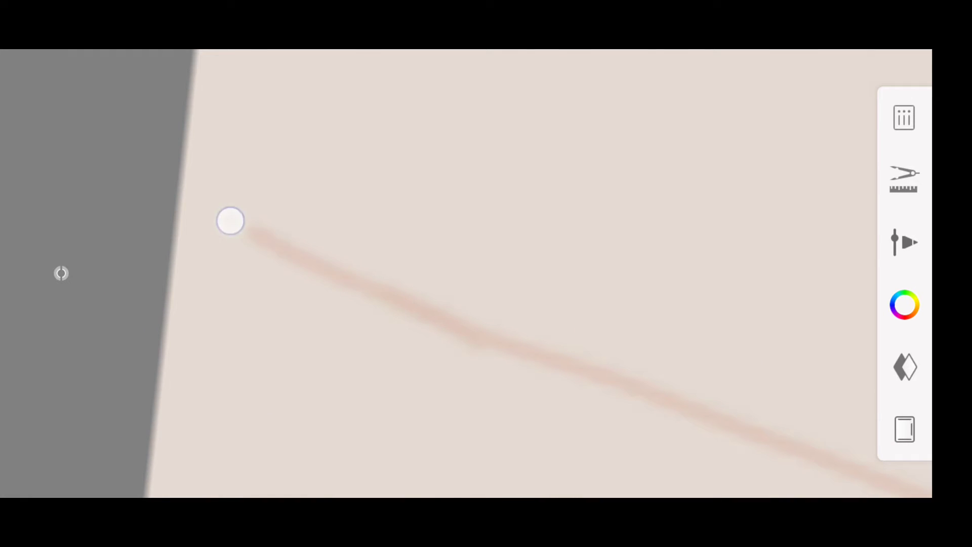
scroll(223, 244, down, 3)
scroll(431, 291, down, 2)
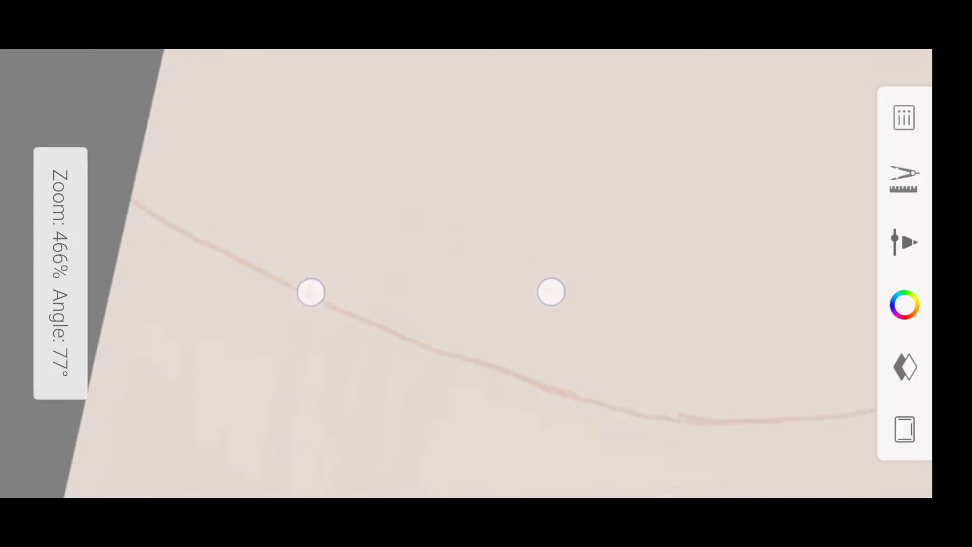
scroll(431, 290, down, 1)
scroll(486, 324, up, 1)
scroll(486, 324, up, 2)
scroll(404, 312, down, 1)
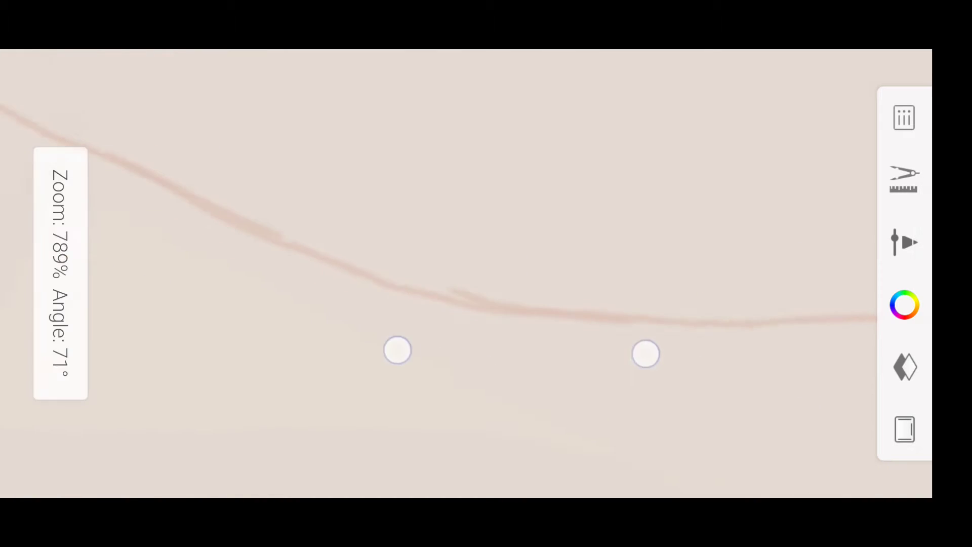
scroll(520, 351, down, 2)
scroll(348, 292, up, 2)
scroll(500, 314, up, 3)
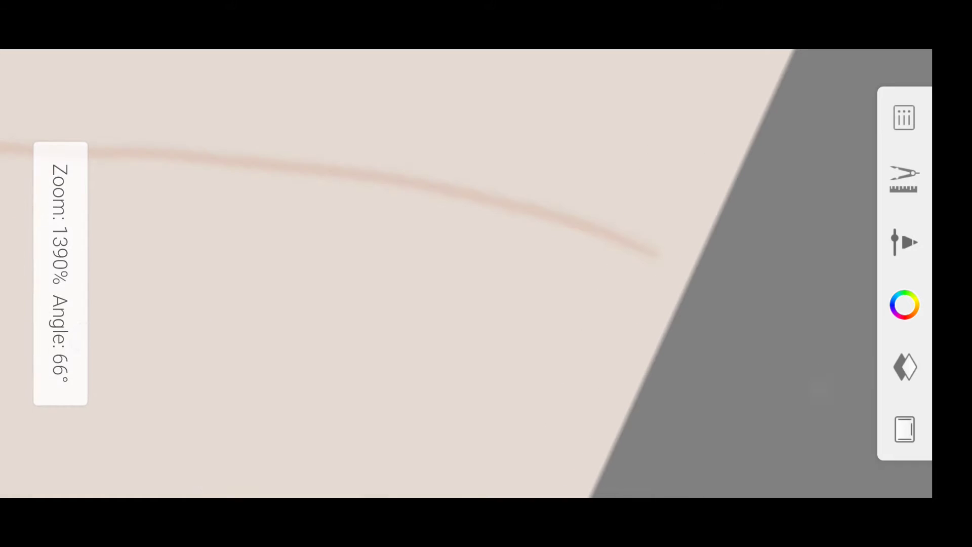
scroll(631, 278, down, 3)
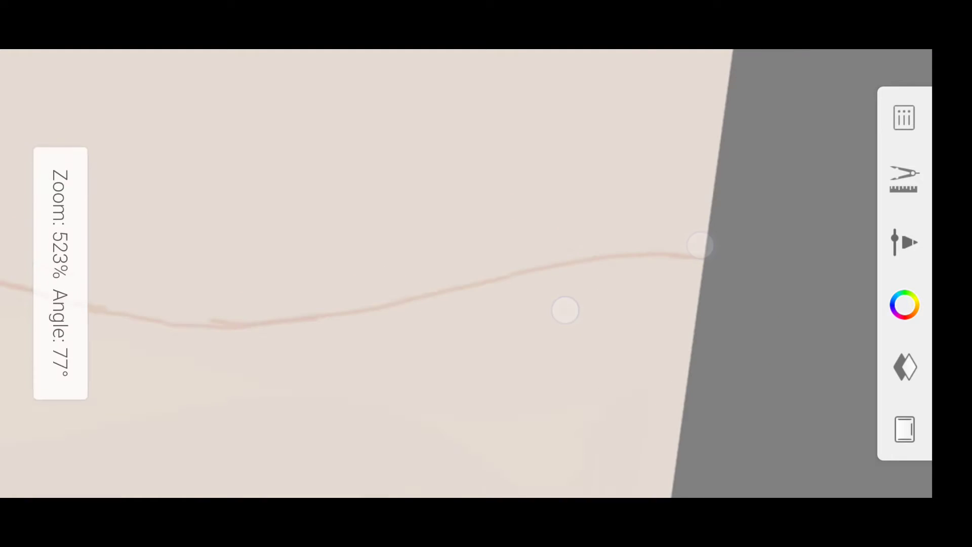
scroll(602, 227, down, 2)
scroll(474, 300, down, 1)
scroll(552, 248, down, 1)
scroll(551, 248, down, 1)
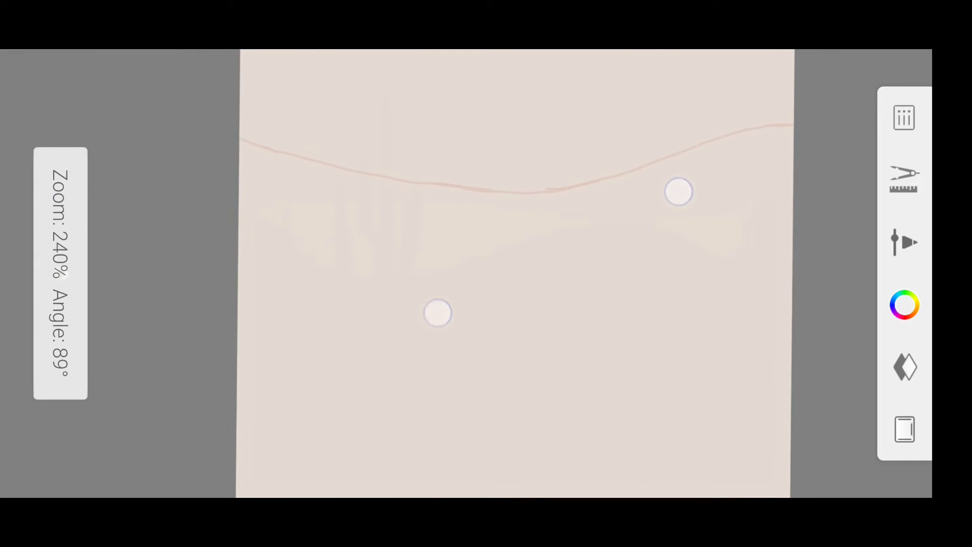
click(904, 238)
Solid-fill the area below the first dune line with peach.
click(56, 273)
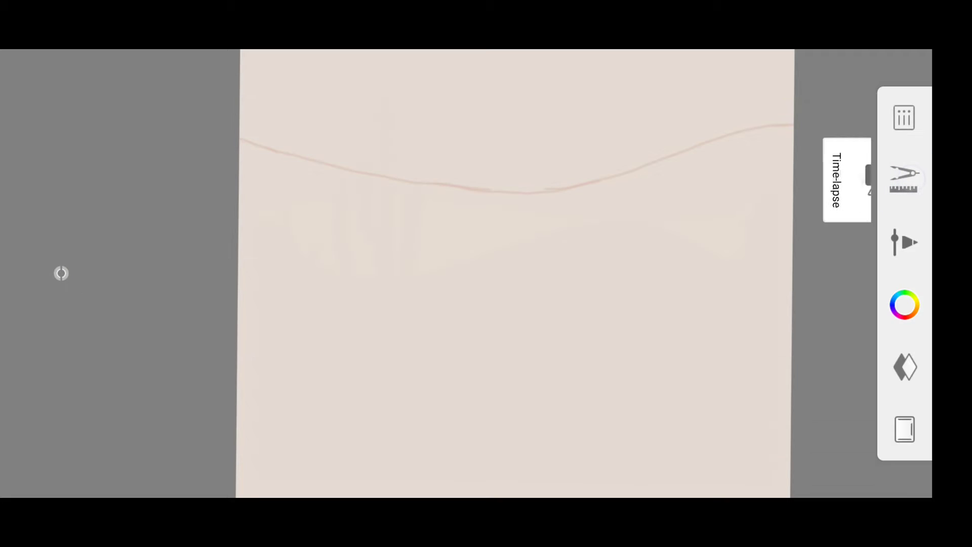
click(904, 178)
click(802, 358)
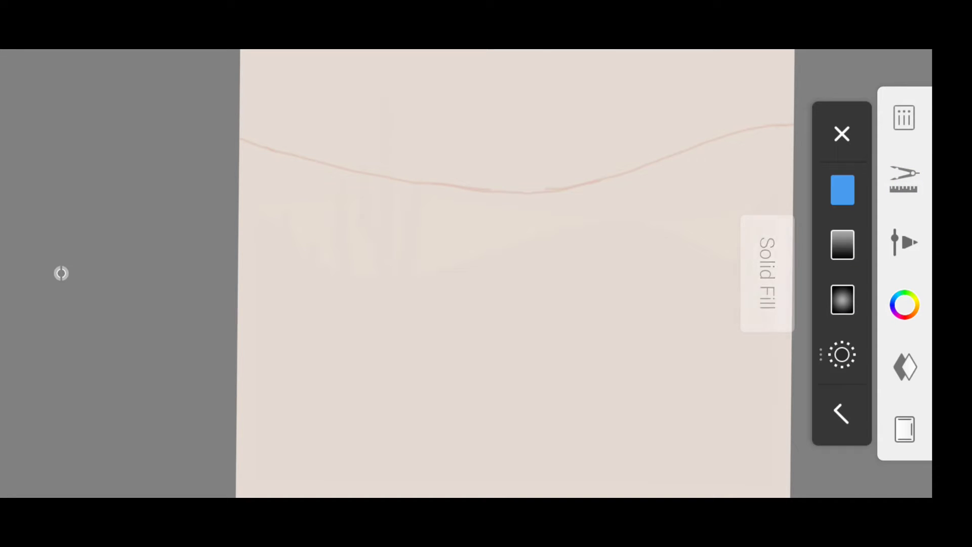
click(560, 414)
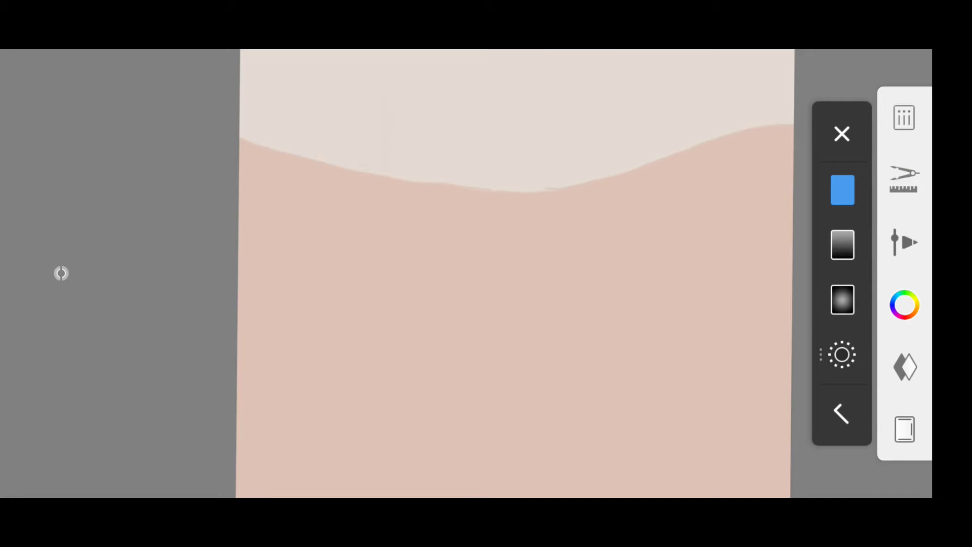
click(838, 414)
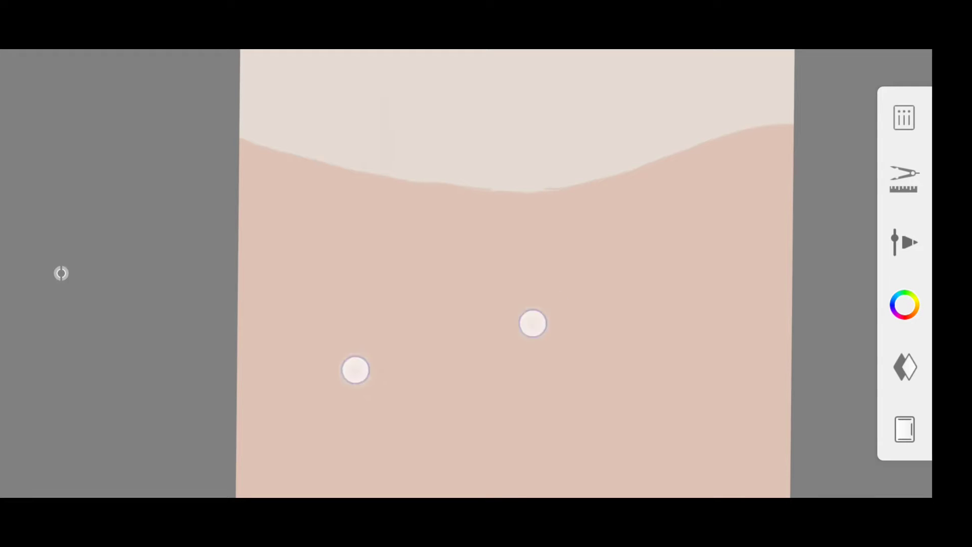
Draw the wavy orange line for the next dune, extending it to the right edge.
scroll(533, 323, up, 5)
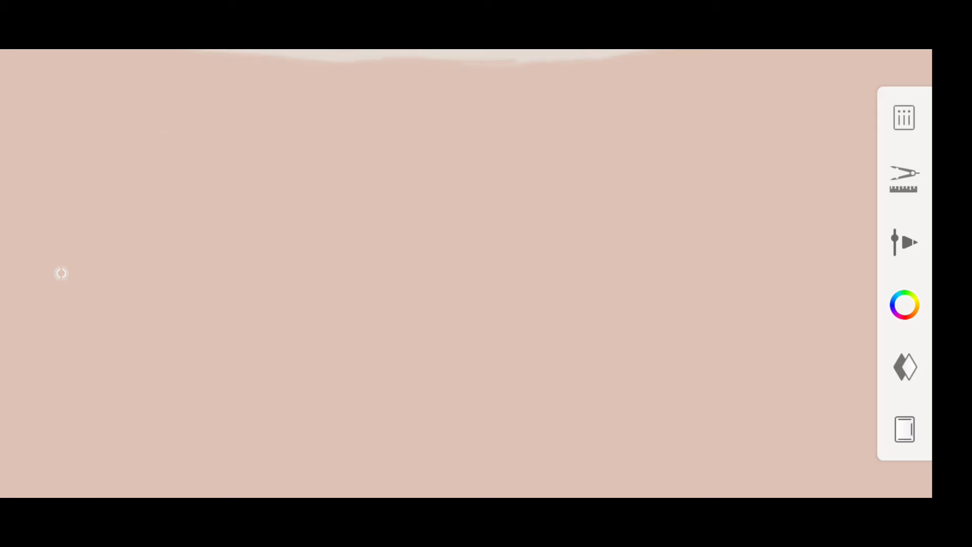
scroll(60, 273, down, 3)
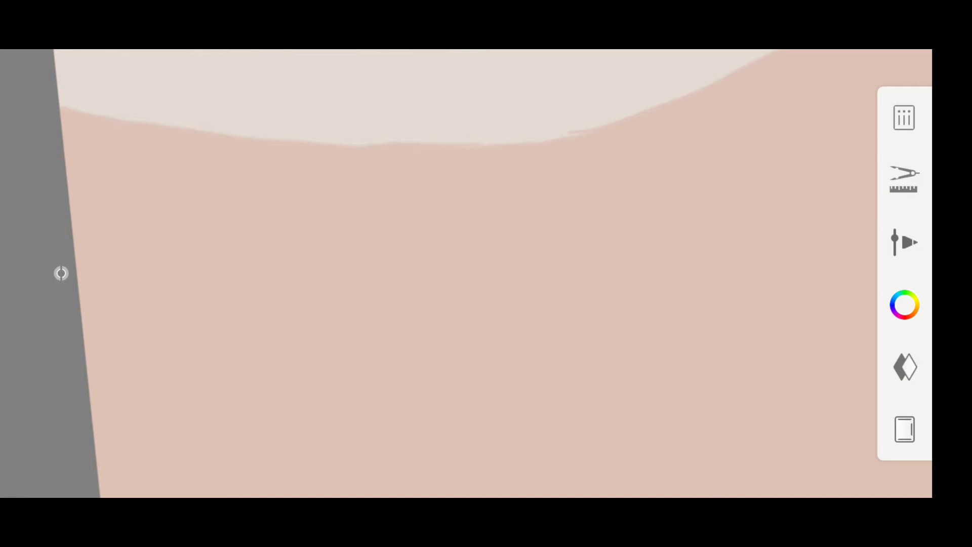
scroll(420, 281, down, 2)
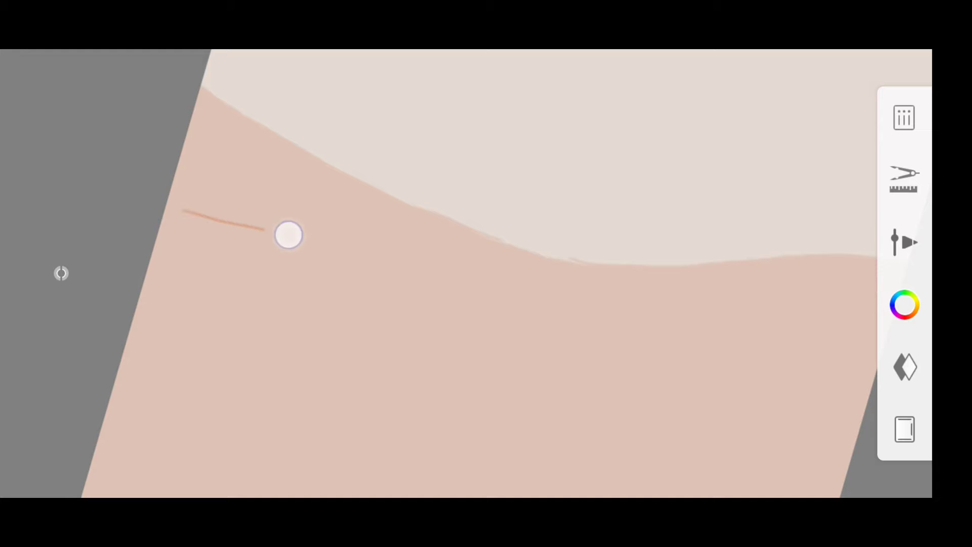
scroll(501, 326, up, 5)
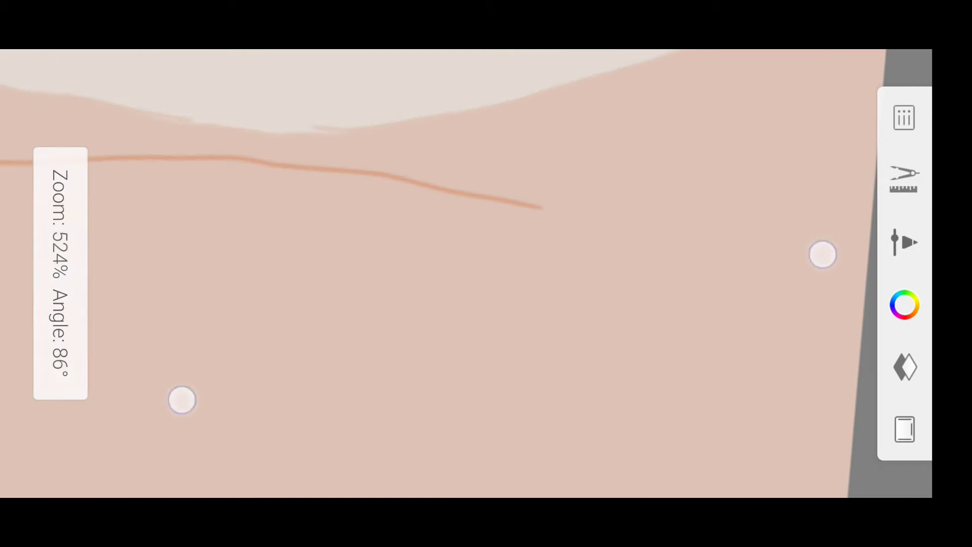
drag(648, 236, 861, 233)
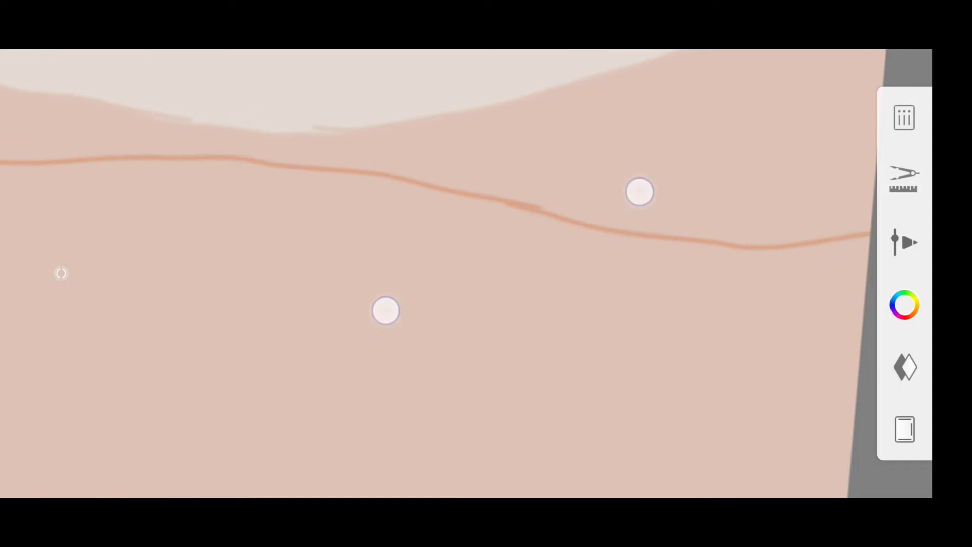
scroll(511, 276, up, 5)
scroll(466, 228, down, 3)
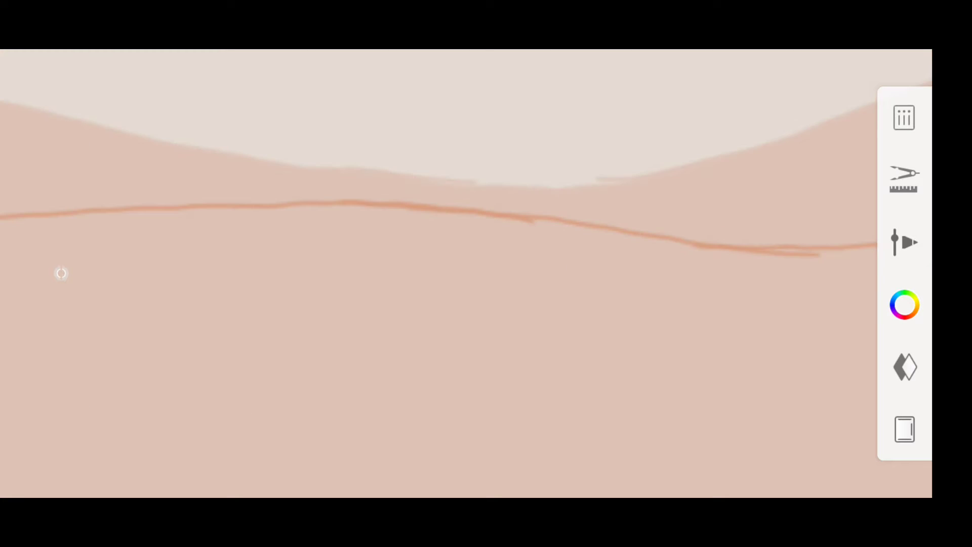
scroll(410, 246, up, 3)
scroll(456, 283, up, 2)
scroll(430, 278, up, 3)
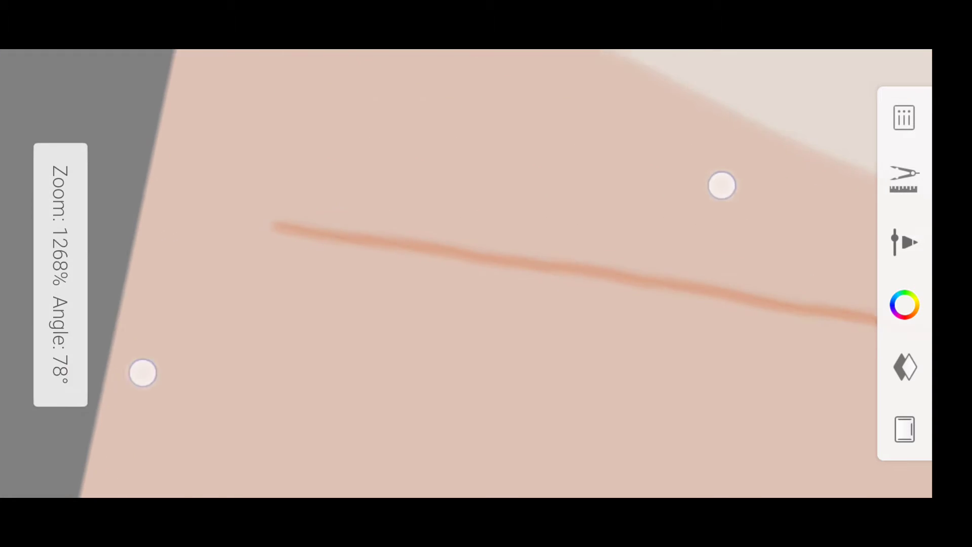
scroll(430, 278, up, 2)
scroll(455, 321, up, 3)
scroll(481, 283, up, 3)
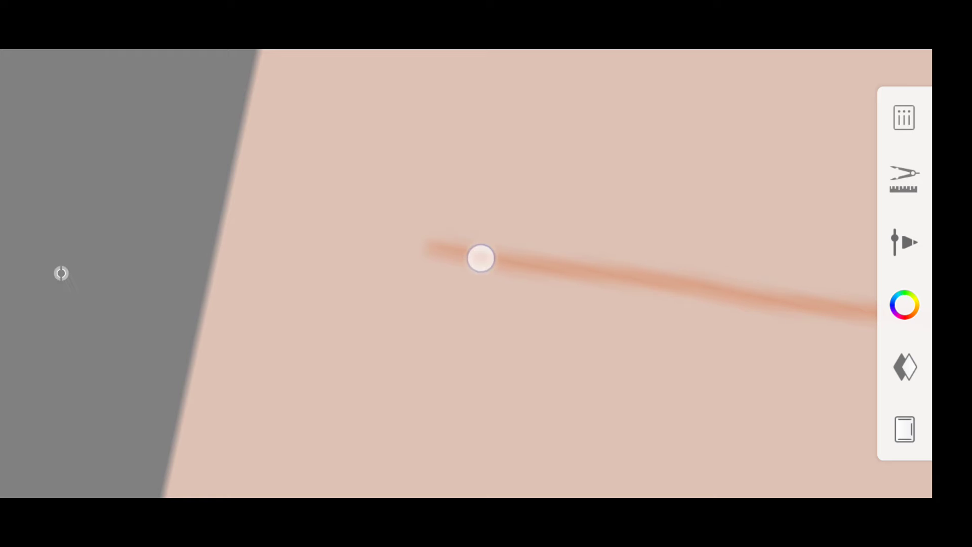
scroll(263, 260, down, 3)
scroll(449, 323, down, 2)
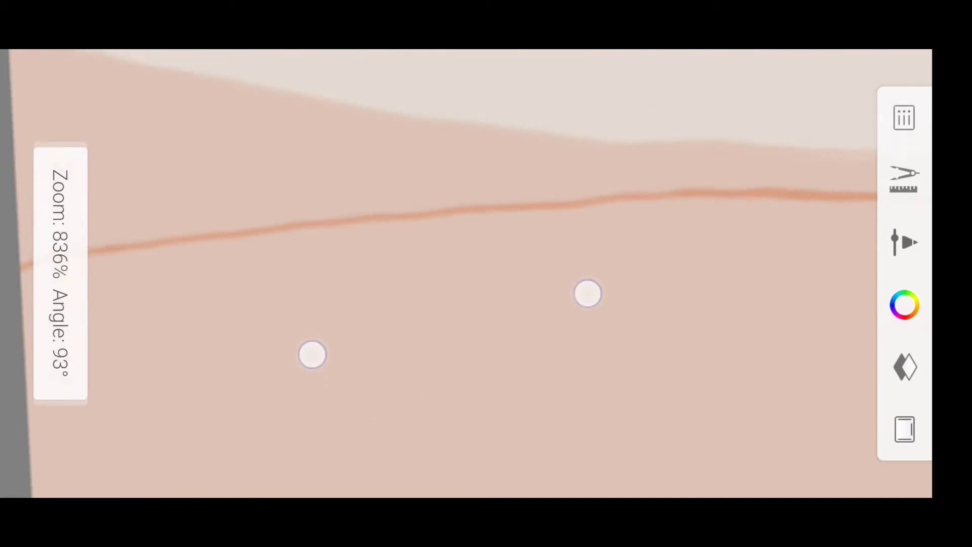
scroll(589, 358, down, 1)
scroll(562, 331, down, 1)
scroll(562, 330, down, 1)
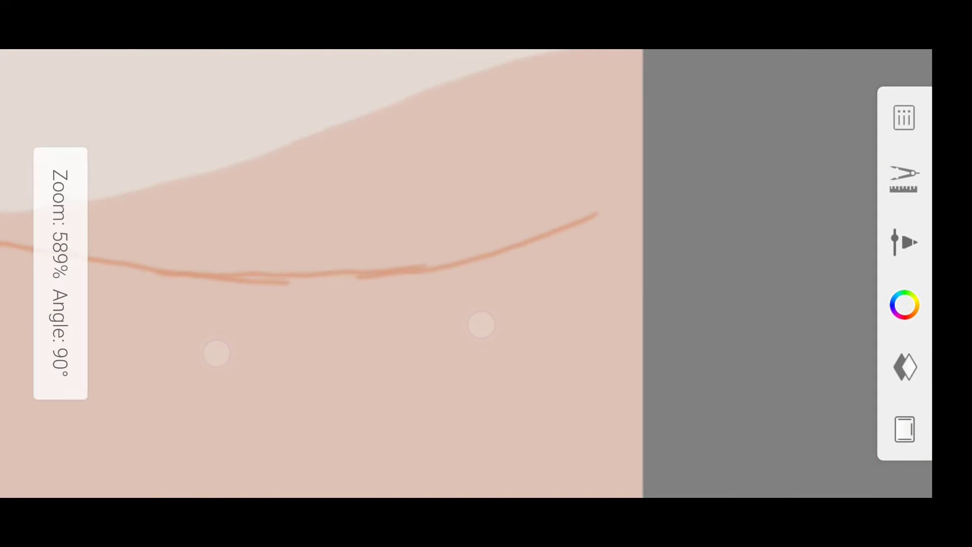
scroll(375, 329, up, 3)
scroll(515, 281, up, 2)
scroll(625, 243, up, 3)
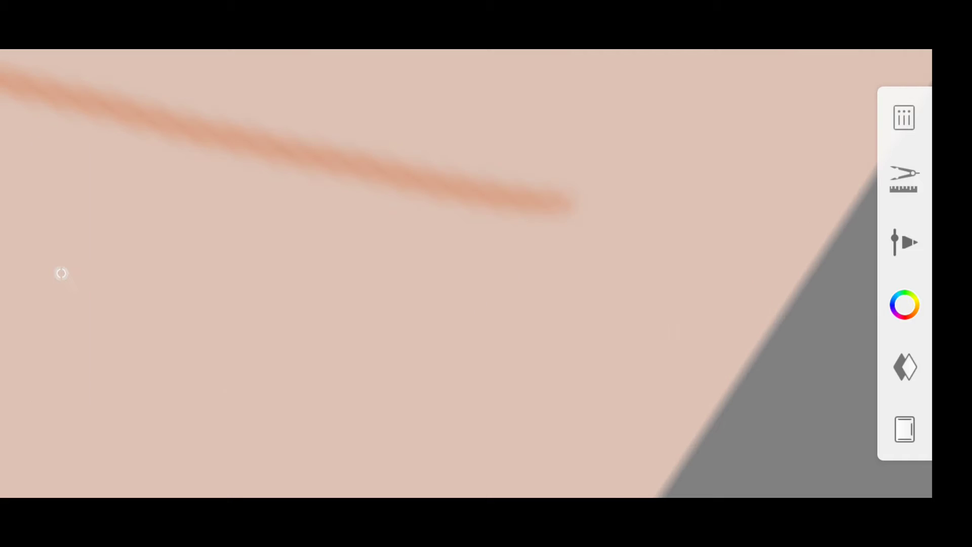
scroll(745, 281, down, 3)
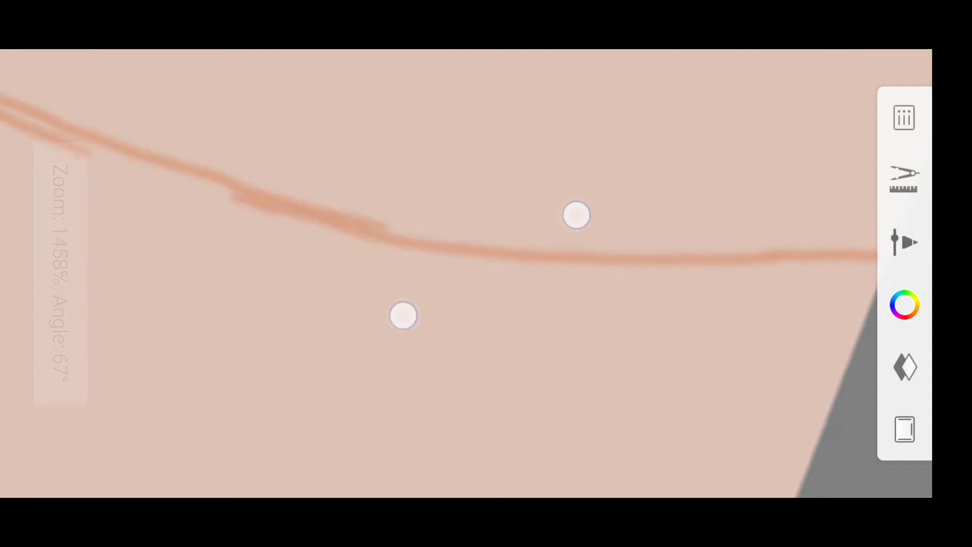
scroll(488, 263, down, 1)
scroll(548, 283, down, 1)
scroll(548, 284, up, 2)
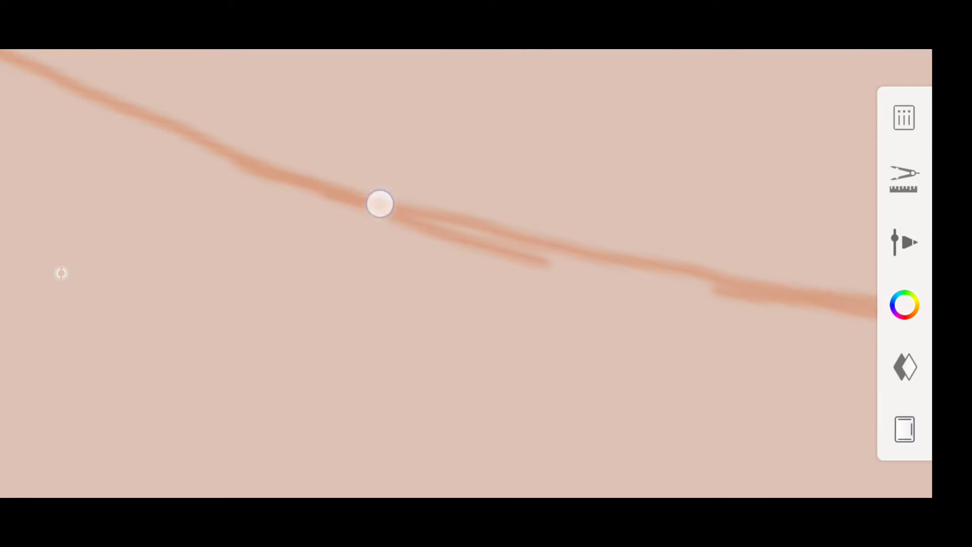
scroll(621, 299, down, 2)
scroll(658, 243, down, 3)
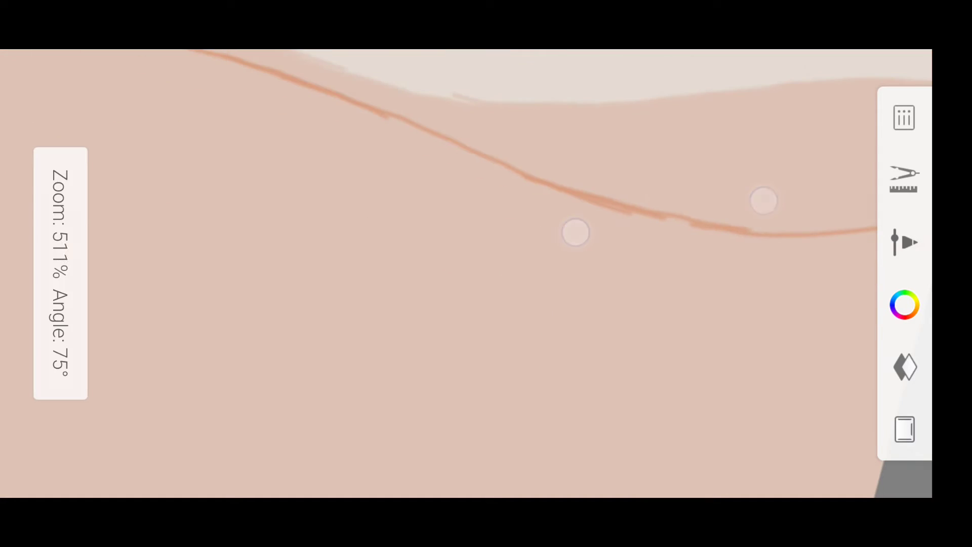
scroll(549, 262, down, 3)
scroll(549, 262, down, 1)
scroll(548, 262, up, 1)
Fill the area below the orange line with a deeper peach.
click(928, 183)
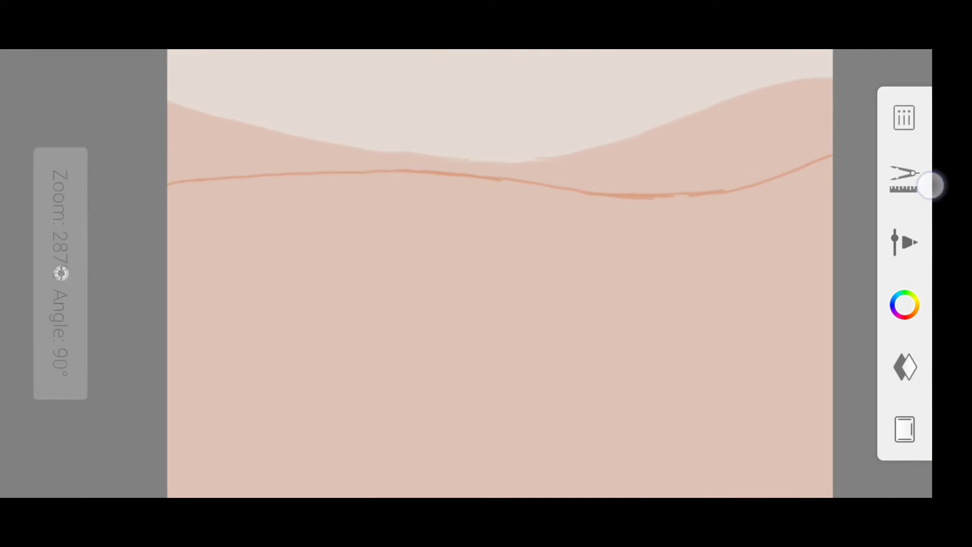
click(835, 369)
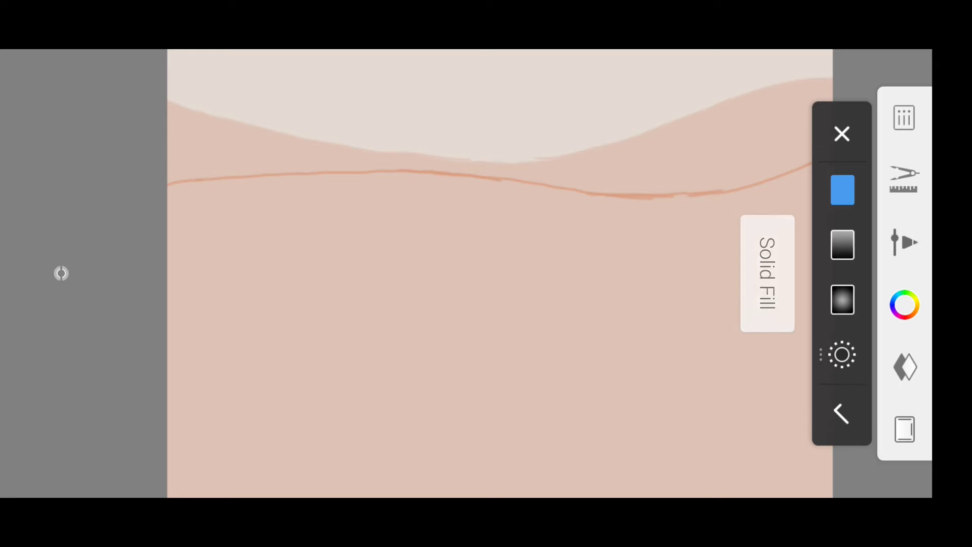
click(560, 389)
click(841, 134)
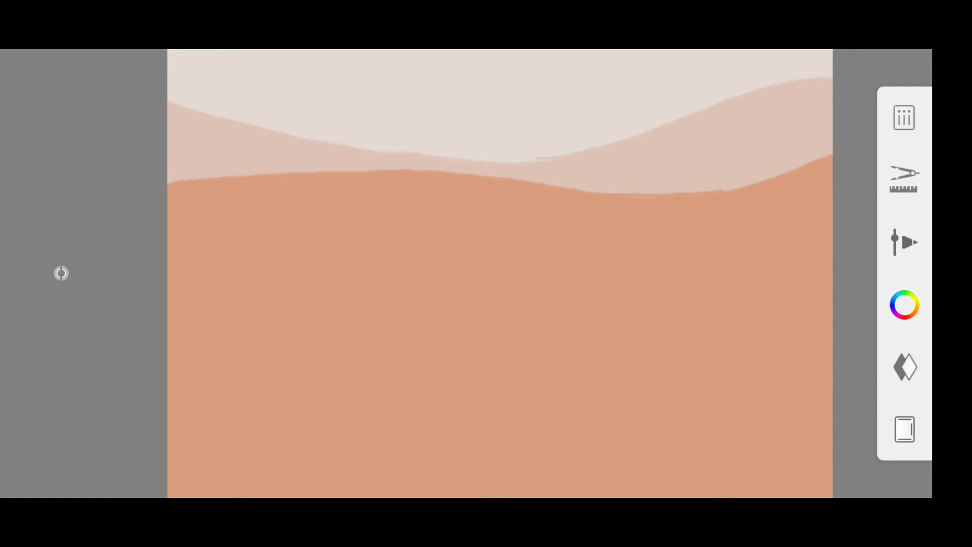
Draw a curved third dune outline lower down, extending it toward the left.
scroll(439, 408, up, 5)
scroll(553, 329, up, 3)
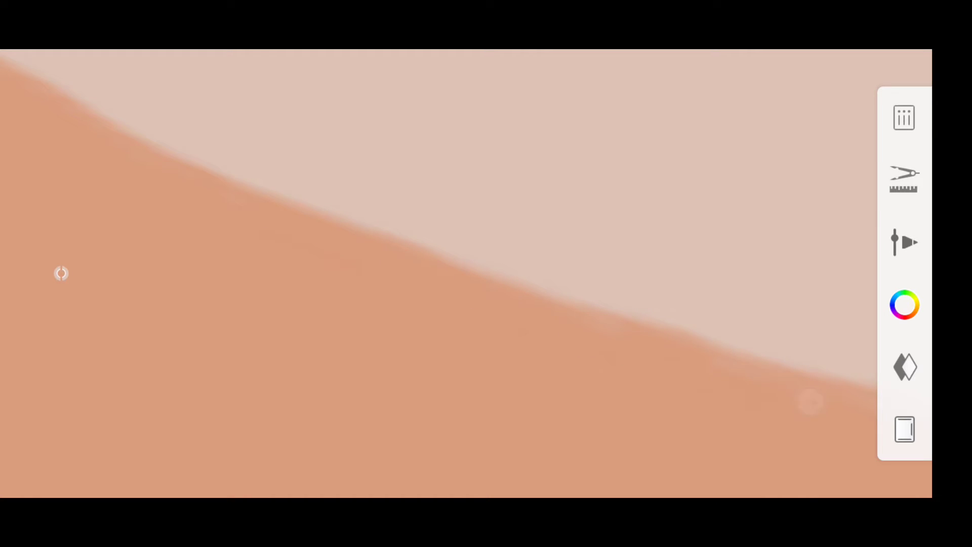
scroll(786, 389, down, 5)
scroll(661, 325, up, 3)
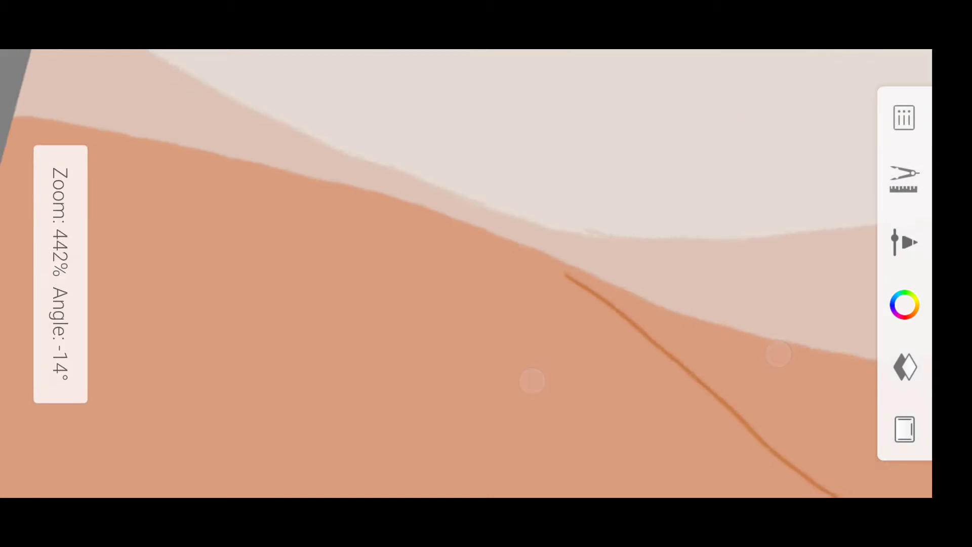
scroll(316, 169, down, 3)
scroll(322, 348, up, 5)
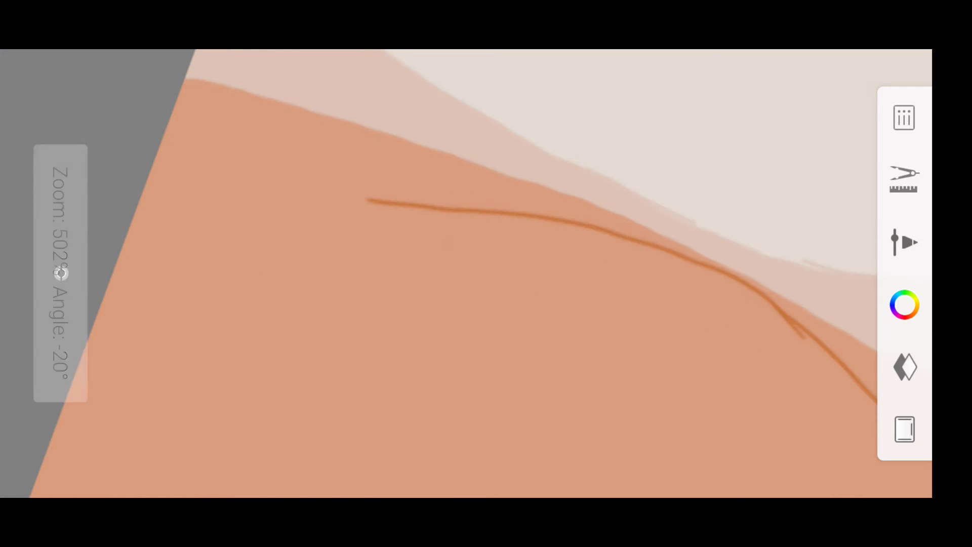
drag(804, 361, 688, 264)
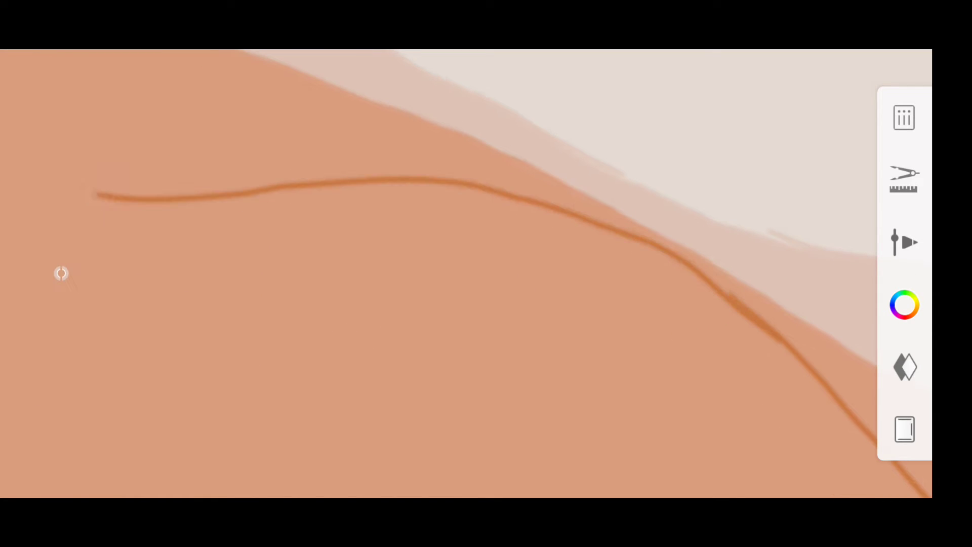
scroll(471, 262, up, 3)
drag(417, 270, 167, 267)
scroll(478, 258, down, 3)
scroll(354, 284, up, 3)
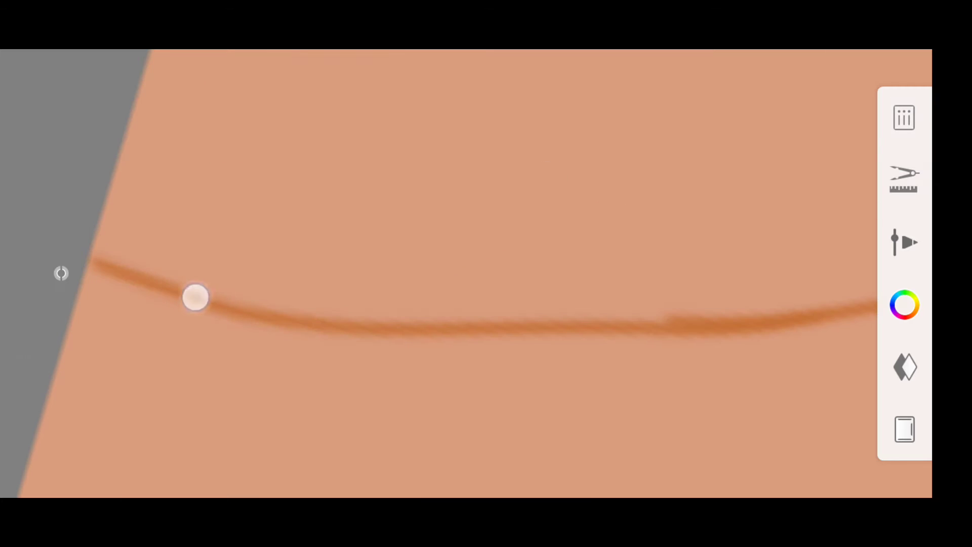
scroll(152, 97, up, 3)
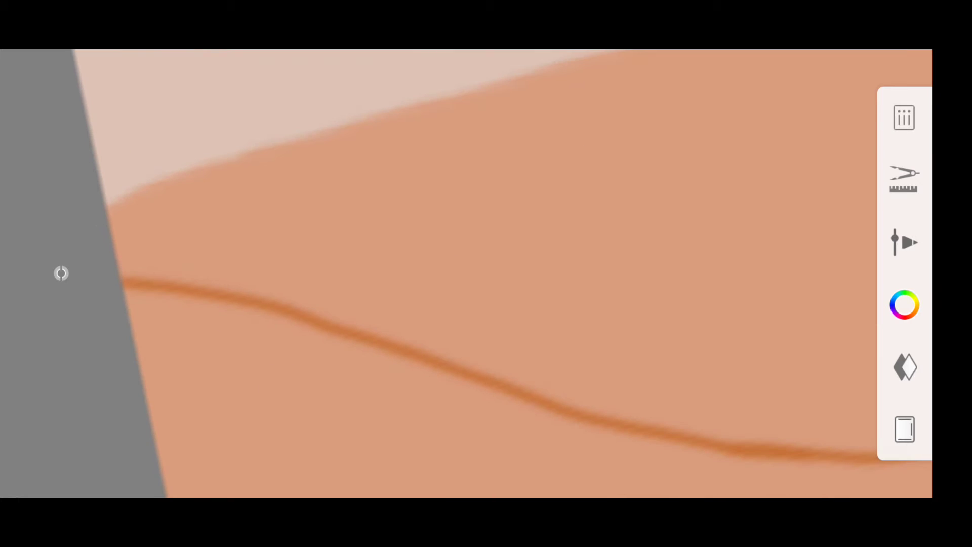
scroll(287, 330, down, 3)
scroll(633, 266, up, 3)
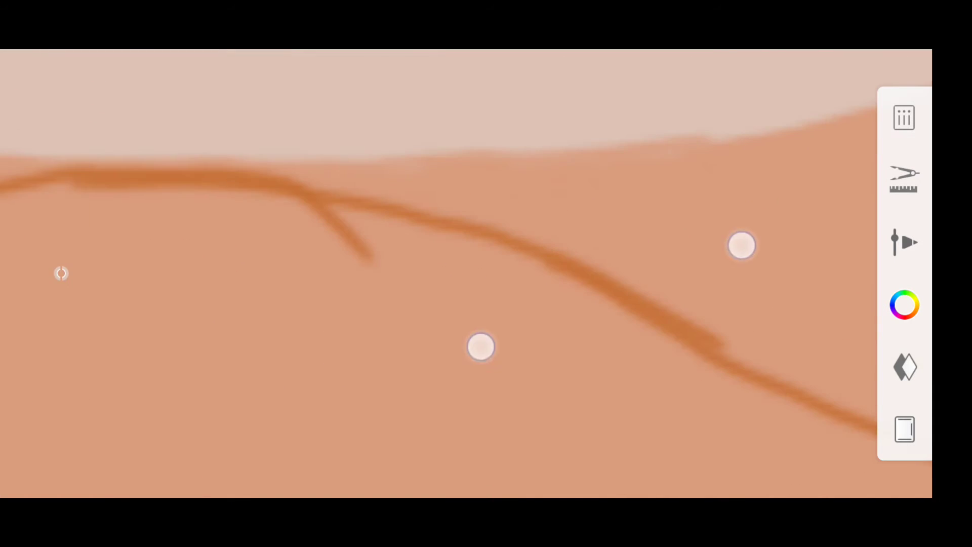
scroll(318, 267, up, 3)
scroll(317, 268, down, 3)
scroll(317, 267, up, 3)
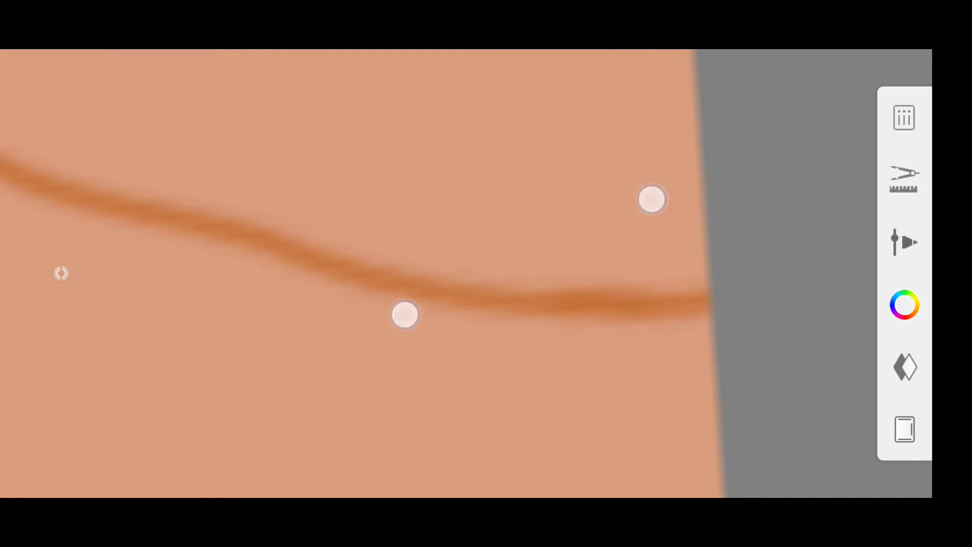
scroll(528, 256, down, 5)
scroll(284, 273, up, 2)
Fill the front dune below the lowest line with dark burnt orange.
click(904, 179)
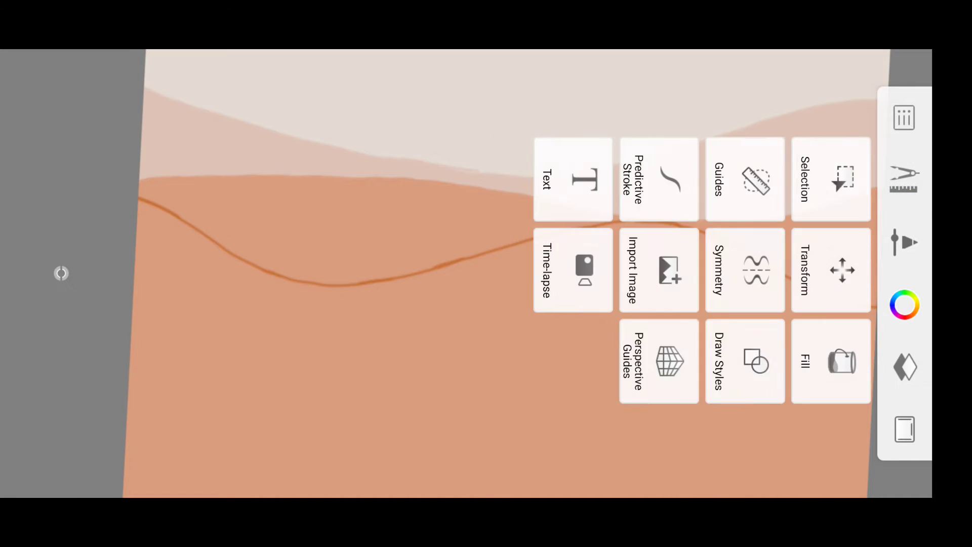
click(830, 361)
click(455, 379)
click(842, 133)
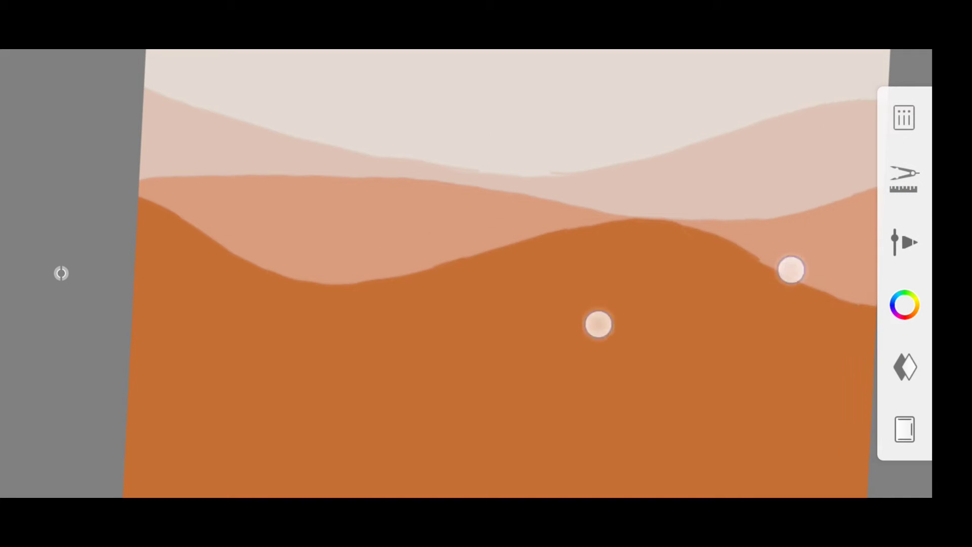
Sample the dune colours, including the pale dune, from the canvas with the Color Picker.
scroll(694, 296, up, 5)
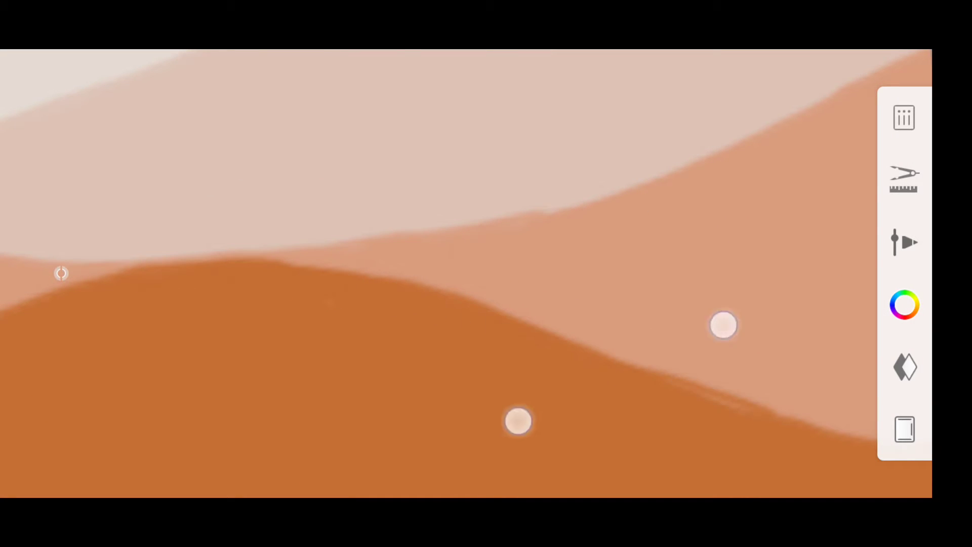
scroll(621, 372, up, 2)
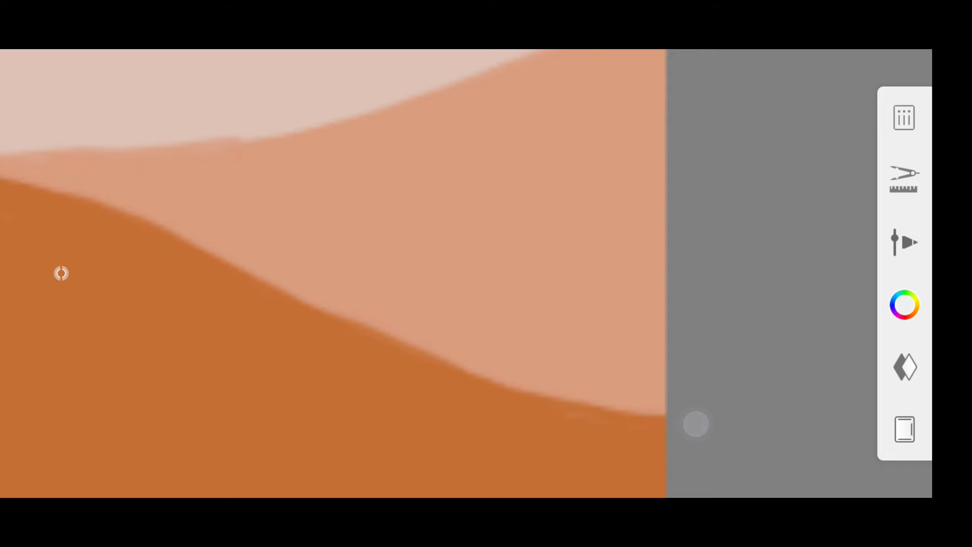
scroll(430, 304, down, 2)
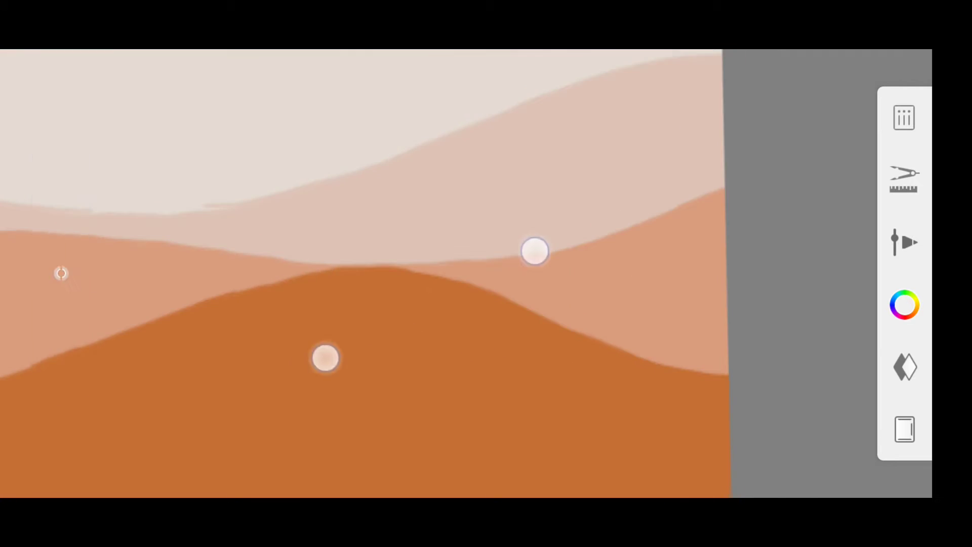
scroll(577, 319, up, 3)
scroll(491, 350, up, 3)
scroll(491, 350, up, 1)
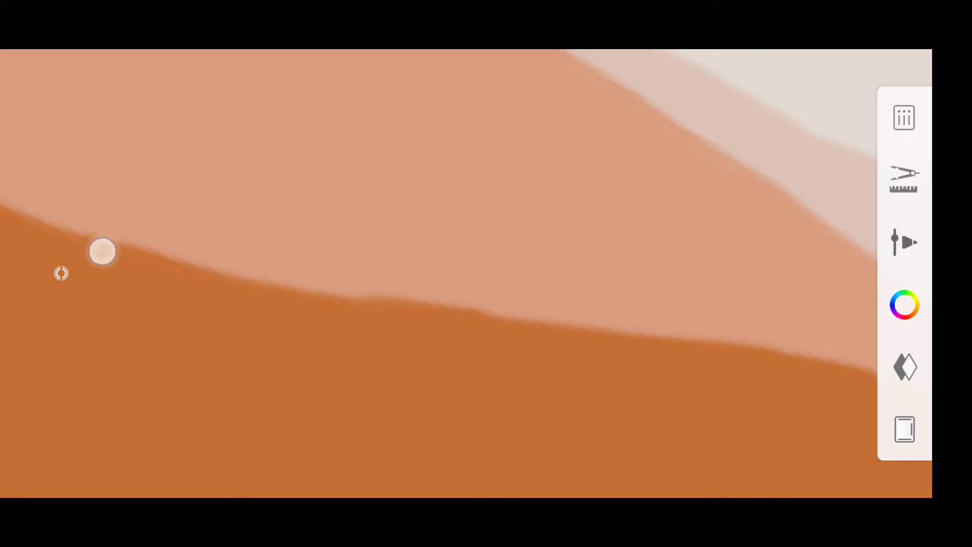
click(629, 366)
scroll(588, 288, down, 5)
scroll(557, 253, down, 3)
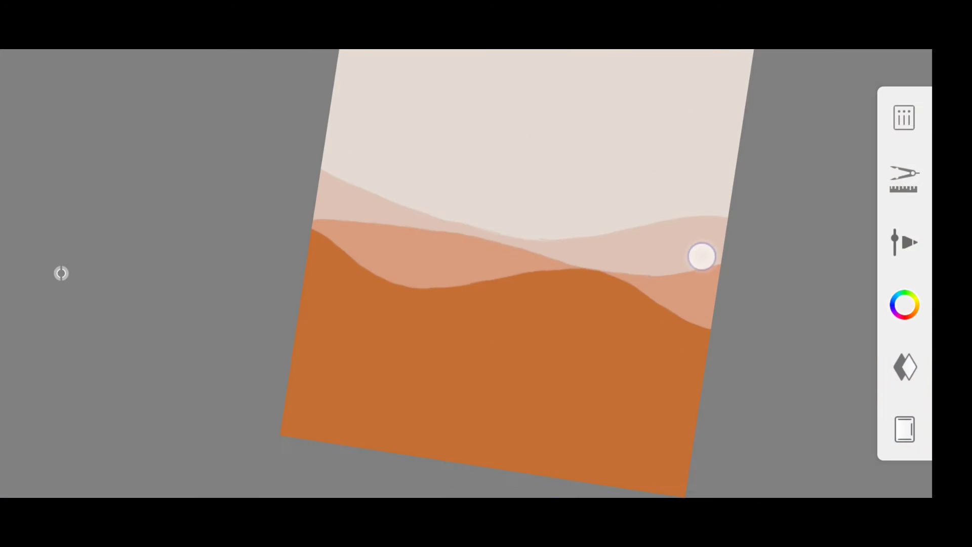
scroll(556, 334, up, 2)
click(369, 265)
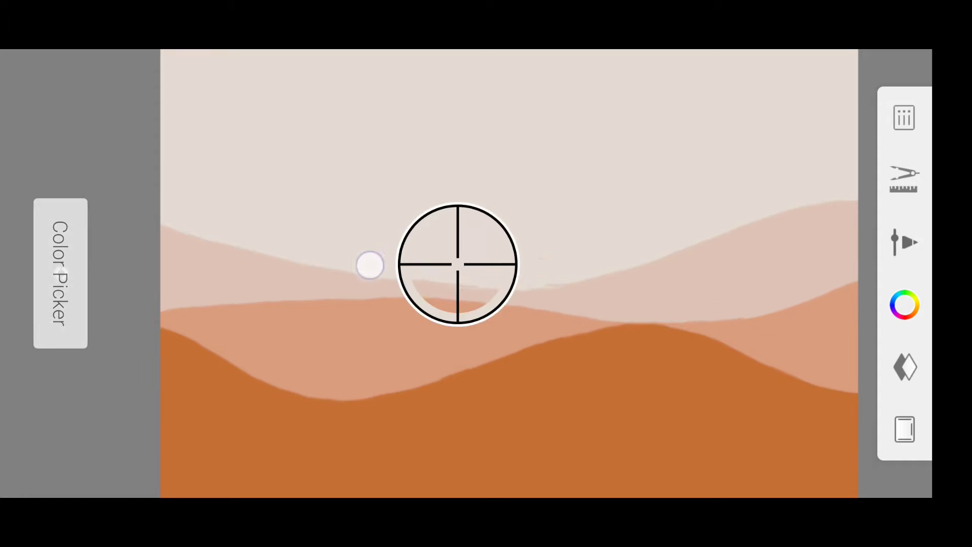
Check the current colour in the Color Editor and close it.
scroll(522, 347, up, 5)
scroll(522, 347, up, 3)
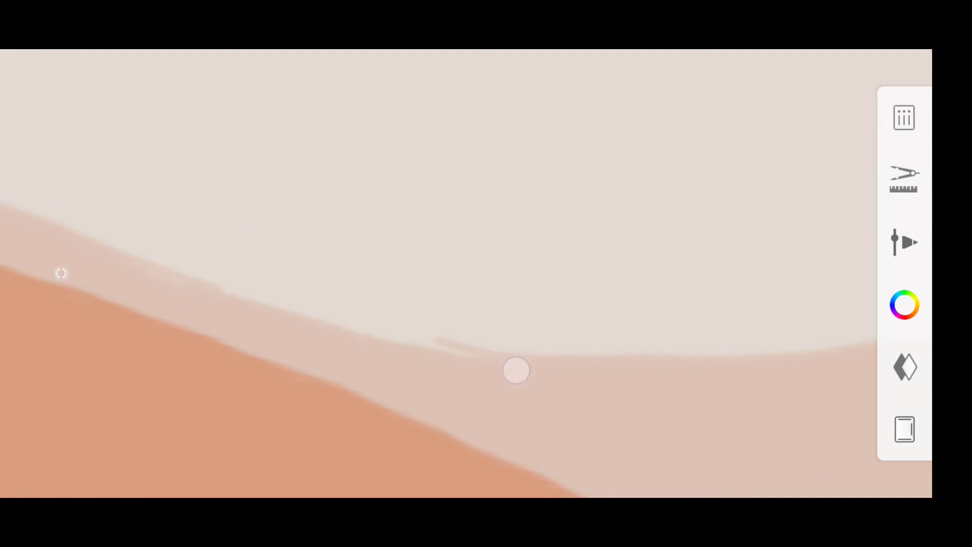
scroll(360, 287, down, 5)
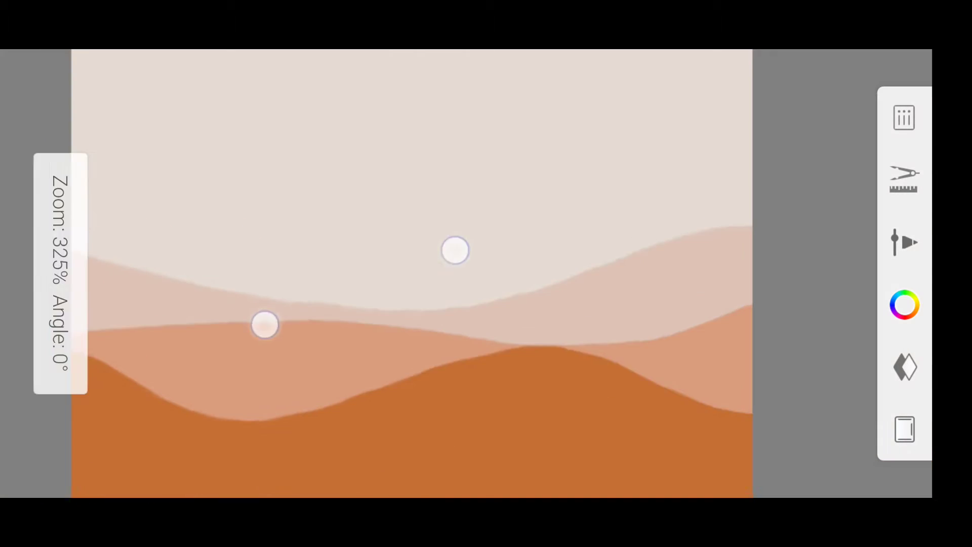
scroll(598, 289, down, 4)
scroll(496, 290, down, 1)
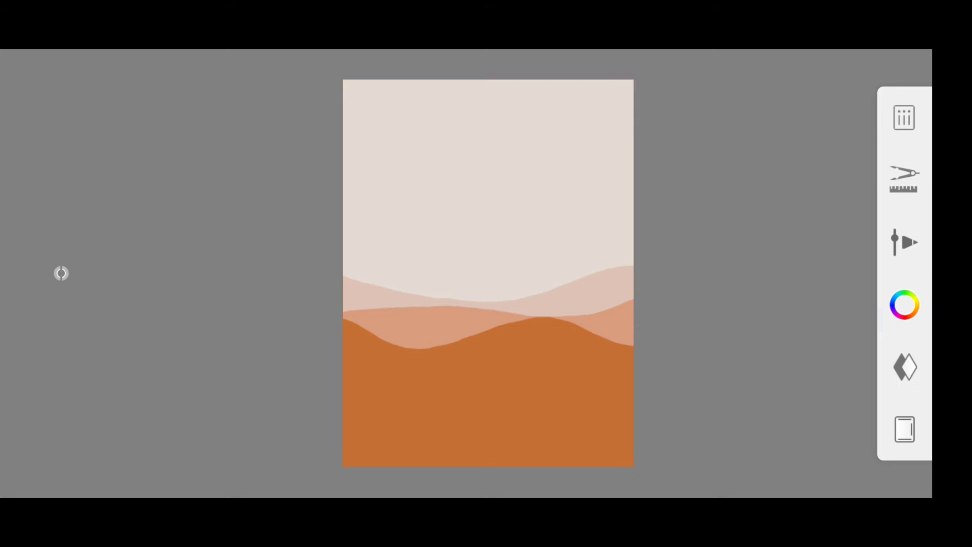
click(904, 305)
click(58, 273)
scroll(437, 320, up, 1)
scroll(491, 284, up, 3)
scroll(482, 281, up, 2)
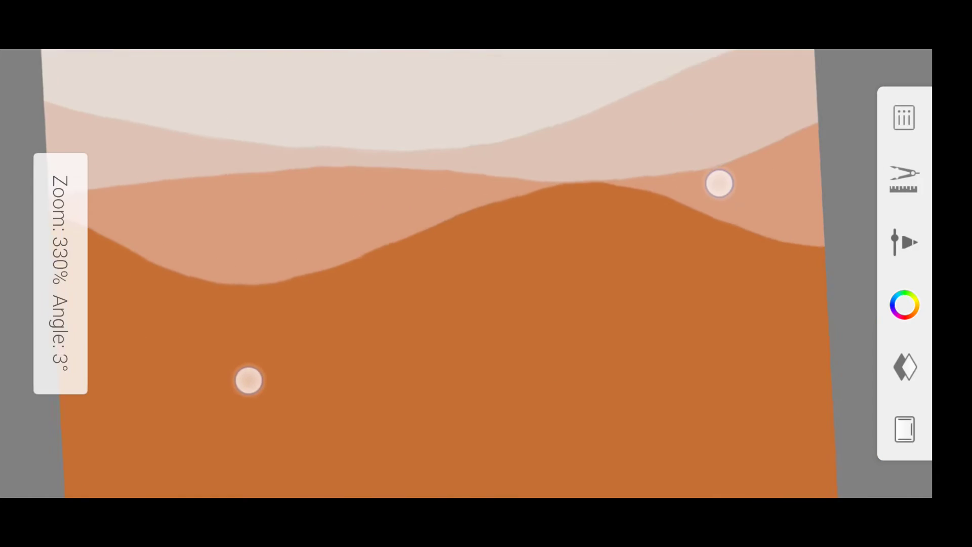
scroll(481, 307, up, 1)
scroll(482, 273, down, 5)
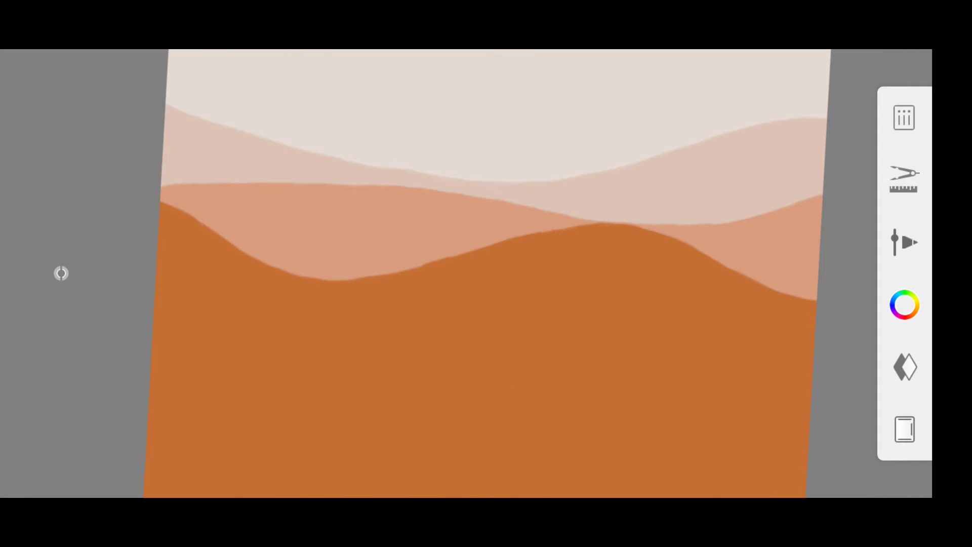
scroll(486, 274, up, 5)
Draw a dark brown wavy contour across the deep orange dune, reaching the left canvas edge.
drag(575, 200, 837, 293)
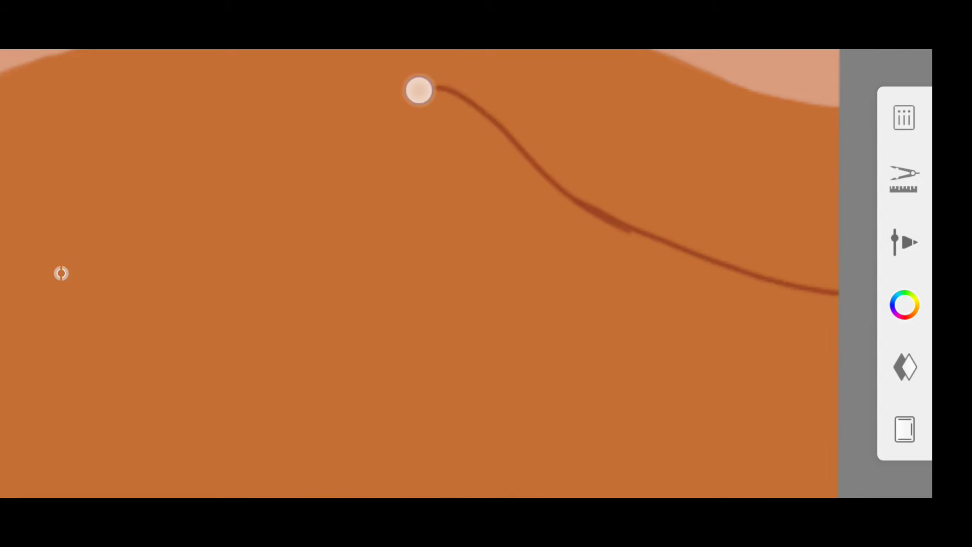
scroll(622, 233, down, 2)
drag(360, 358, 263, 407)
scroll(485, 274, down, 3)
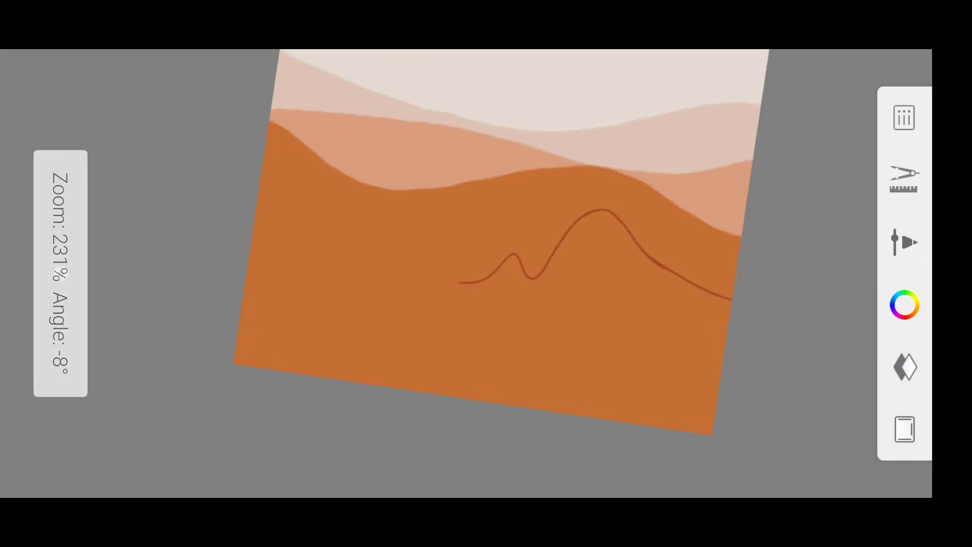
scroll(486, 273, up, 2)
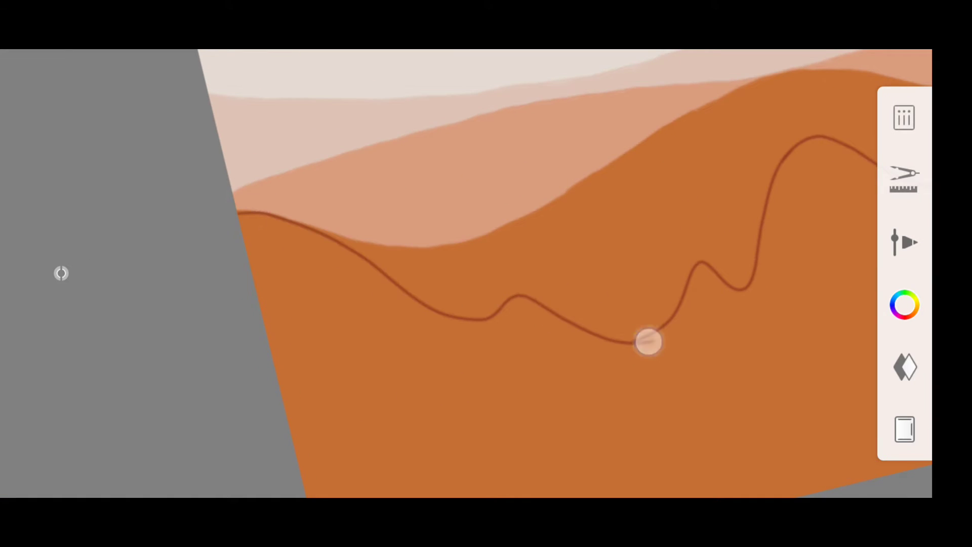
scroll(567, 293, up, 3)
scroll(567, 294, up, 4)
scroll(486, 274, down, 1)
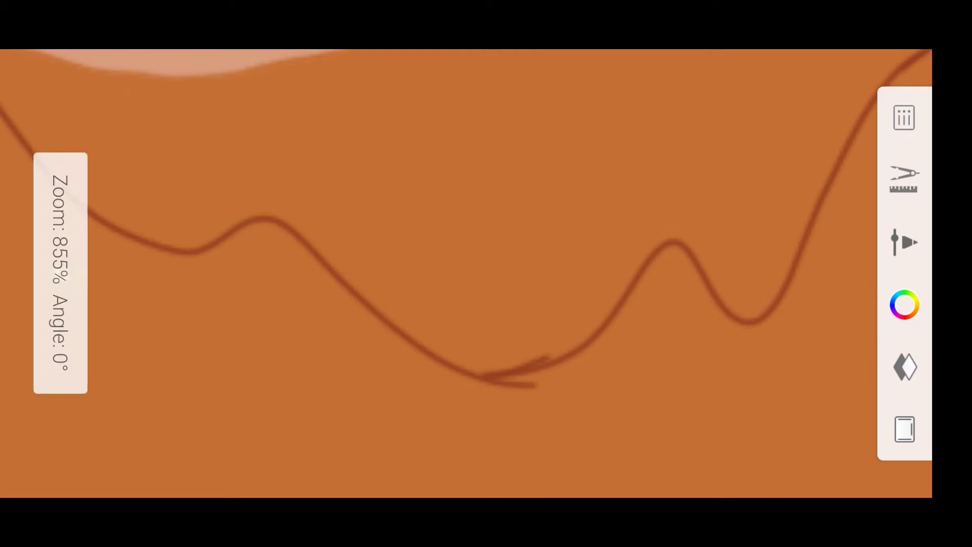
scroll(382, 188, up, 2)
scroll(384, 321, up, 2)
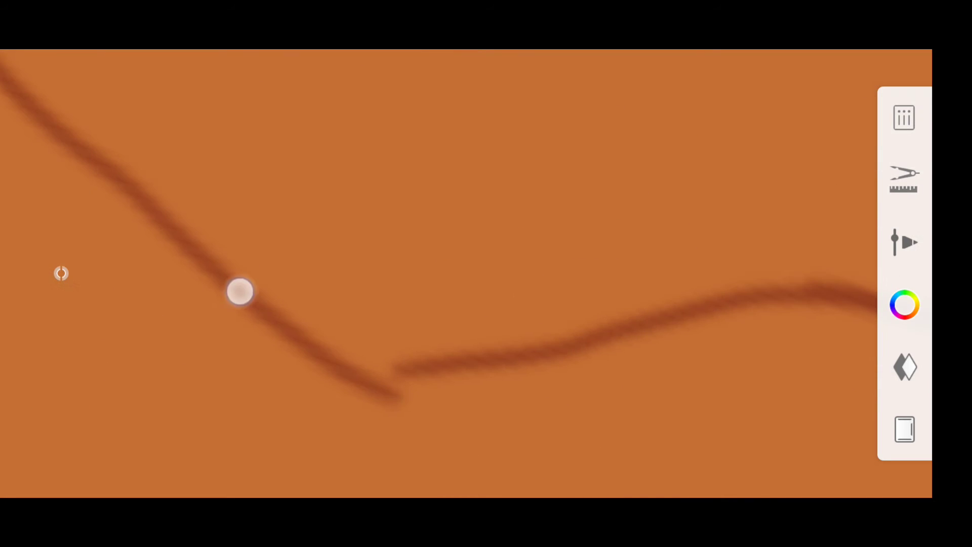
scroll(359, 325, down, 5)
scroll(655, 303, up, 3)
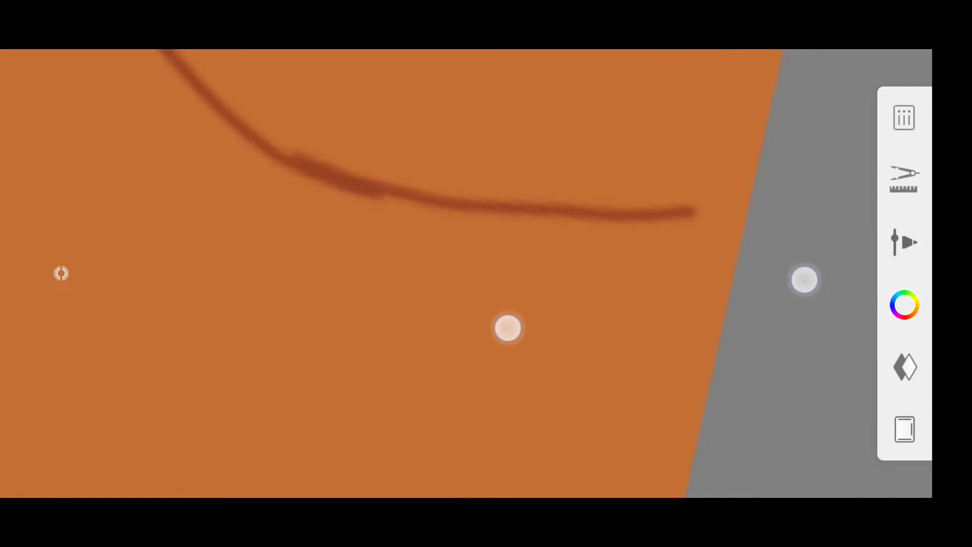
scroll(379, 251, up, 2)
scroll(617, 294, down, 3)
scroll(617, 294, down, 3)
scroll(354, 291, up, 2)
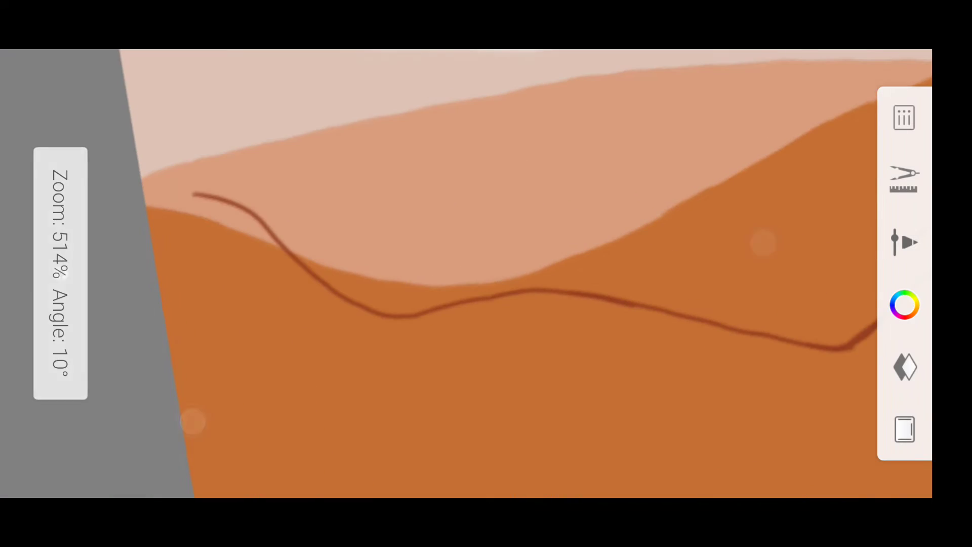
scroll(479, 331, up, 4)
scroll(485, 273, up, 2)
drag(456, 275, 98, 305)
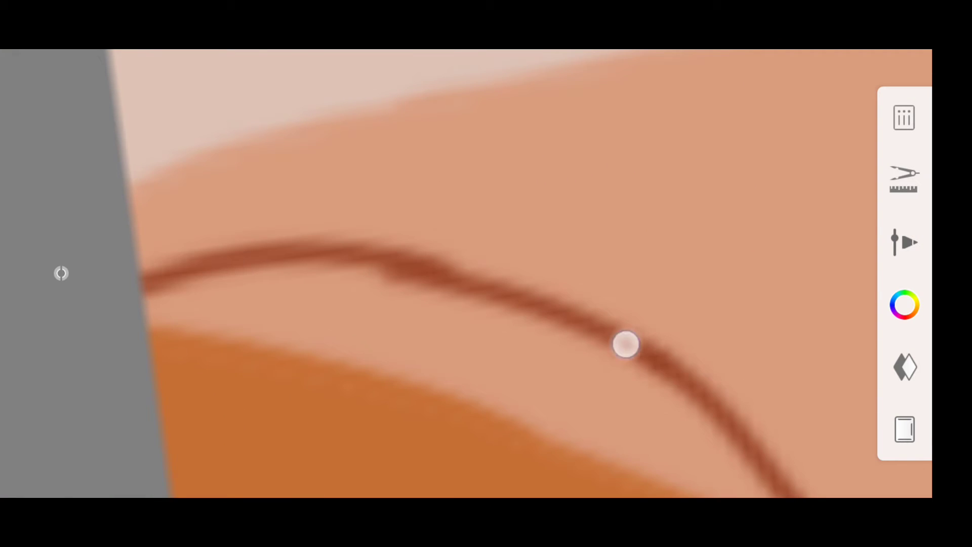
scroll(500, 314, down, 3)
Fill the area below the dark contour line with dark brown.
click(904, 180)
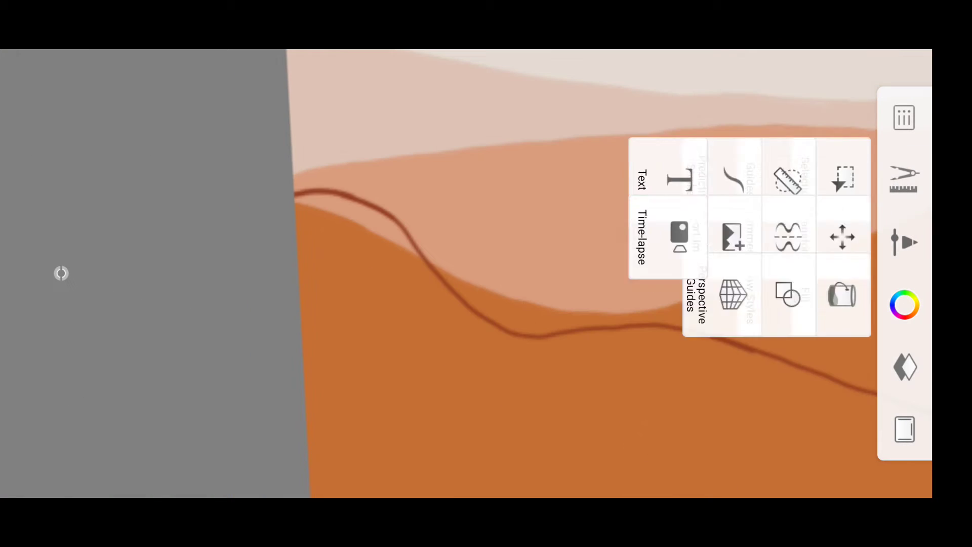
click(842, 295)
click(486, 405)
Zoom in and out to view the whole painting with its new dark brown dune.
scroll(528, 345, down, 3)
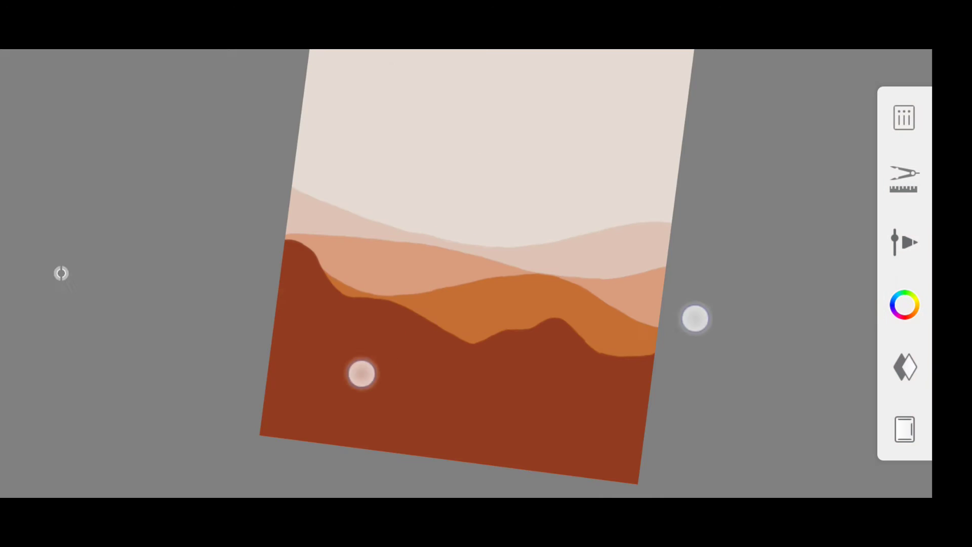
scroll(455, 349, up, 5)
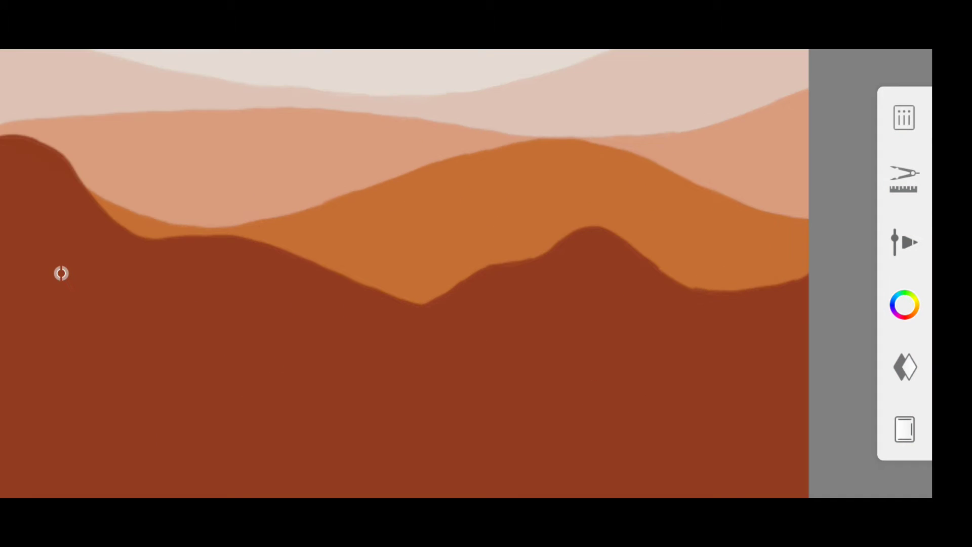
scroll(627, 314, up, 5)
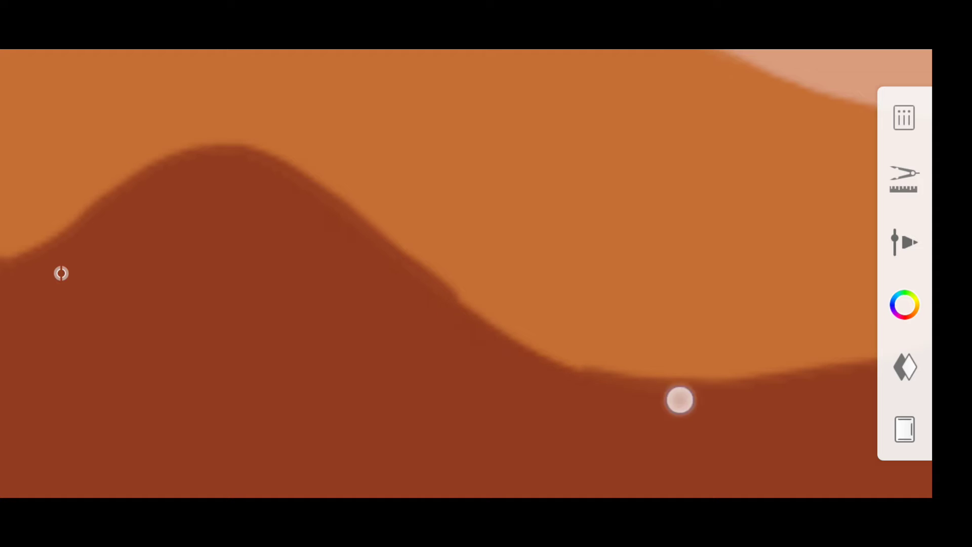
scroll(538, 363, down, 2)
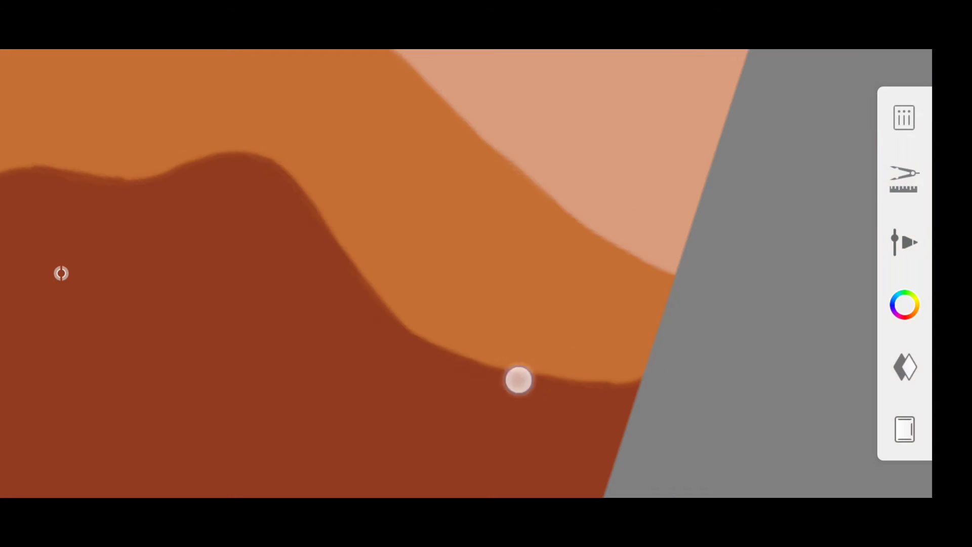
scroll(352, 274, up, 3)
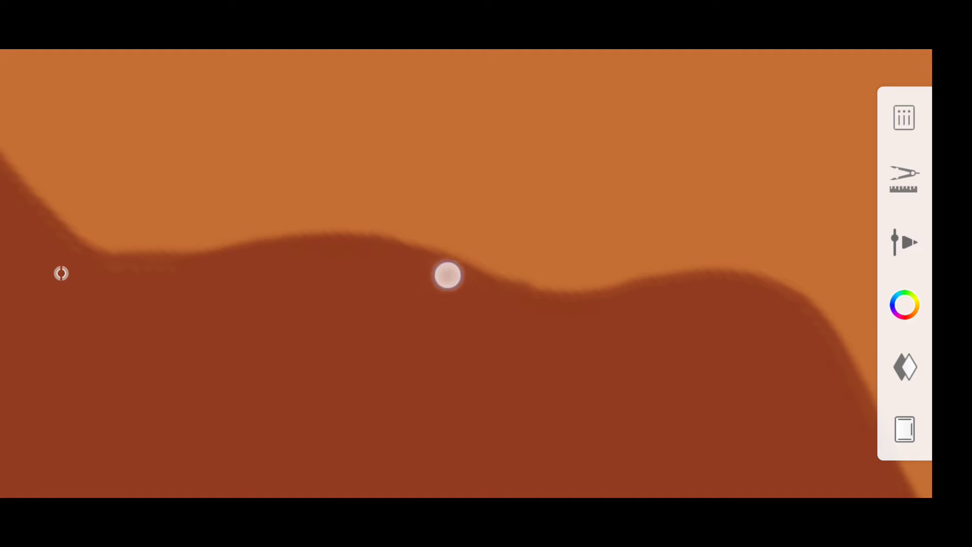
scroll(472, 269, down, 1)
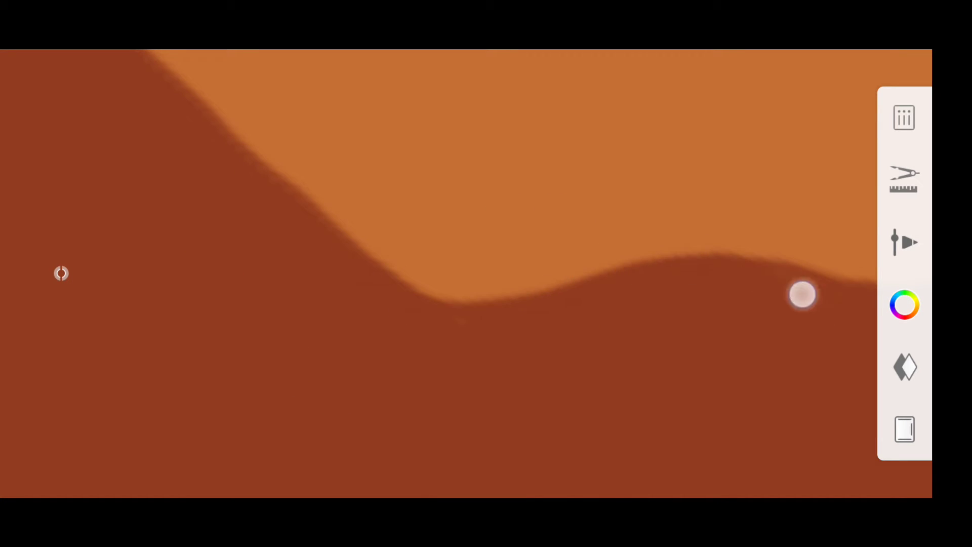
scroll(802, 294, down, 3)
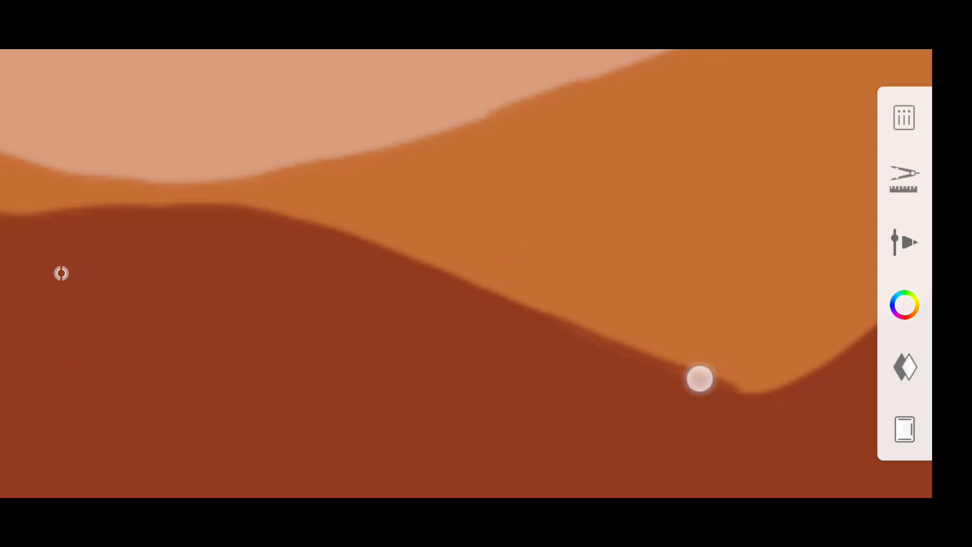
scroll(700, 378, up, 3)
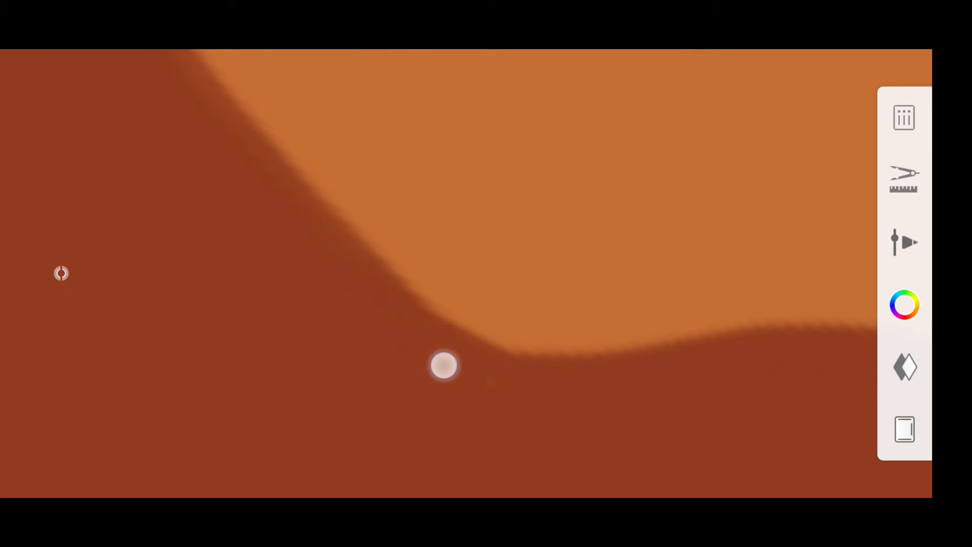
scroll(444, 365, up, 1)
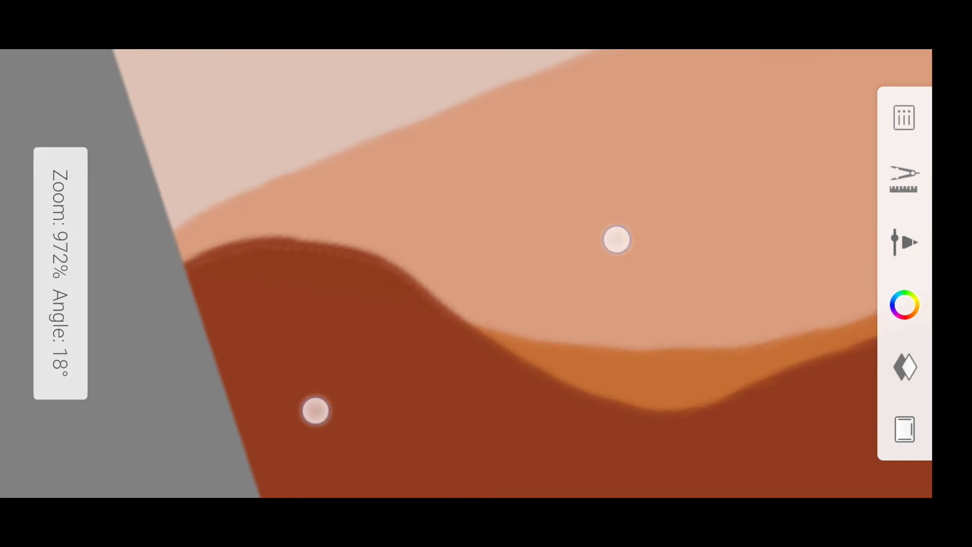
scroll(466, 324, up, 1)
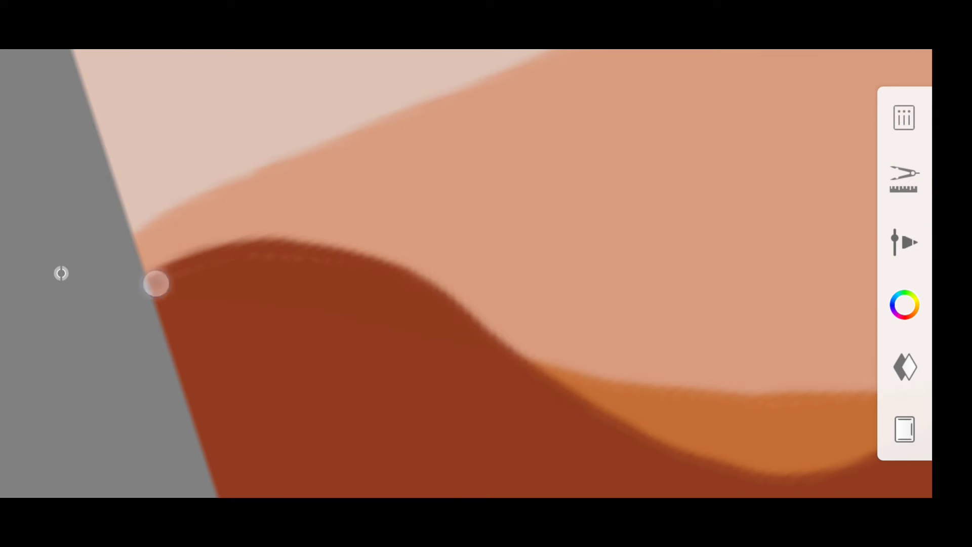
scroll(551, 385, up, 2)
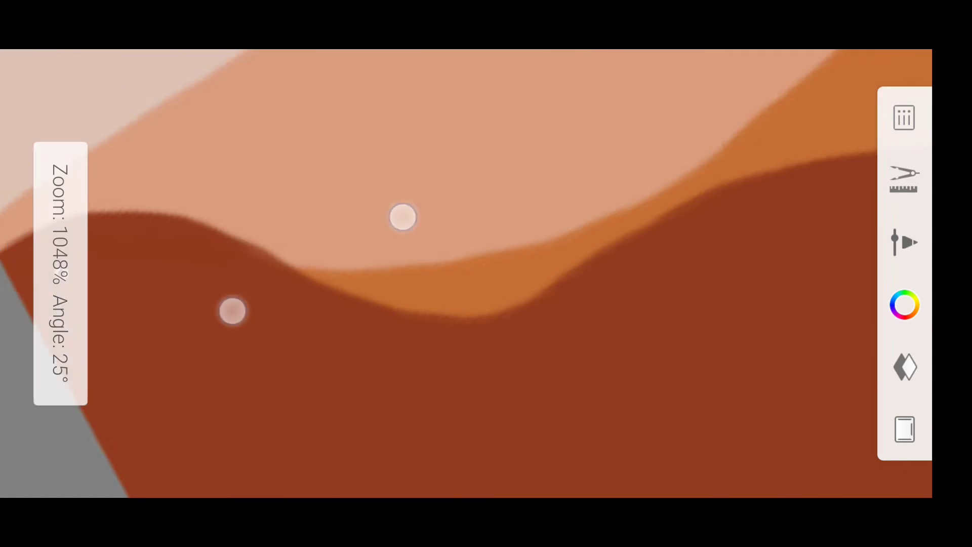
scroll(562, 342, down, 2)
scroll(562, 343, up, 1)
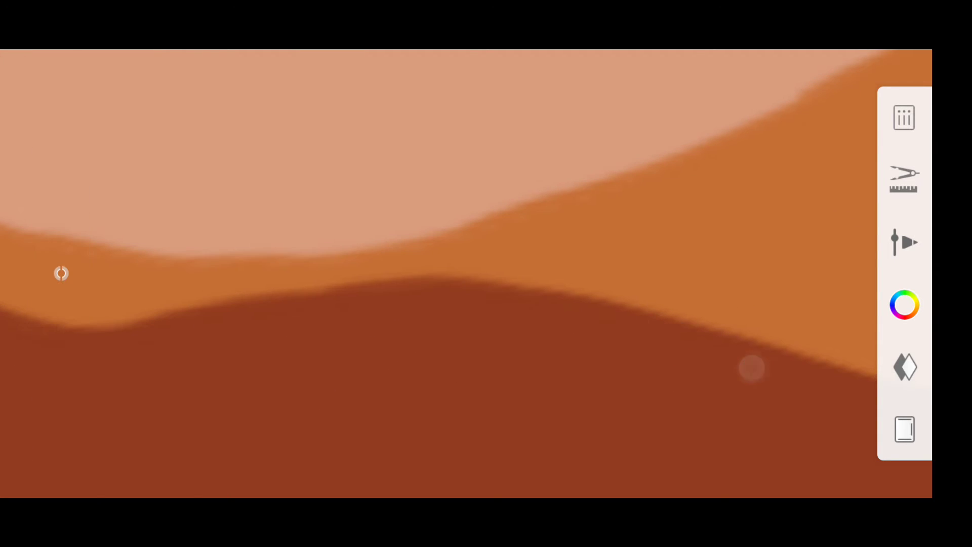
scroll(539, 324, down, 5)
scroll(539, 295, down, 3)
Choose a dark navy blue-purple brush colour in the colour wheel.
scroll(539, 296, down, 1)
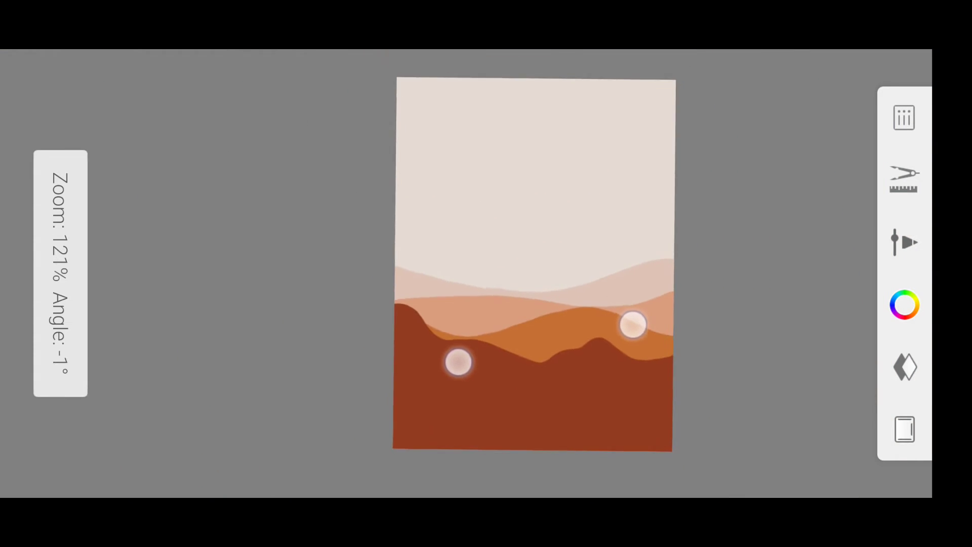
scroll(534, 289, up, 1)
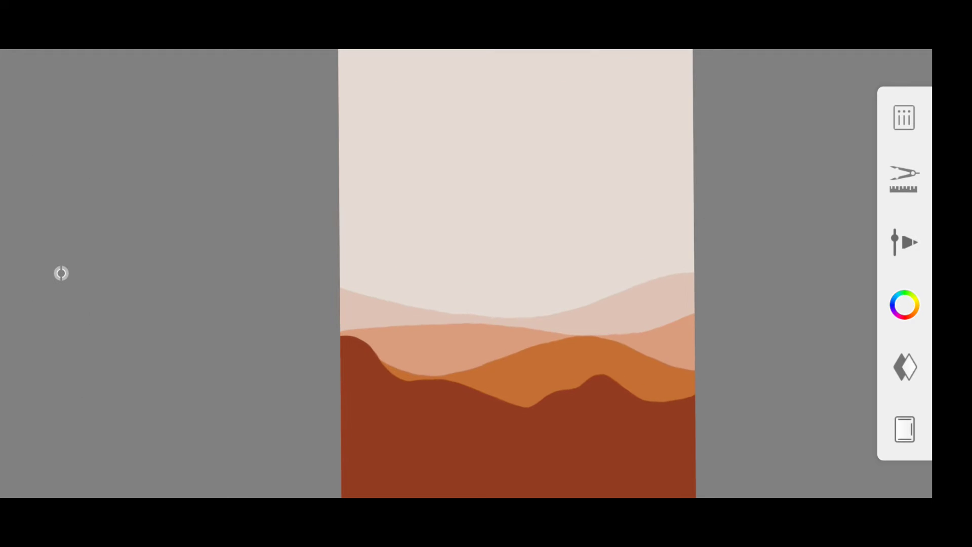
scroll(490, 324, up, 2)
scroll(490, 323, up, 1)
click(904, 304)
drag(480, 313, 399, 336)
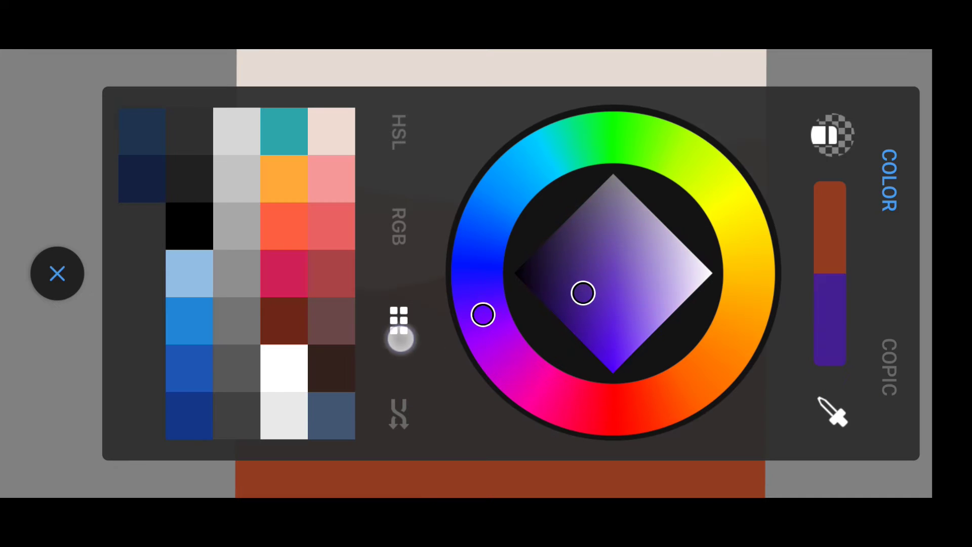
click(575, 296)
click(59, 273)
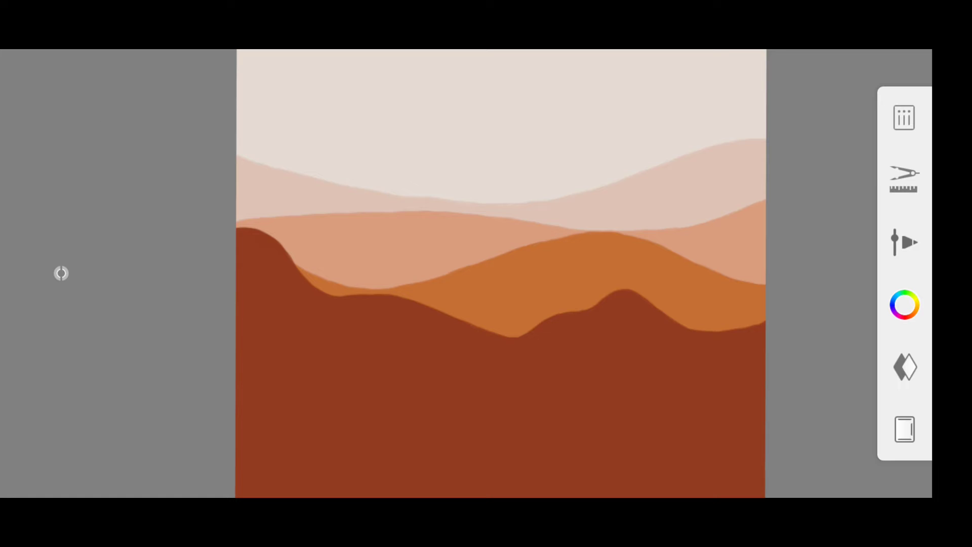
Zoom in and out along the new navy wavy line across the brown dune.
scroll(620, 313, up, 5)
scroll(620, 313, up, 2)
scroll(587, 300, down, 3)
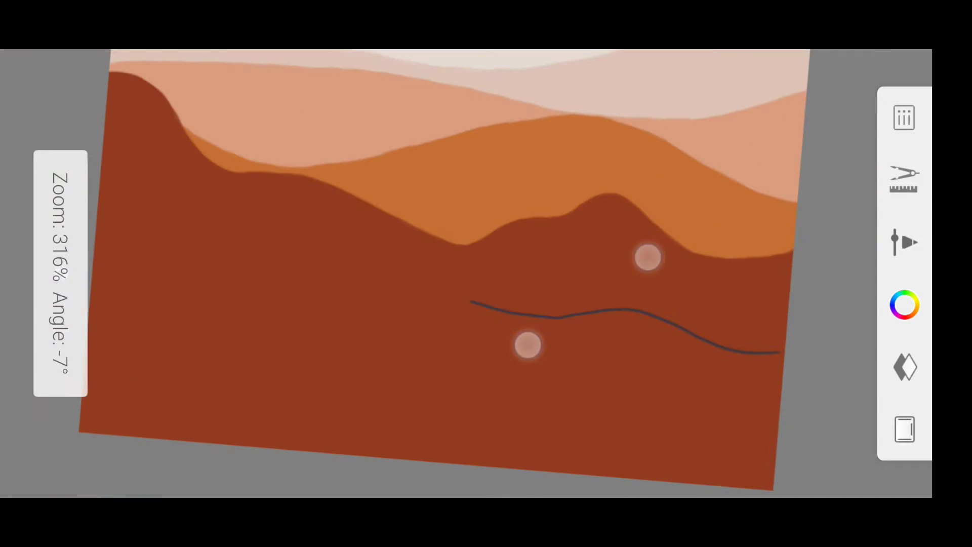
scroll(587, 300, up, 3)
scroll(135, 292, down, 3)
scroll(352, 319, up, 3)
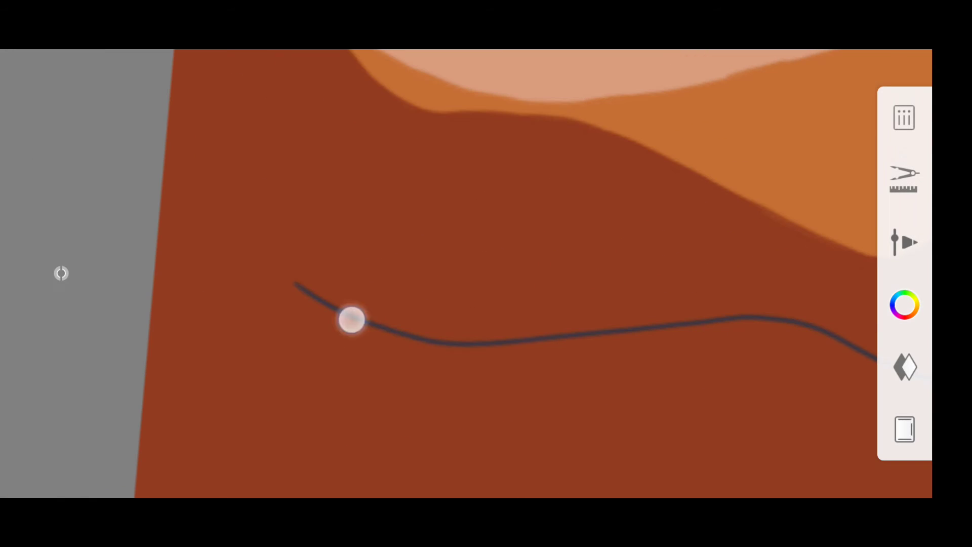
scroll(317, 300, up, 2)
scroll(203, 329, up, 2)
scroll(485, 330, up, 2)
scroll(506, 294, down, 3)
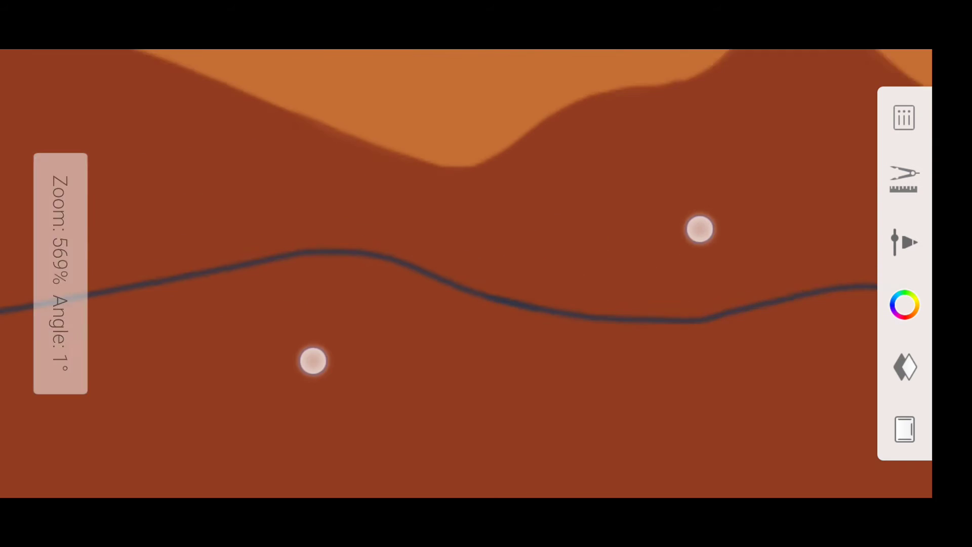
scroll(95, 444, down, 3)
drag(64, 271, 61, 273)
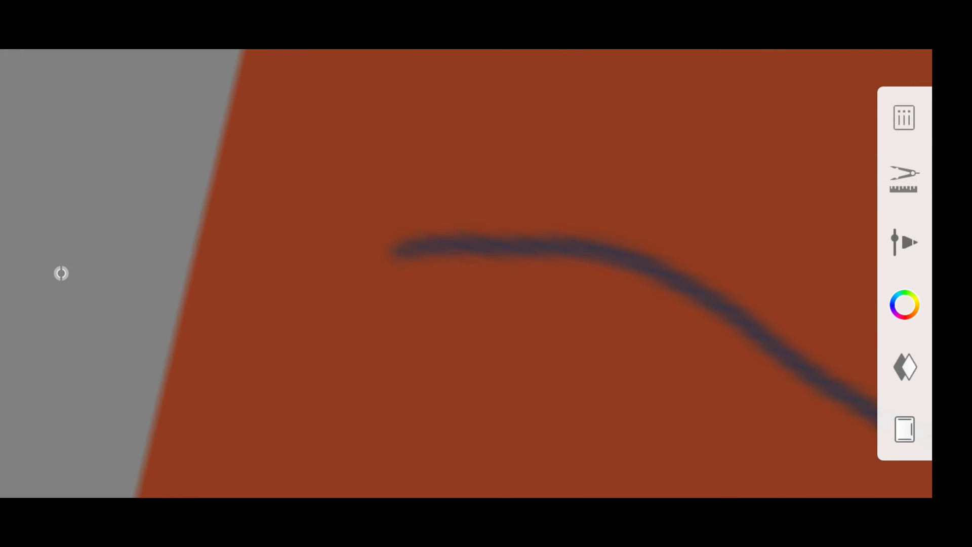
drag(282, 304, 473, 231)
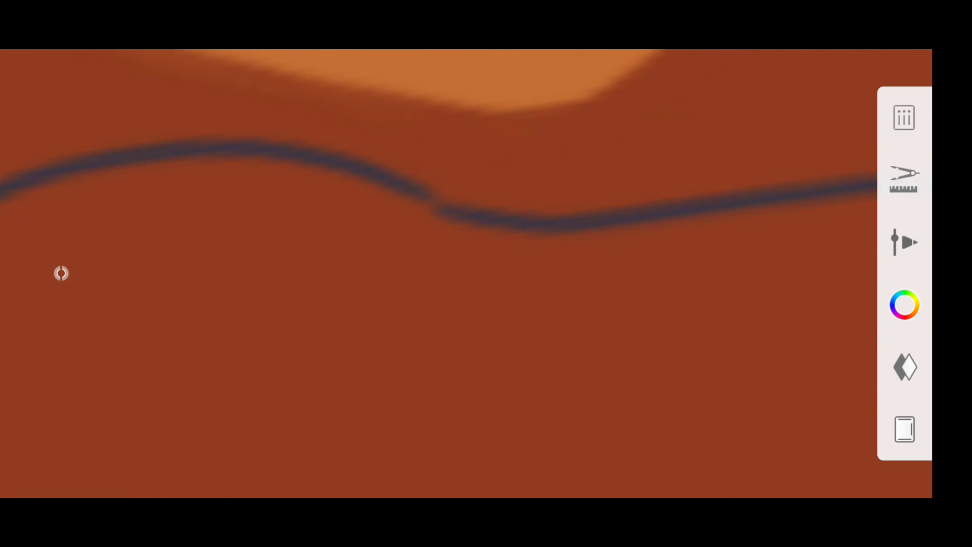
mouse_move(611, 222)
mouse_down()
mouse_move(599, 240)
mouse_move(557, 212)
mouse_up()
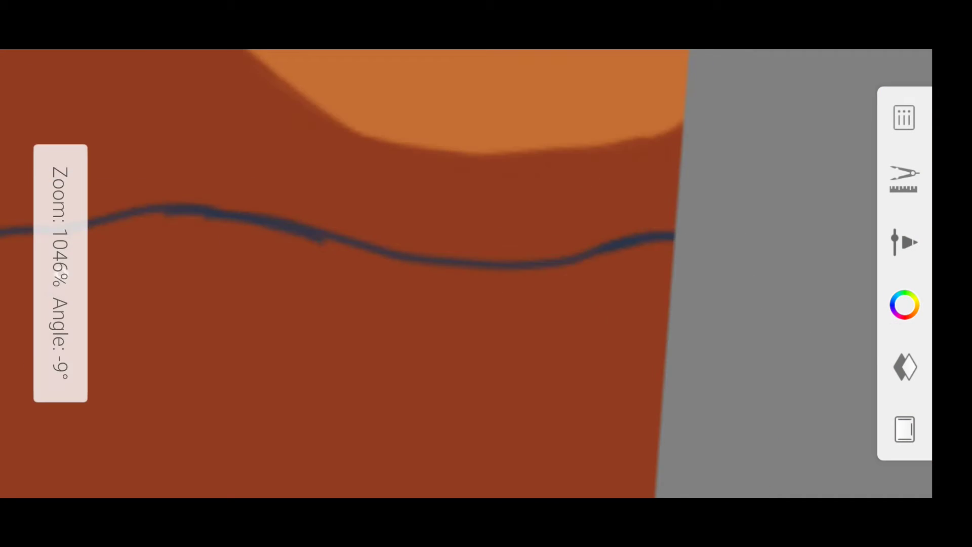
mouse_move(438, 204)
mouse_down()
mouse_move(306, 361)
mouse_move(343, 325)
mouse_up()
Fill the area below the navy line with navy and view the whole painting.
click(904, 179)
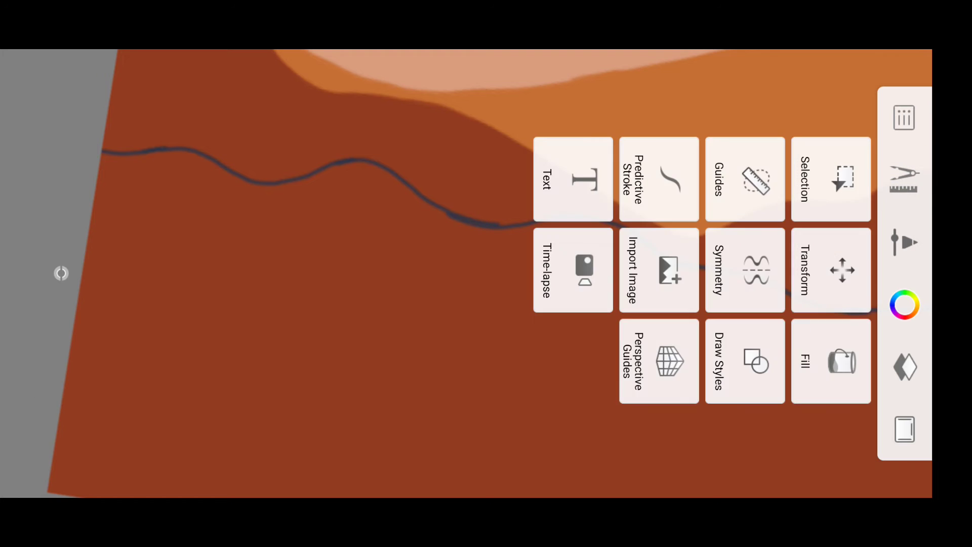
click(835, 358)
click(506, 380)
mouse_move(507, 380)
mouse_down()
mouse_move(404, 295)
mouse_move(403, 334)
mouse_up()
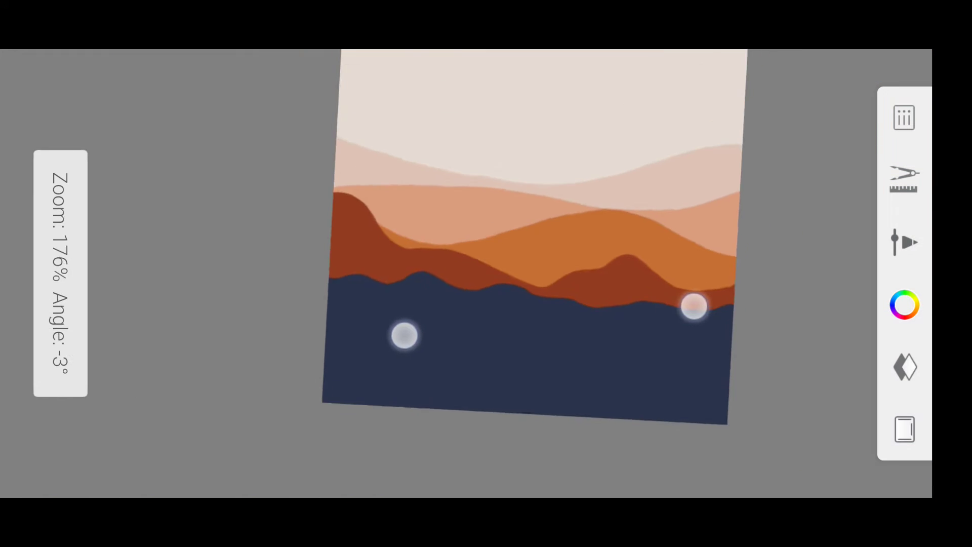
drag(338, 386, 372, 407)
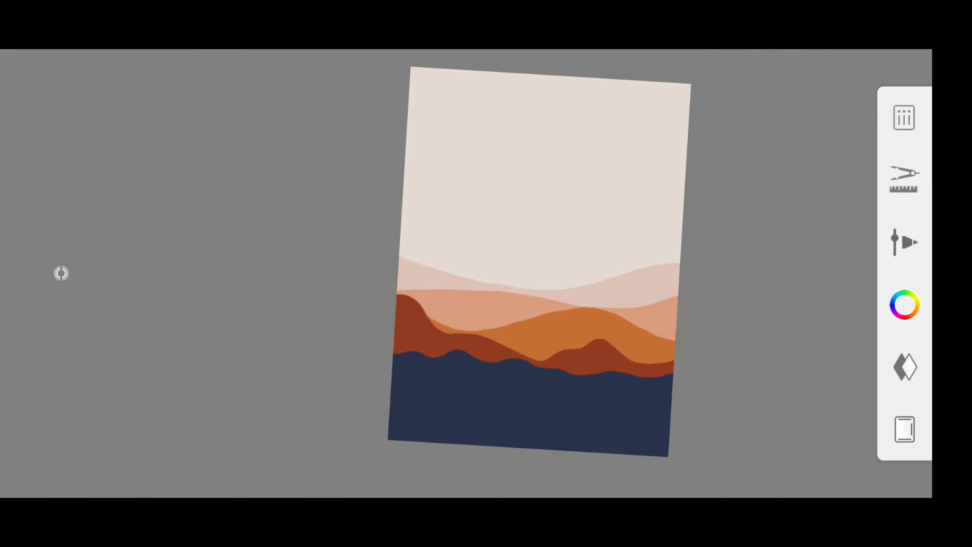
drag(445, 377, 381, 396)
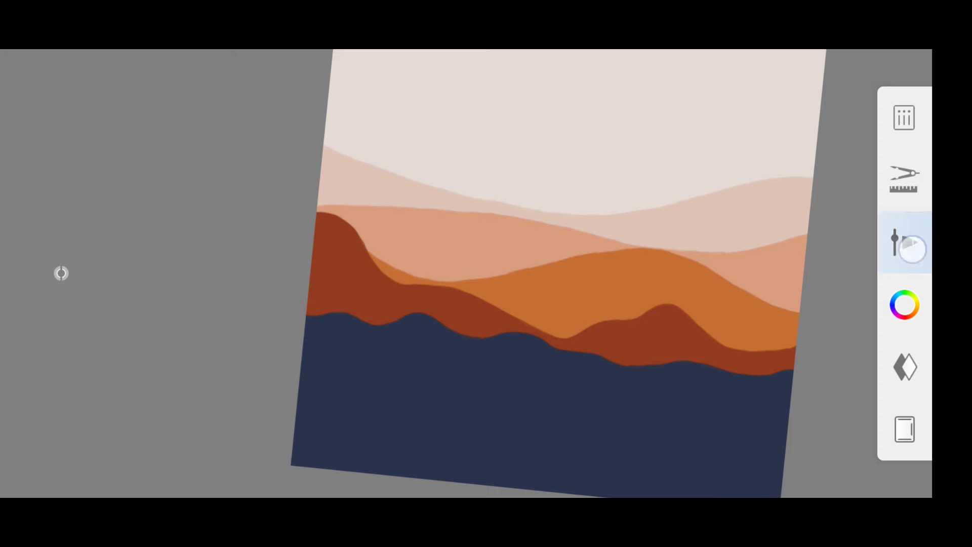
click(904, 243)
Draw a wavy dune line across the navy band out to the right canvas edge.
click(57, 273)
click(905, 305)
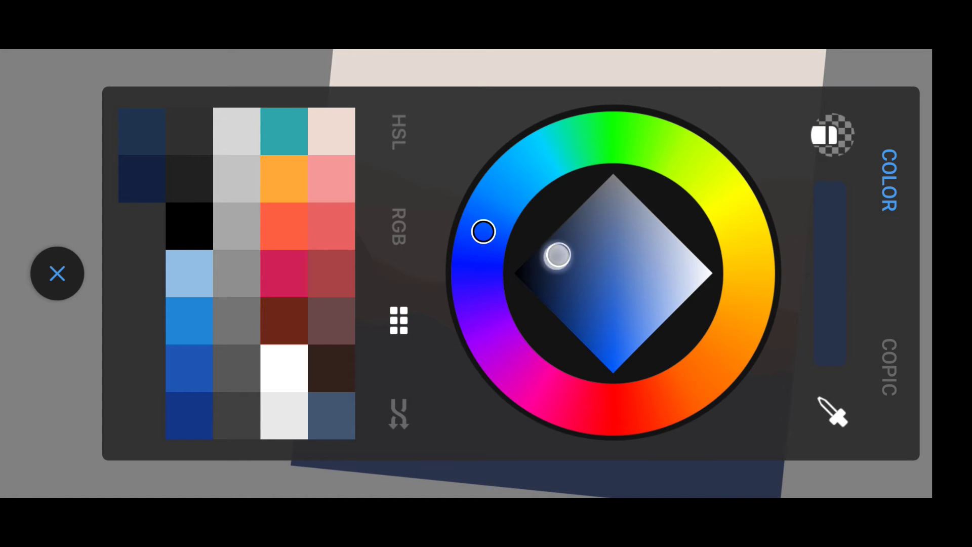
click(57, 273)
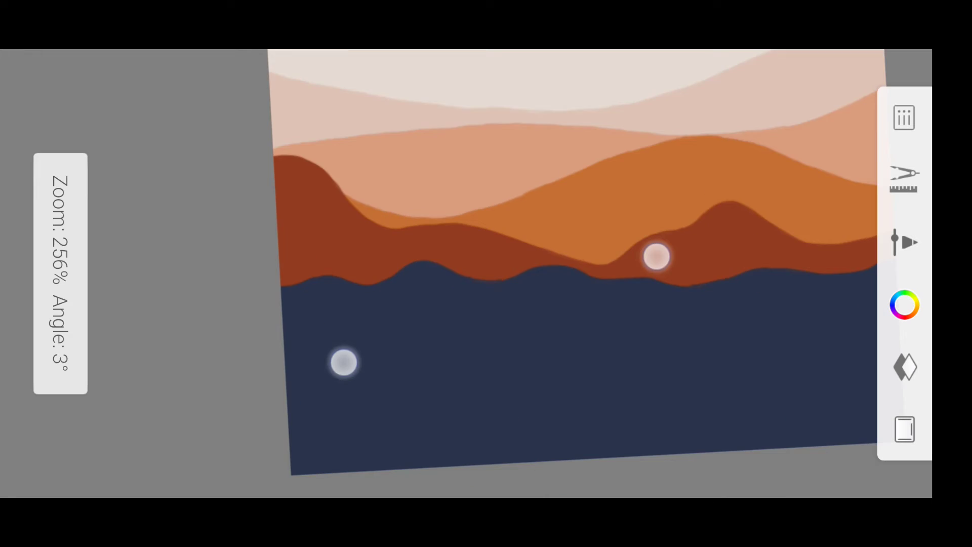
drag(343, 360, 215, 272)
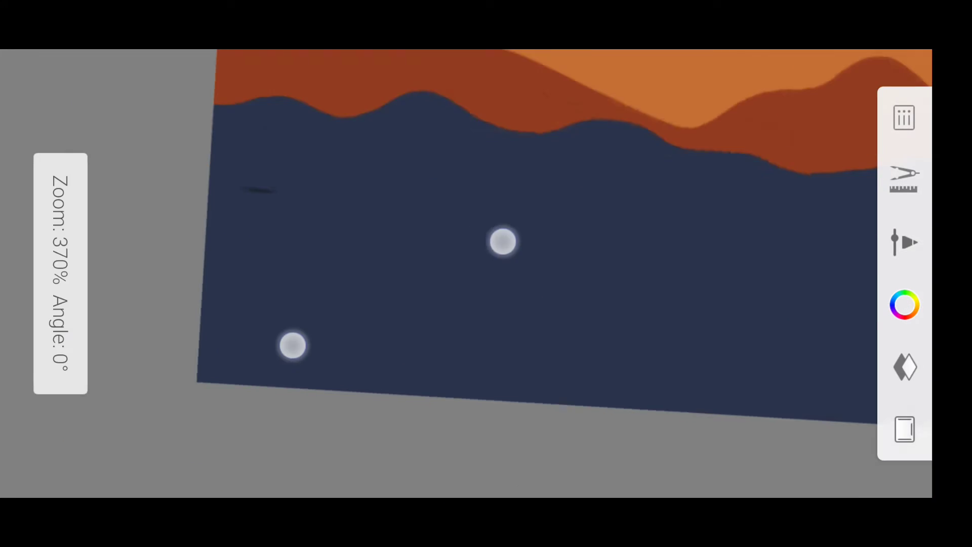
drag(501, 240, 551, 199)
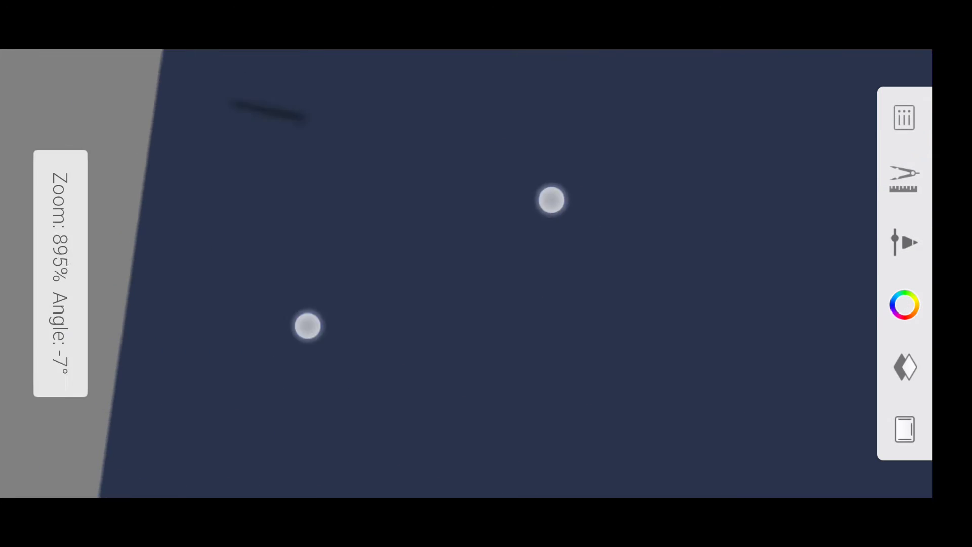
mouse_move(477, 369)
mouse_down()
mouse_move(557, 314)
mouse_move(582, 253)
mouse_up()
drag(708, 314, 349, 228)
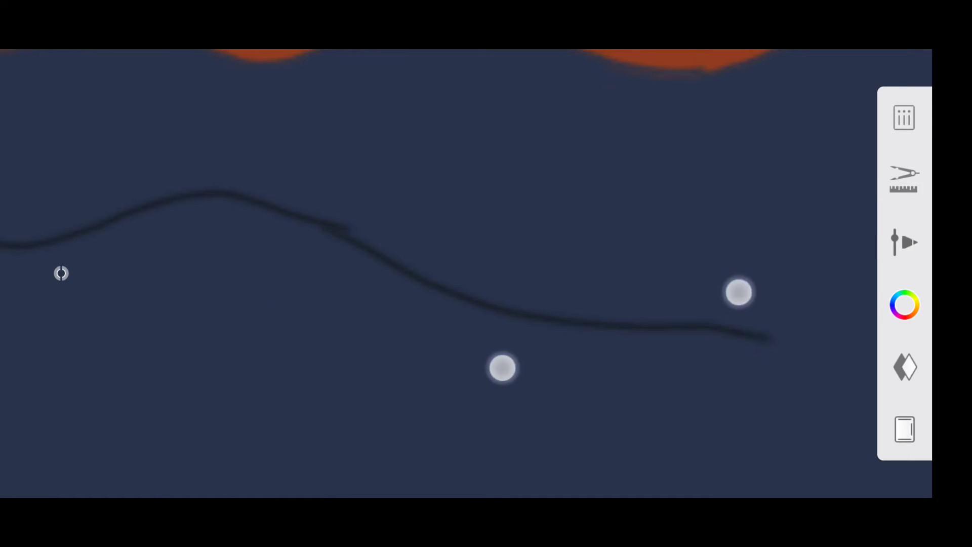
drag(502, 368, 282, 346)
mouse_move(315, 210)
mouse_down()
mouse_move(521, 269)
mouse_move(790, 299)
mouse_up()
mouse_move(455, 329)
mouse_down()
mouse_move(374, 335)
mouse_move(355, 349)
mouse_up()
drag(679, 258, 829, 312)
drag(608, 314, 455, 354)
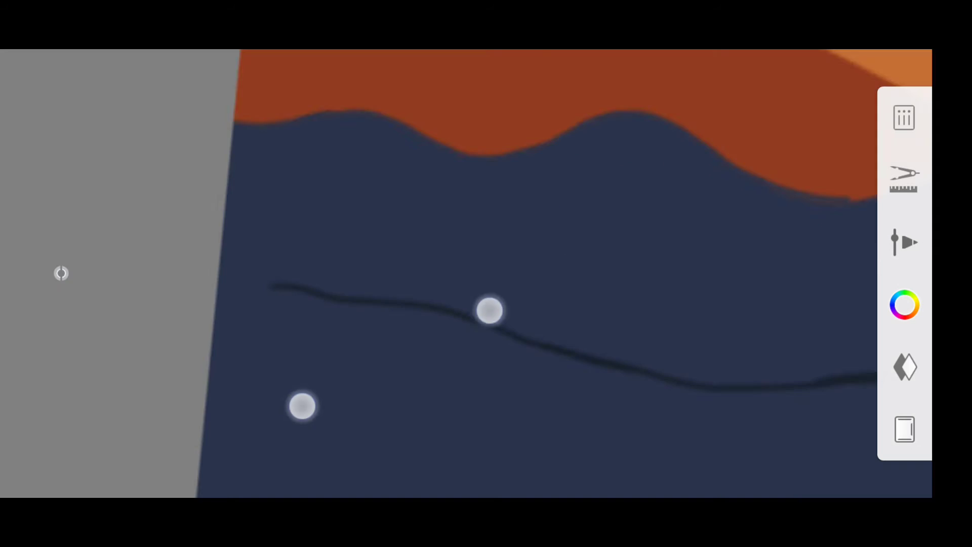
Fill below the new line with darker navy and view the painting upright.
mouse_move(489, 309)
mouse_down()
mouse_move(560, 185)
mouse_move(572, 274)
mouse_up()
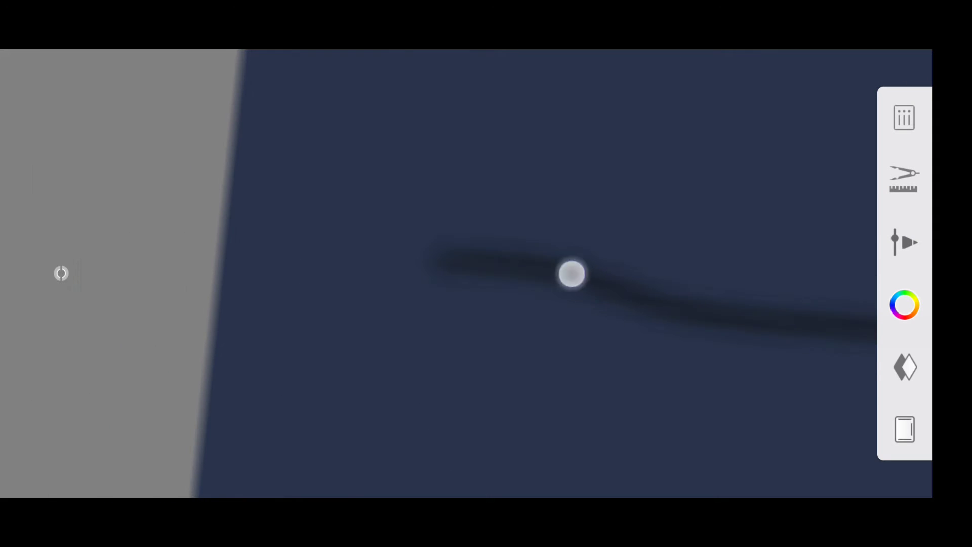
mouse_move(632, 241)
mouse_down()
mouse_move(733, 261)
mouse_move(721, 282)
mouse_move(462, 321)
mouse_move(704, 287)
mouse_move(479, 234)
mouse_move(709, 230)
mouse_up()
drag(427, 334, 319, 253)
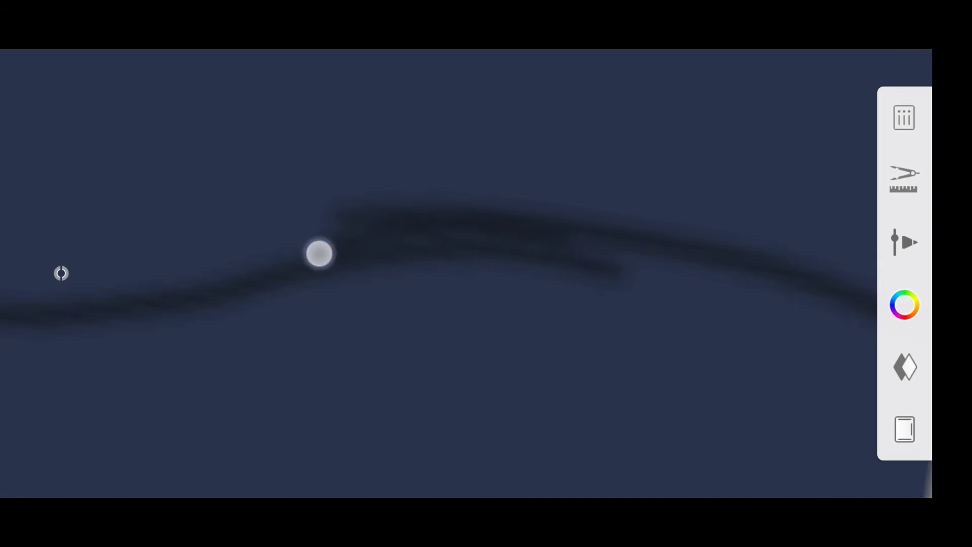
drag(380, 344, 536, 325)
click(904, 178)
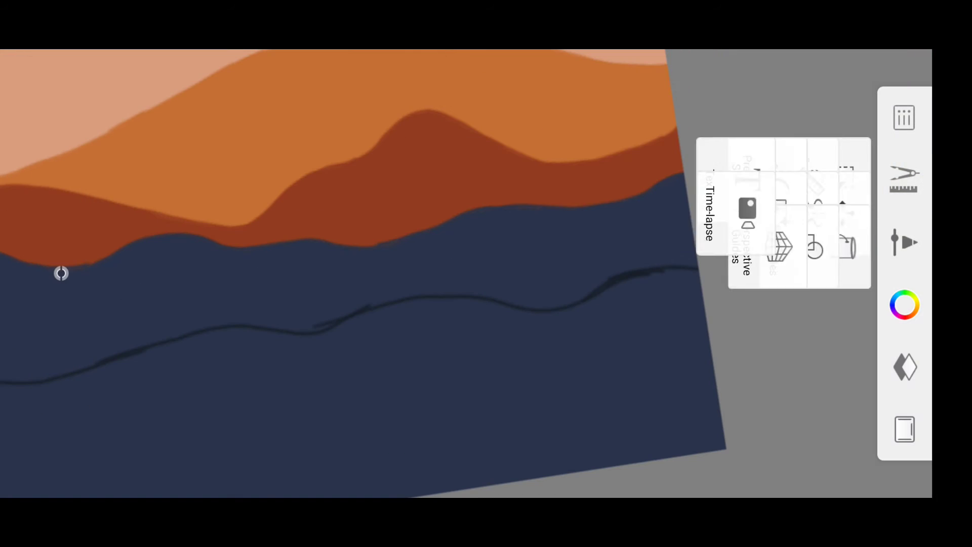
click(782, 359)
click(508, 410)
drag(317, 339, 400, 299)
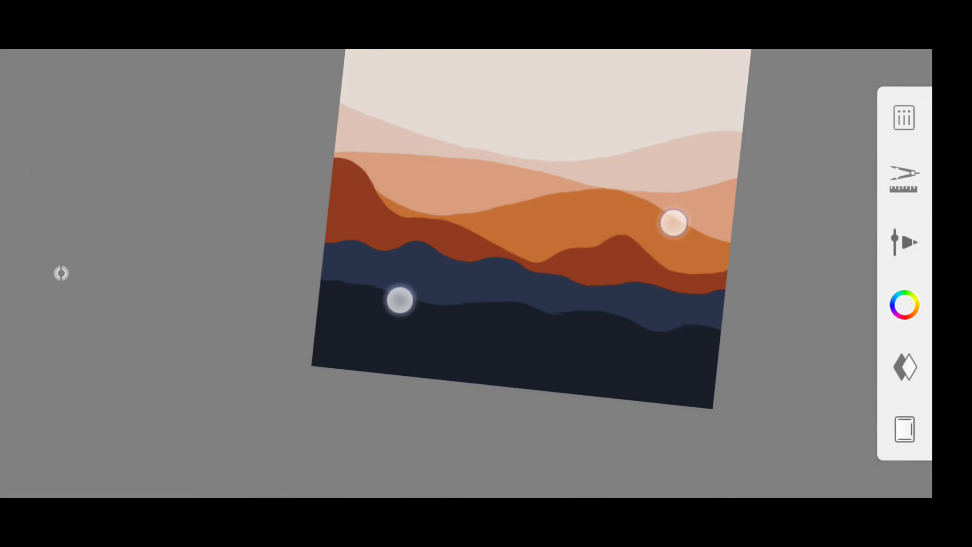
Draw a thick dark cactus trunk rising from the bottom dune into the orange hills.
drag(475, 399, 505, 470)
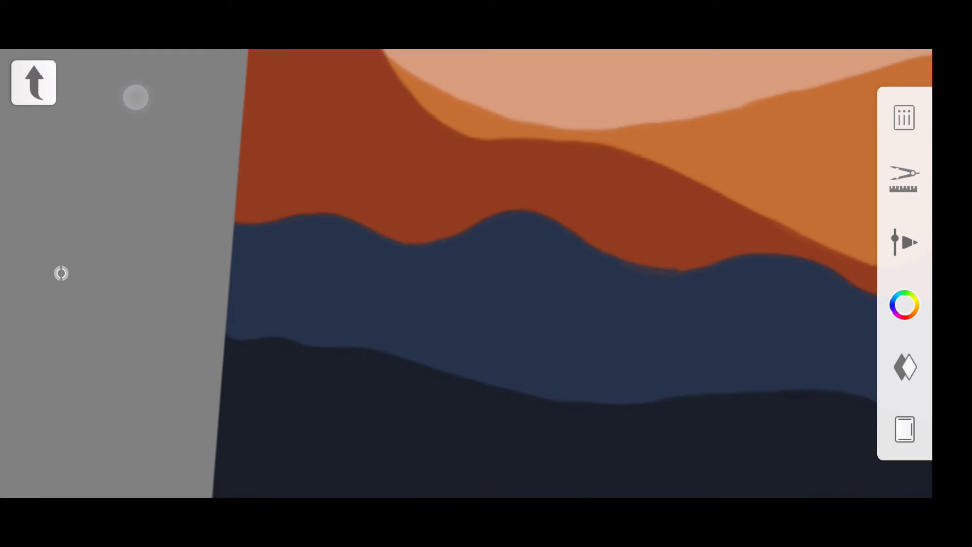
drag(287, 337, 523, 412)
drag(383, 124, 431, 491)
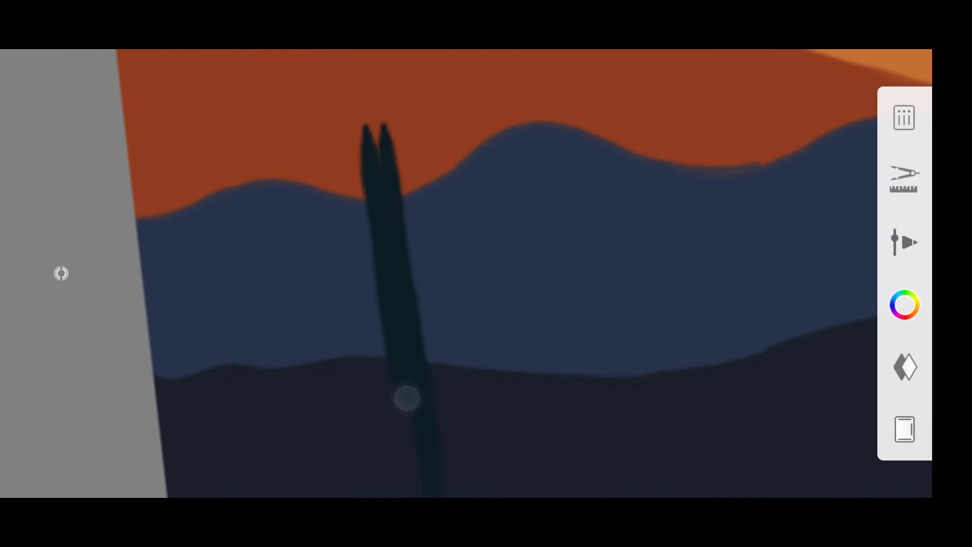
drag(406, 398, 460, 383)
drag(375, 126, 385, 294)
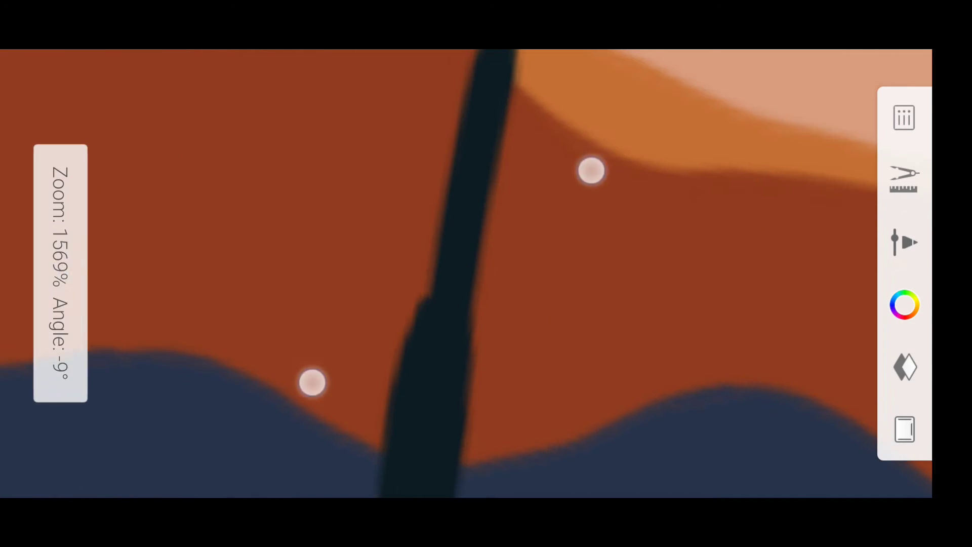
drag(312, 382, 445, 228)
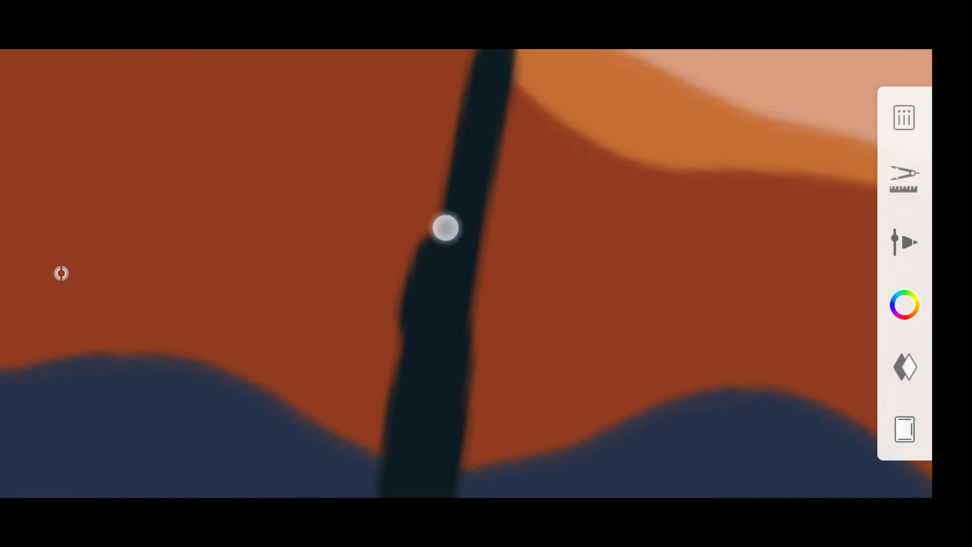
Reduce the brush size to 3.0 and draw several upward-curving cactus arms.
click(904, 242)
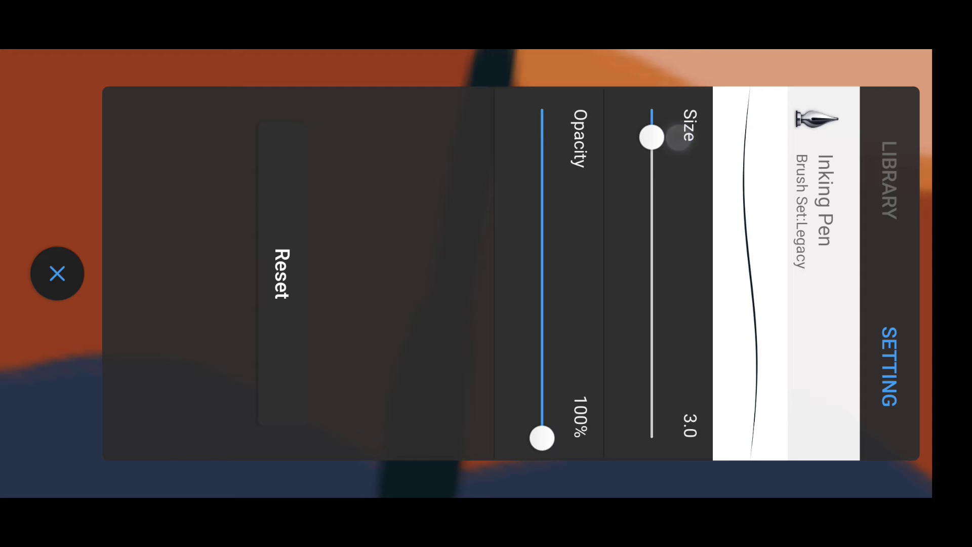
click(58, 274)
drag(387, 408, 393, 56)
mouse_move(398, 353)
mouse_down()
mouse_move(373, 381)
mouse_move(404, 264)
mouse_up()
drag(547, 330, 633, 253)
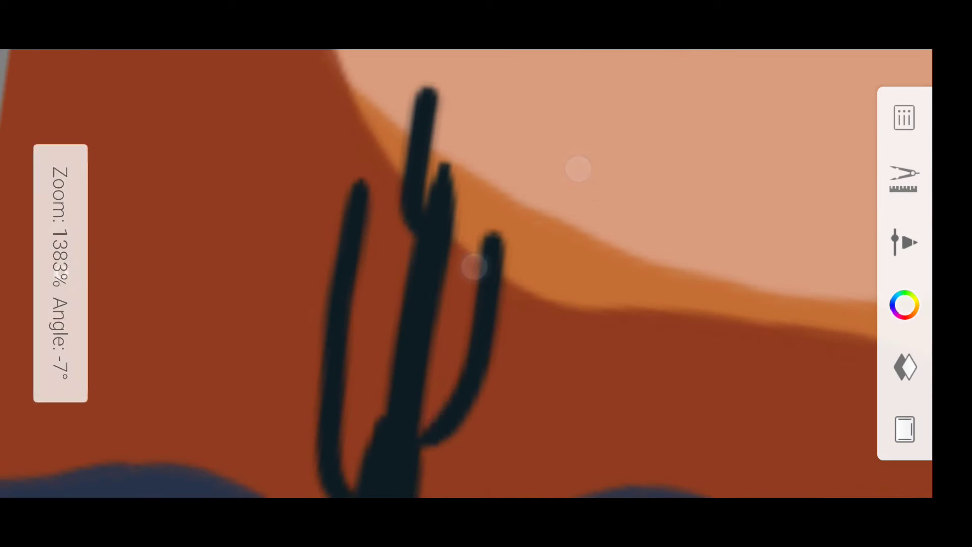
drag(577, 165, 536, 210)
mouse_move(557, 304)
mouse_down()
mouse_move(665, 274)
mouse_move(632, 253)
mouse_up()
drag(389, 405, 350, 50)
Zoom and pan around the cactus to check its base, fork and top.
mouse_move(582, 304)
mouse_down()
mouse_move(699, 130)
mouse_move(616, 254)
mouse_up()
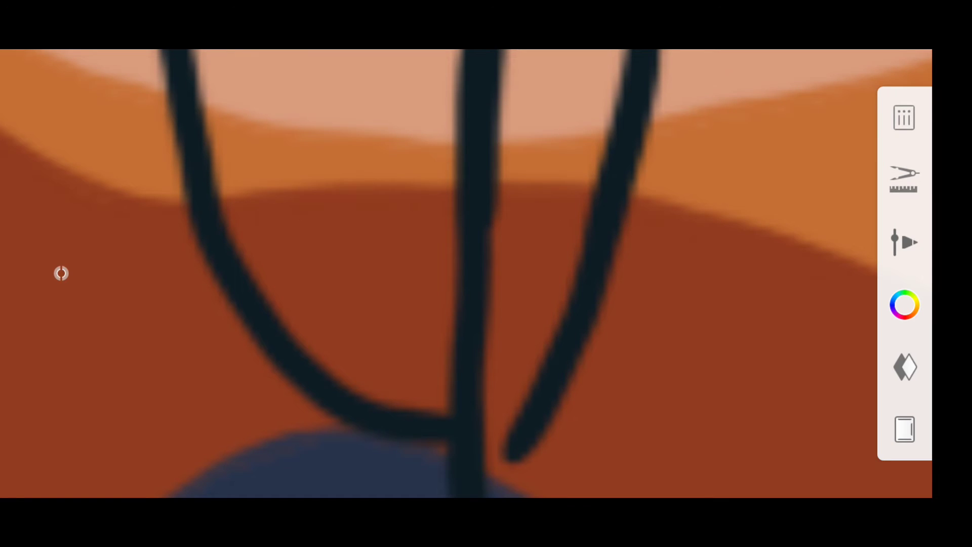
drag(299, 285, 393, 304)
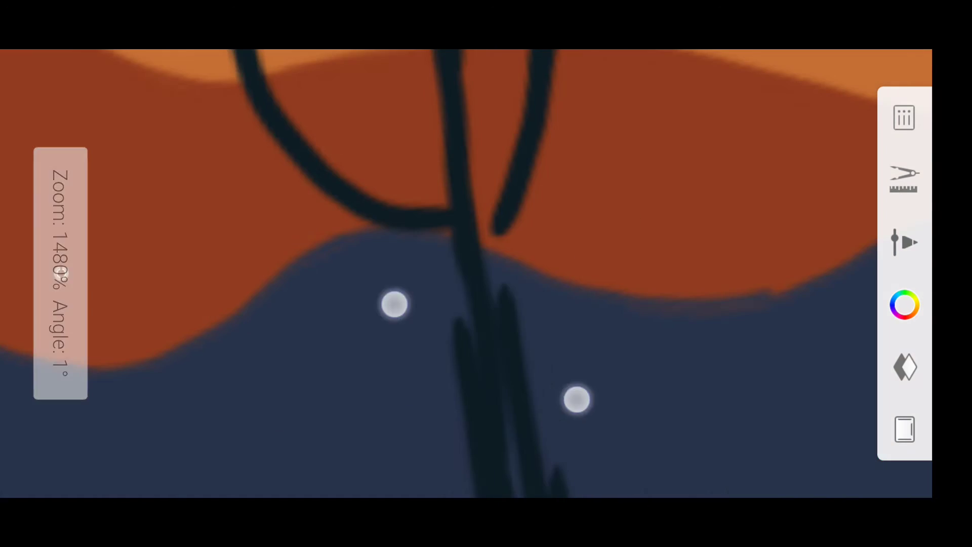
drag(579, 416, 516, 492)
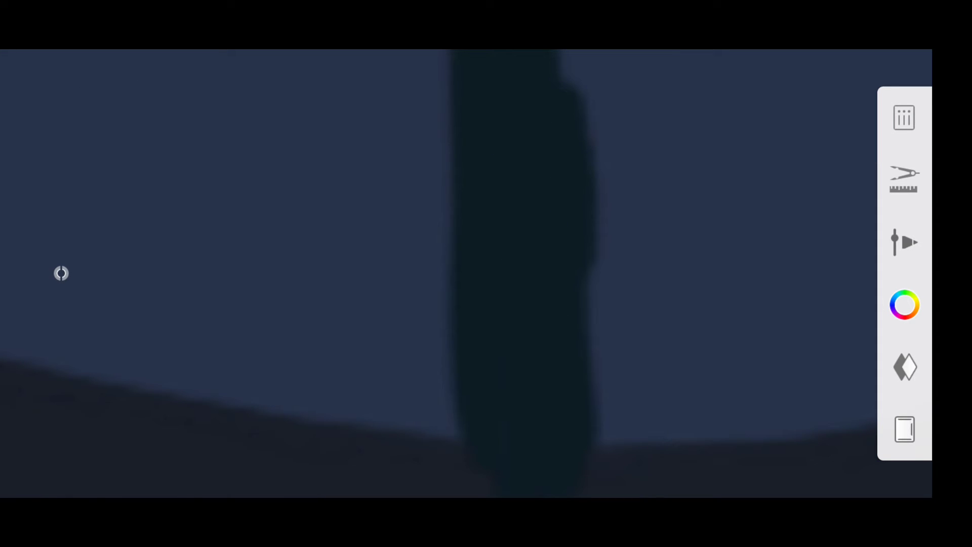
drag(472, 213, 511, 223)
drag(700, 273, 638, 269)
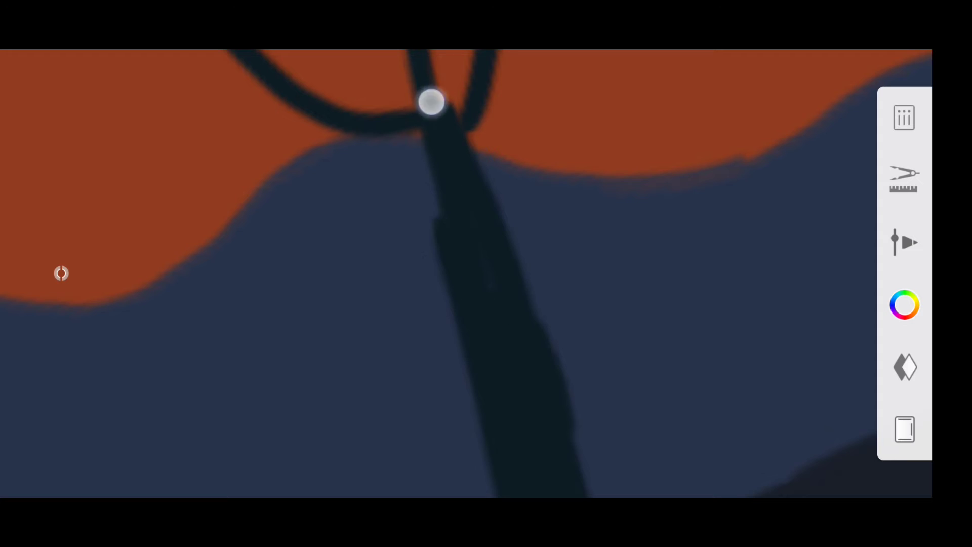
drag(431, 102, 462, 274)
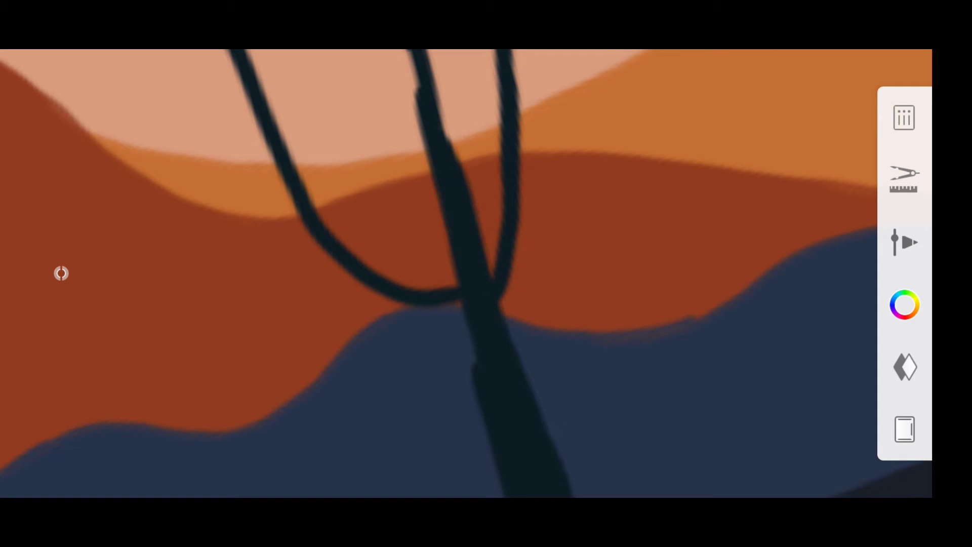
mouse_move(433, 167)
mouse_down()
mouse_move(419, 386)
mouse_move(431, 163)
mouse_up()
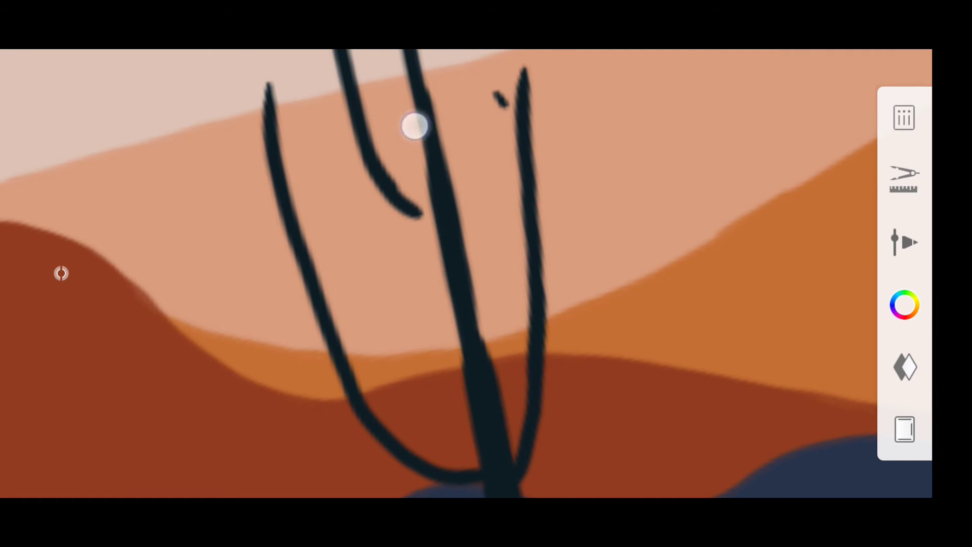
drag(510, 491, 501, 198)
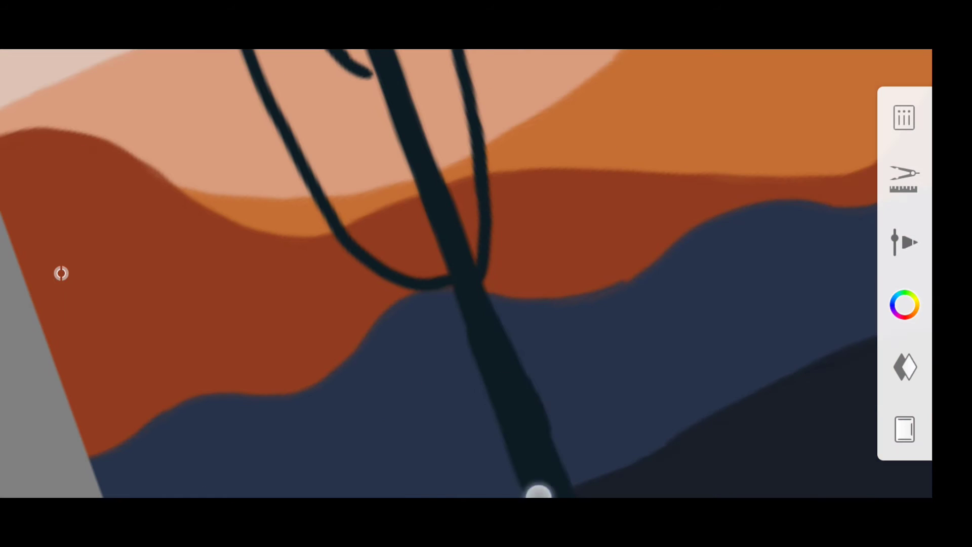
drag(524, 396, 506, 486)
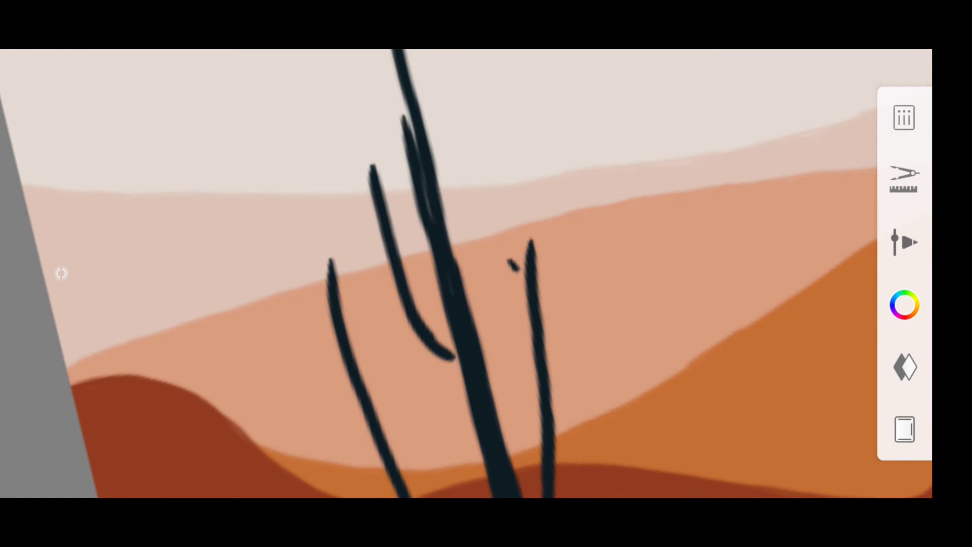
drag(482, 366, 511, 494)
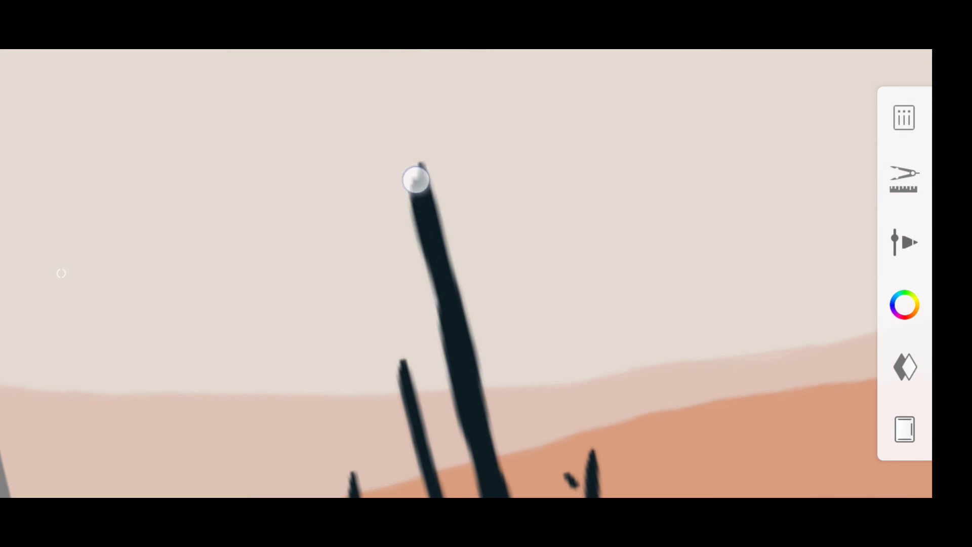
Rotate and zoom along the cactus arms to inspect the arm joints.
drag(416, 180, 405, 66)
drag(554, 264, 508, 403)
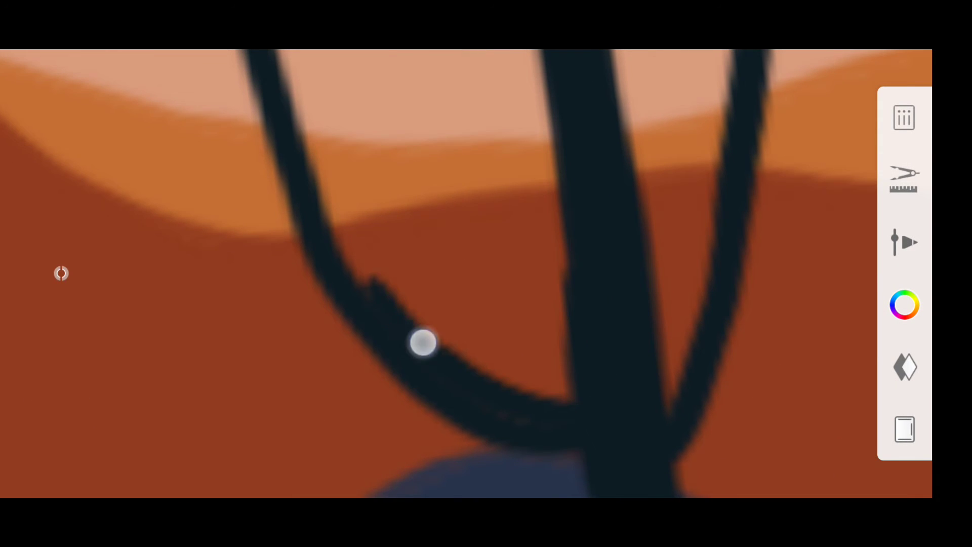
drag(423, 342, 483, 389)
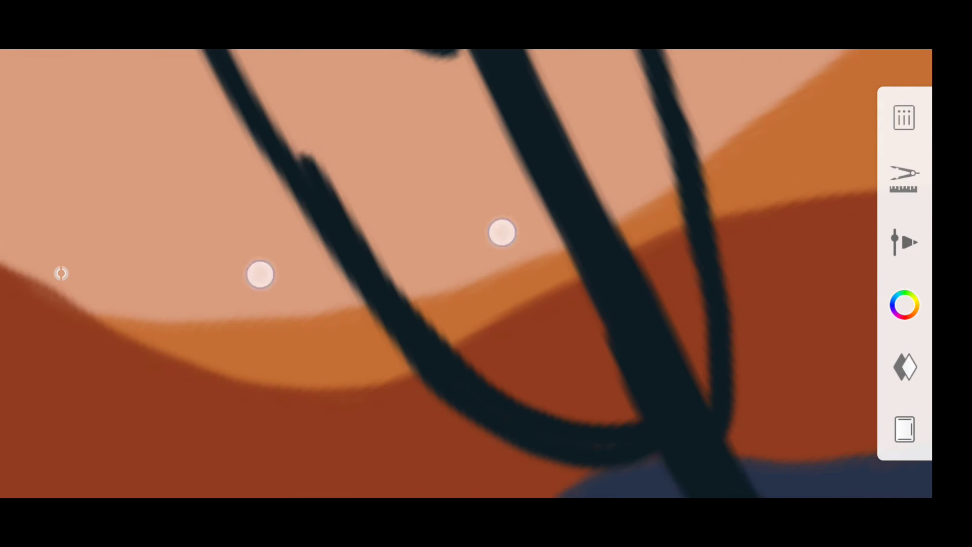
drag(260, 274, 426, 278)
drag(582, 444, 347, 221)
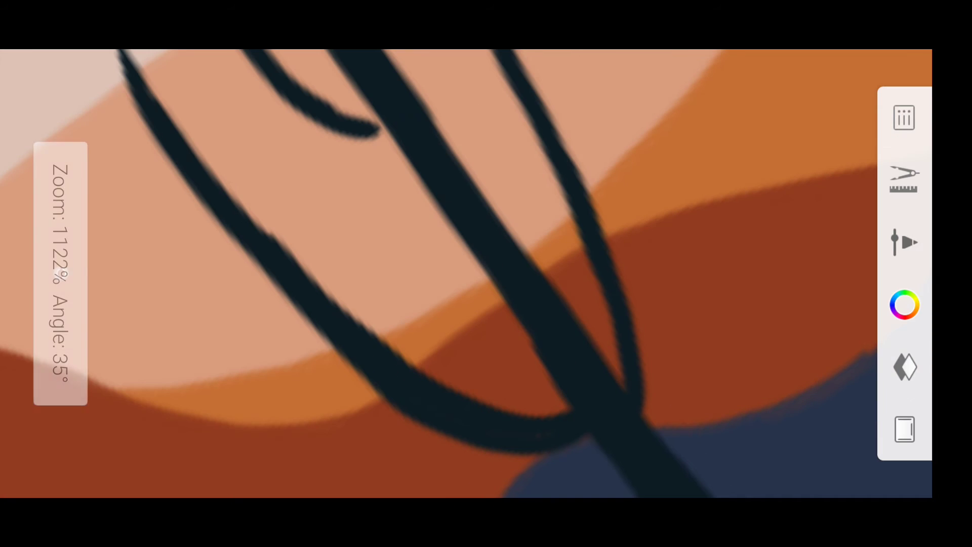
drag(433, 314, 429, 131)
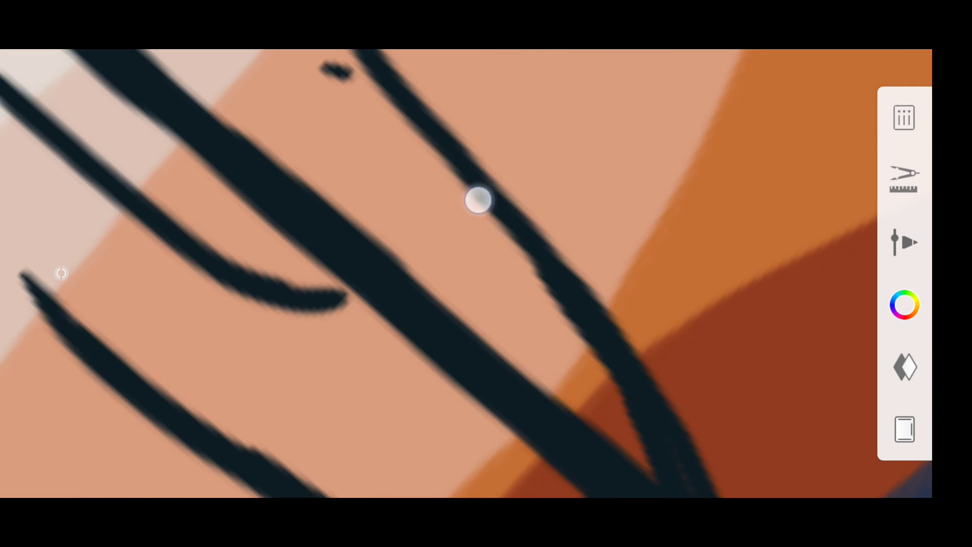
drag(478, 200, 385, 324)
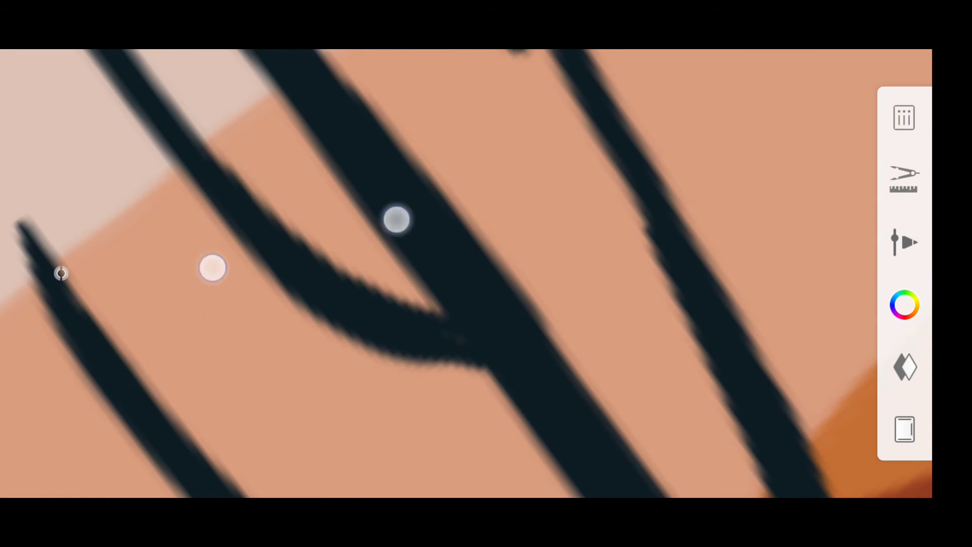
mouse_move(396, 219)
mouse_down()
mouse_move(430, 202)
mouse_move(507, 248)
mouse_move(336, 98)
mouse_up()
click(885, 174)
click(57, 273)
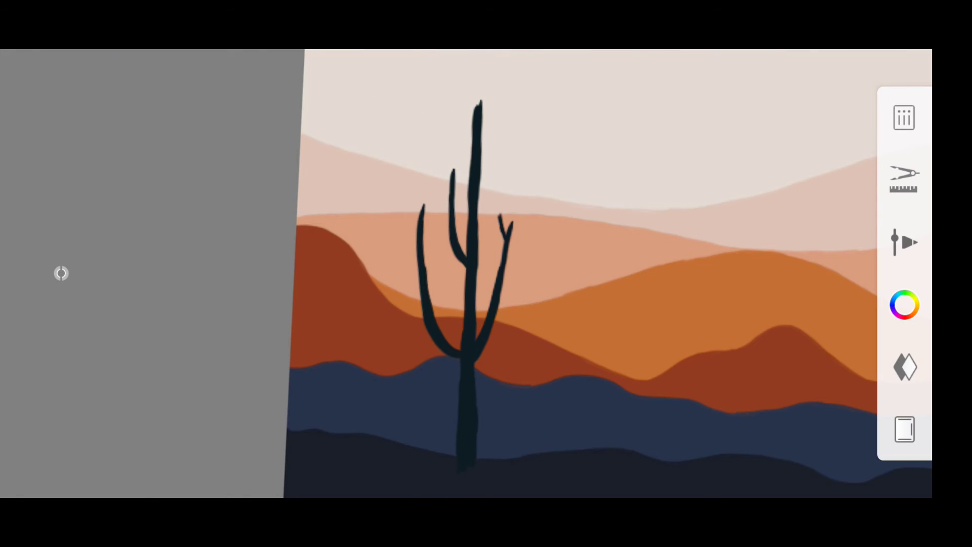
Zoom out to view the whole painting upright.
drag(62, 273, 599, 189)
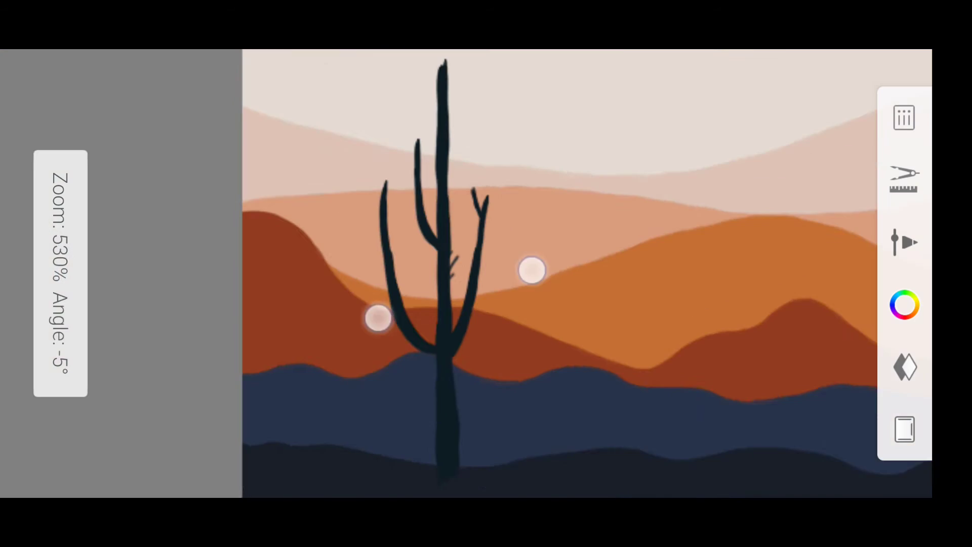
mouse_move(284, 397)
mouse_down()
mouse_move(654, 252)
mouse_move(61, 273)
mouse_up()
drag(299, 340, 649, 242)
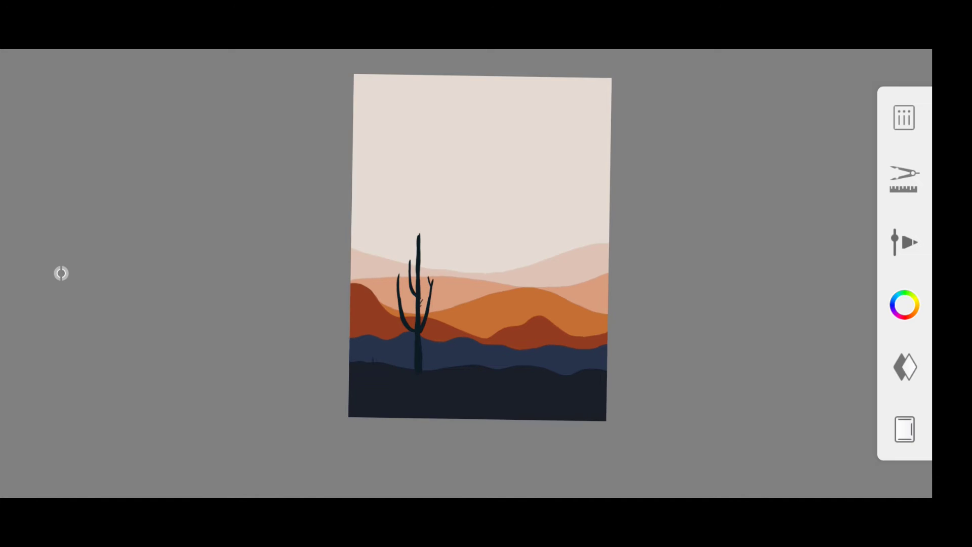
click(61, 273)
Zoom in and straighten the view onto both cactus trunks.
mouse_move(506, 345)
mouse_down()
mouse_move(620, 356)
mouse_move(456, 329)
mouse_up()
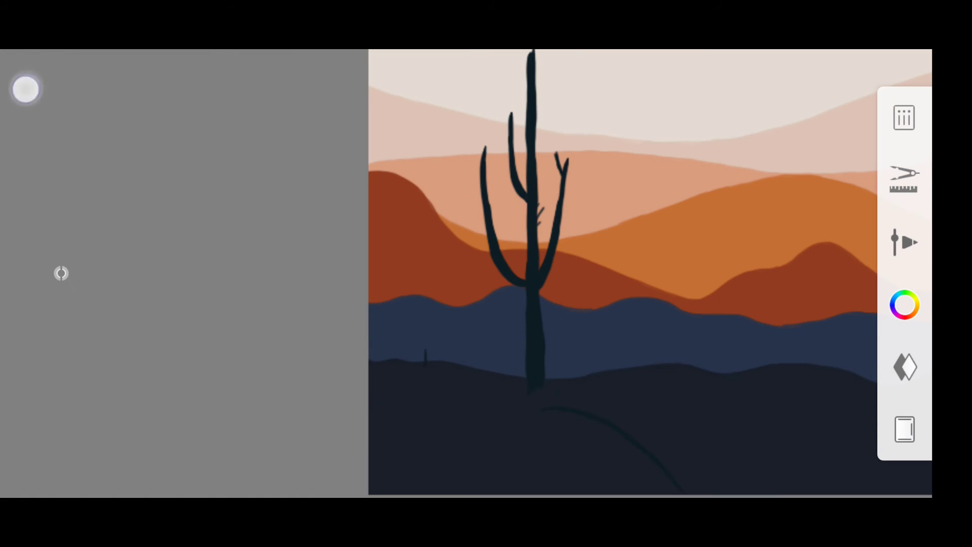
mouse_move(355, 282)
mouse_down()
mouse_move(781, 393)
mouse_move(860, 430)
mouse_up()
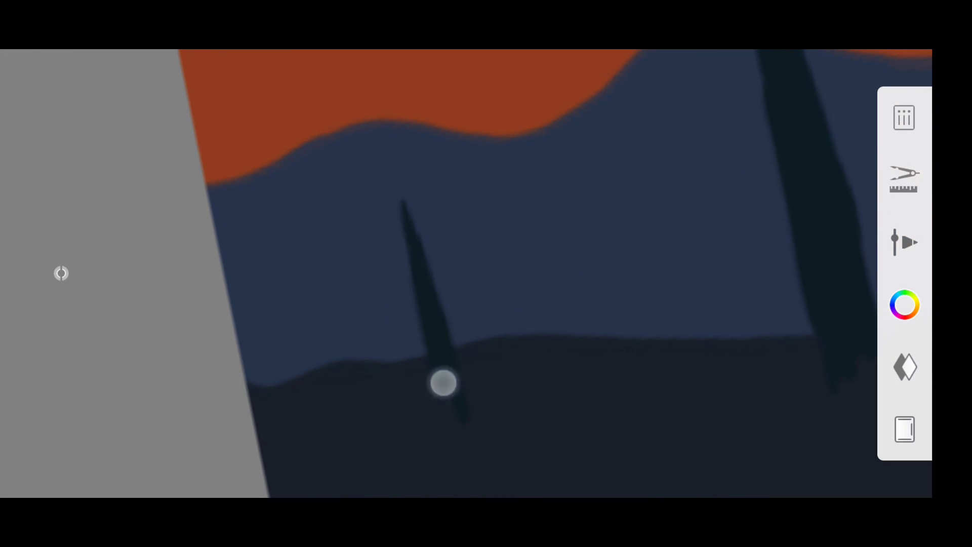
mouse_move(243, 311)
mouse_down()
mouse_move(267, 401)
mouse_move(350, 376)
mouse_move(392, 394)
mouse_up()
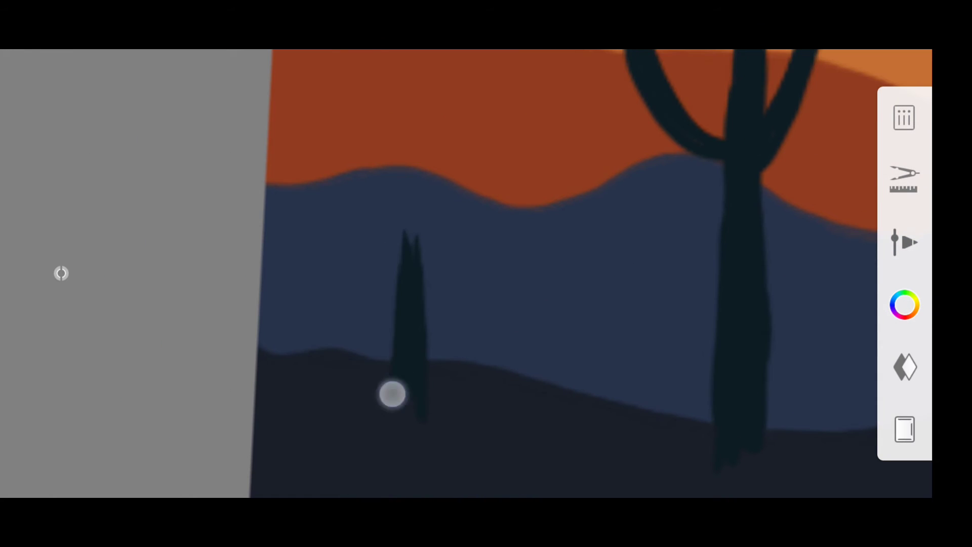
drag(415, 76, 401, 325)
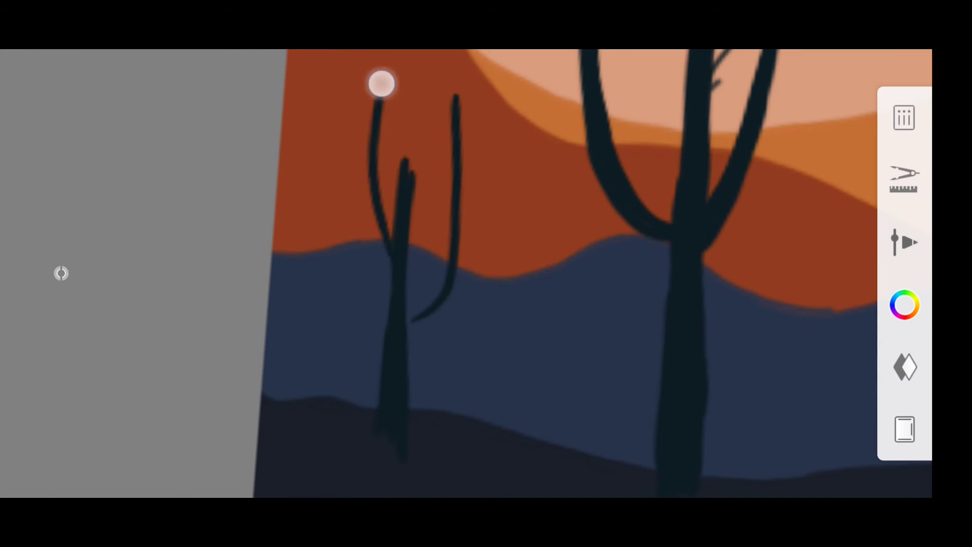
mouse_move(382, 83)
mouse_down()
mouse_move(371, 278)
mouse_move(269, 256)
mouse_up()
drag(618, 232, 709, 212)
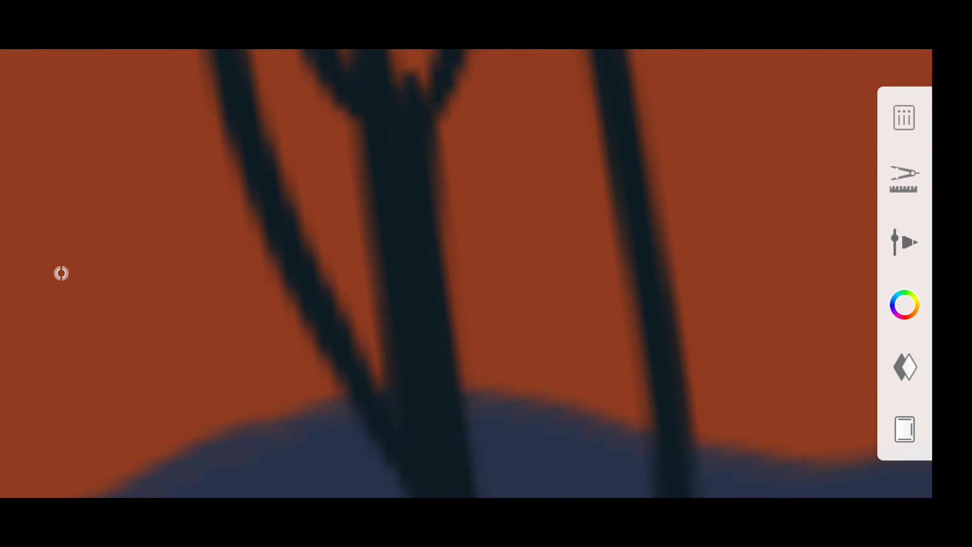
mouse_move(618, 233)
mouse_down()
mouse_move(484, 210)
mouse_move(384, 89)
mouse_move(494, 381)
mouse_move(577, 495)
mouse_move(571, 388)
mouse_move(428, 358)
mouse_move(650, 373)
mouse_up()
Sample the dark cactus colour and zoom in along a cactus arm.
click(464, 271)
click(269, 289)
drag(269, 288, 384, 303)
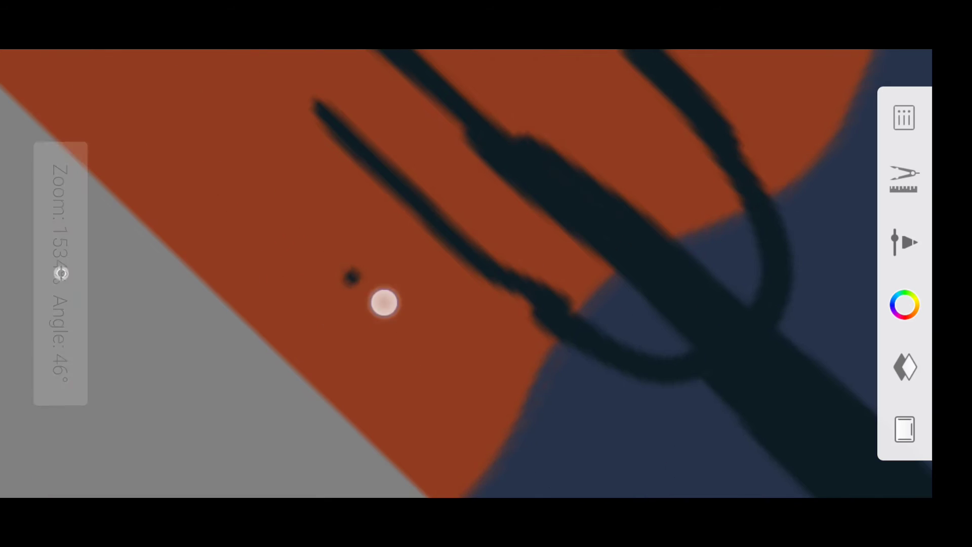
click(464, 271)
click(680, 276)
drag(681, 276, 456, 365)
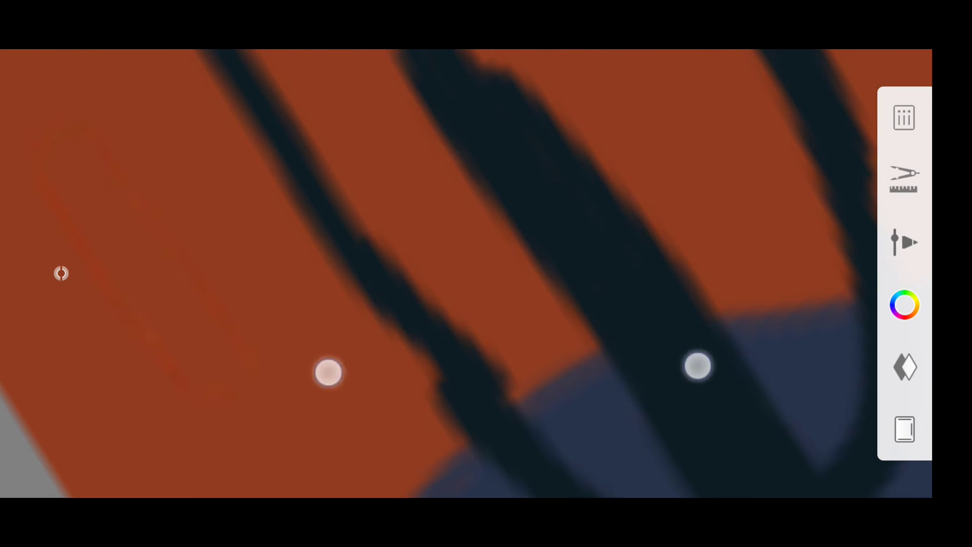
drag(697, 366, 597, 283)
drag(422, 223, 408, 170)
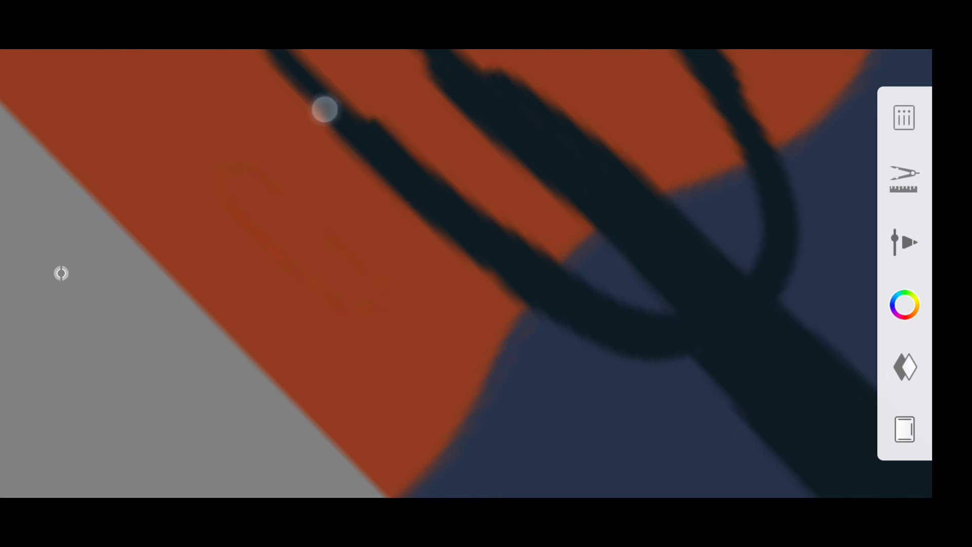
mouse_move(324, 109)
mouse_down()
mouse_move(639, 364)
mouse_move(412, 291)
mouse_move(460, 208)
mouse_move(406, 314)
mouse_move(354, 354)
mouse_move(436, 302)
mouse_move(662, 331)
mouse_move(455, 253)
mouse_up()
Switch to the Ballpoint Pen brush and zoom out to view the whole landscape.
click(903, 242)
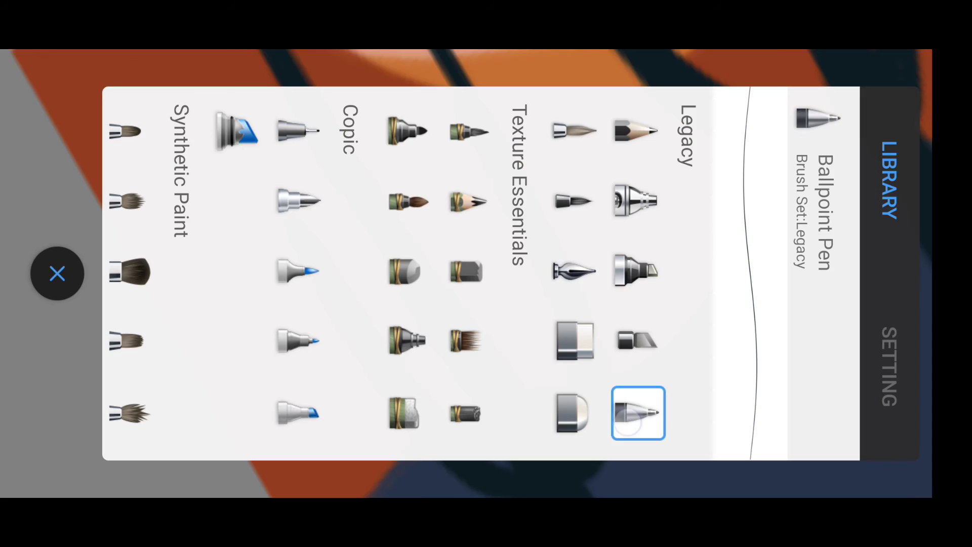
click(56, 272)
mouse_move(506, 278)
mouse_down()
mouse_move(628, 358)
mouse_move(607, 334)
mouse_up()
mouse_move(217, 71)
mouse_down()
mouse_move(428, 180)
mouse_move(455, 243)
mouse_move(387, 245)
mouse_move(633, 316)
mouse_up()
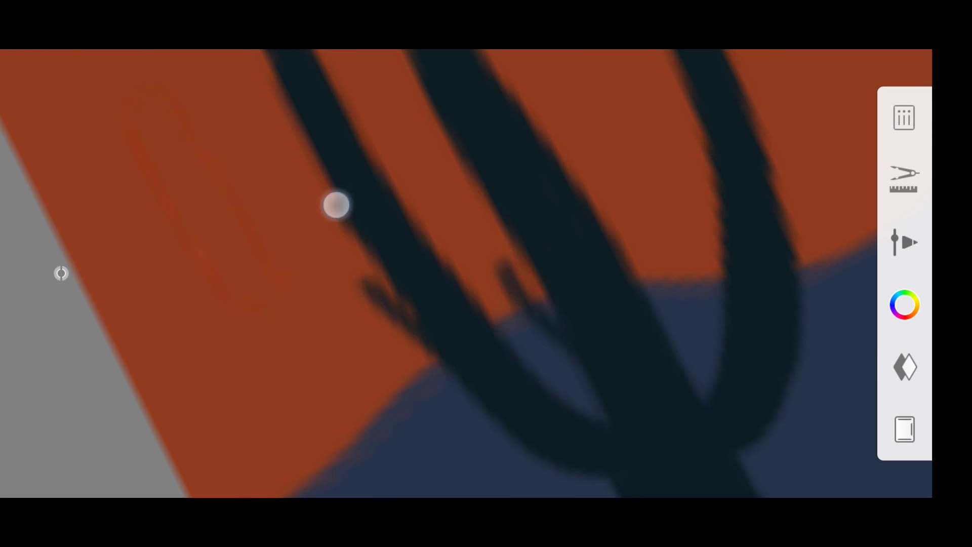
drag(336, 204, 354, 212)
mouse_move(372, 371)
mouse_down()
mouse_move(555, 341)
mouse_move(562, 329)
mouse_move(516, 284)
mouse_up()
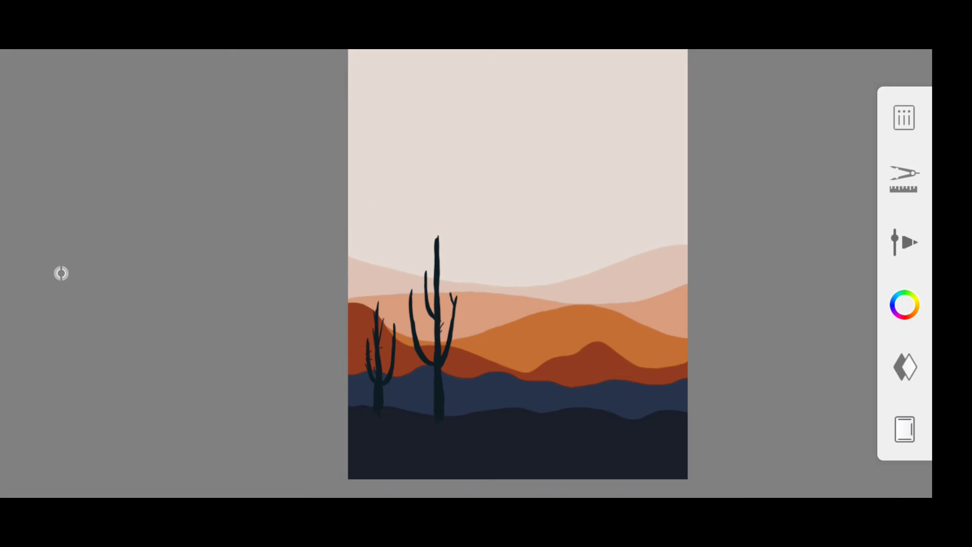
Zoom in on the upper sky and set the ruler to Ellipse for the sun circle.
mouse_move(416, 323)
mouse_down()
mouse_move(427, 336)
mouse_move(354, 325)
mouse_up()
mouse_move(609, 302)
mouse_down()
mouse_move(594, 235)
mouse_move(681, 279)
mouse_up()
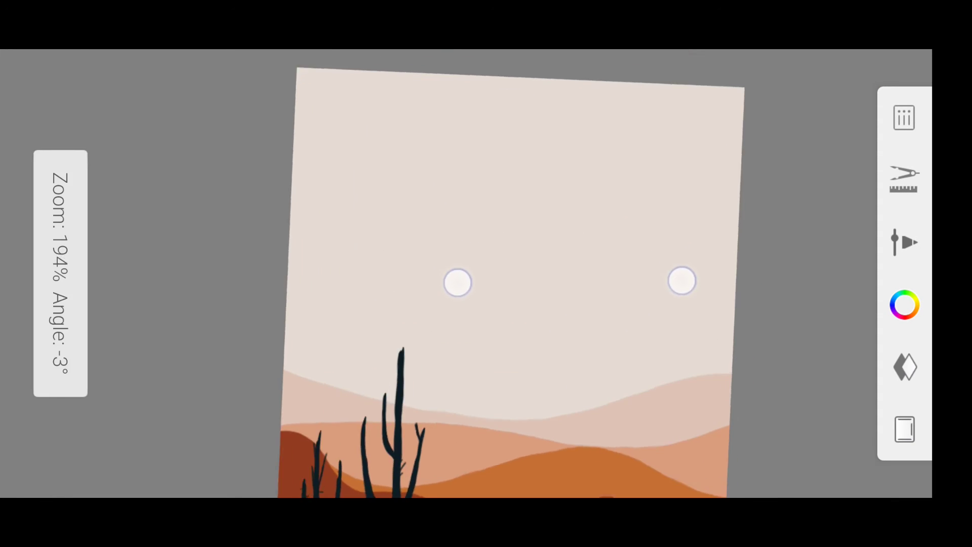
click(904, 118)
click(56, 273)
click(909, 192)
click(759, 360)
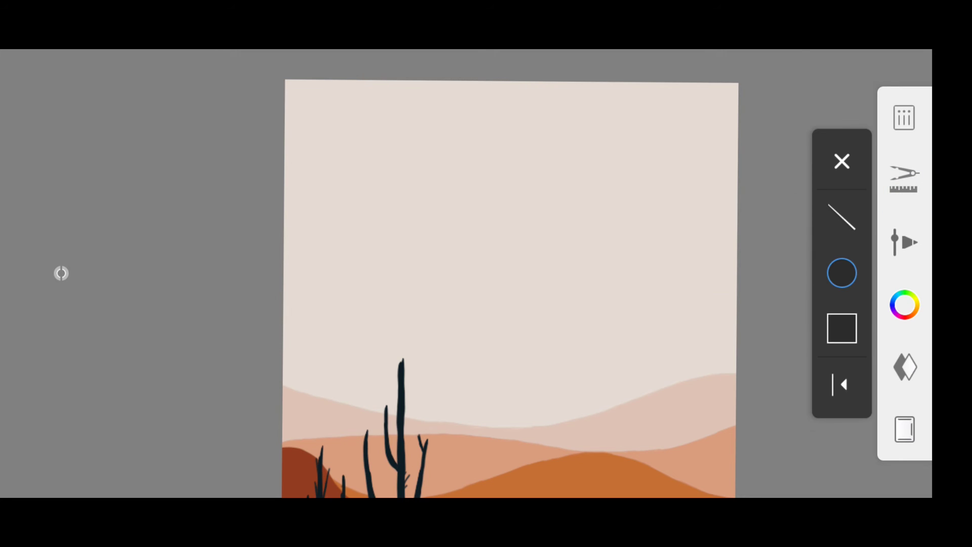
click(905, 367)
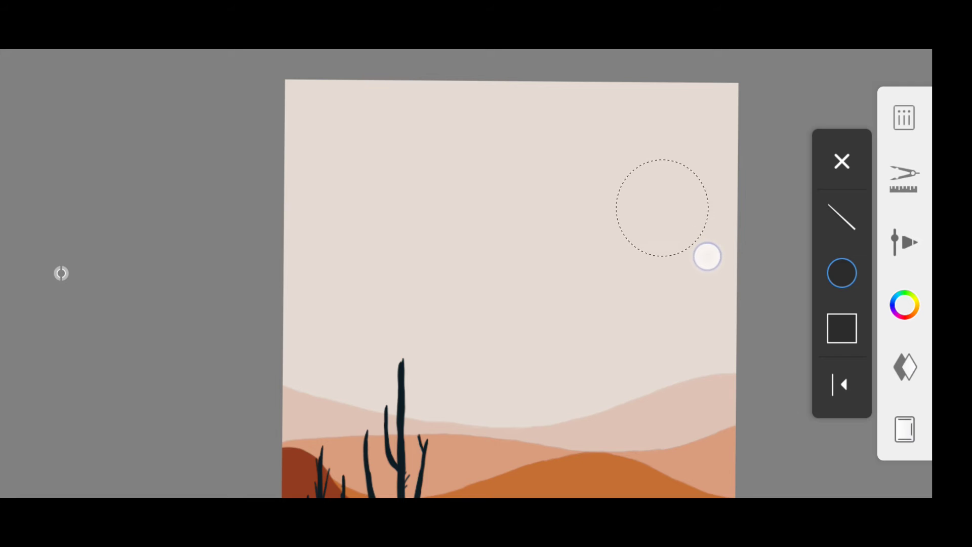
Fill the top-right sun circle with solid orange.
scroll(537, 309, down, 3)
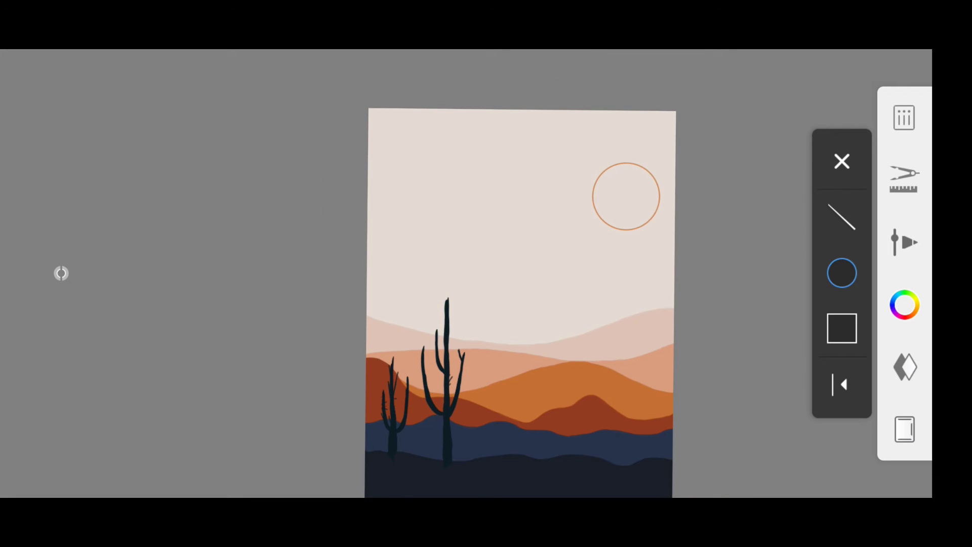
click(903, 178)
click(839, 358)
click(626, 196)
click(832, 421)
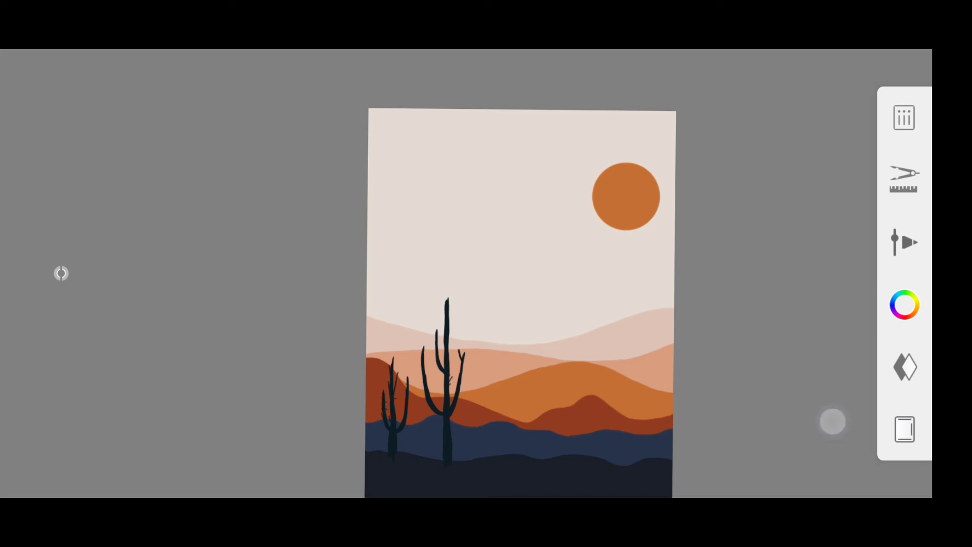
scroll(567, 324, down, 2)
Scale the sun layer down to about 73% with Transform.
click(61, 273)
click(610, 443)
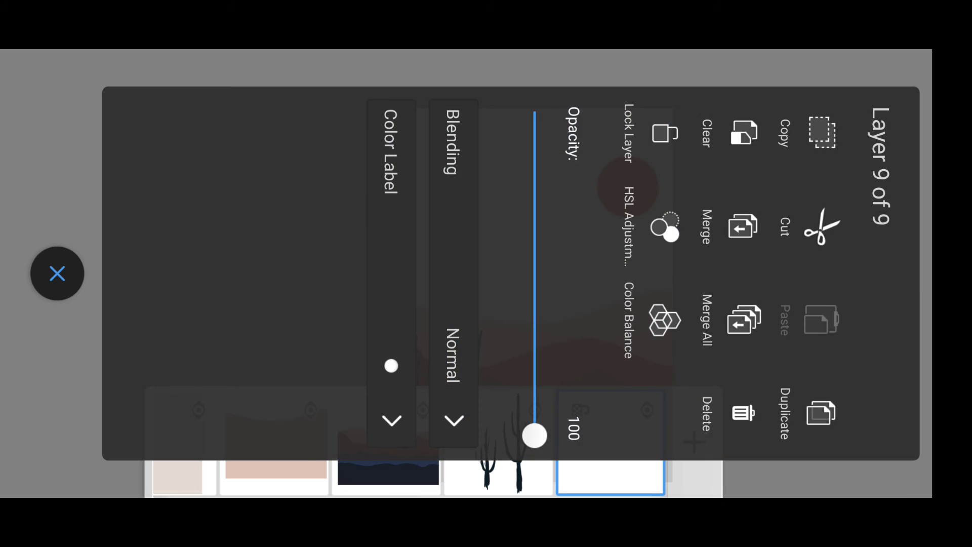
click(57, 273)
click(903, 178)
click(841, 272)
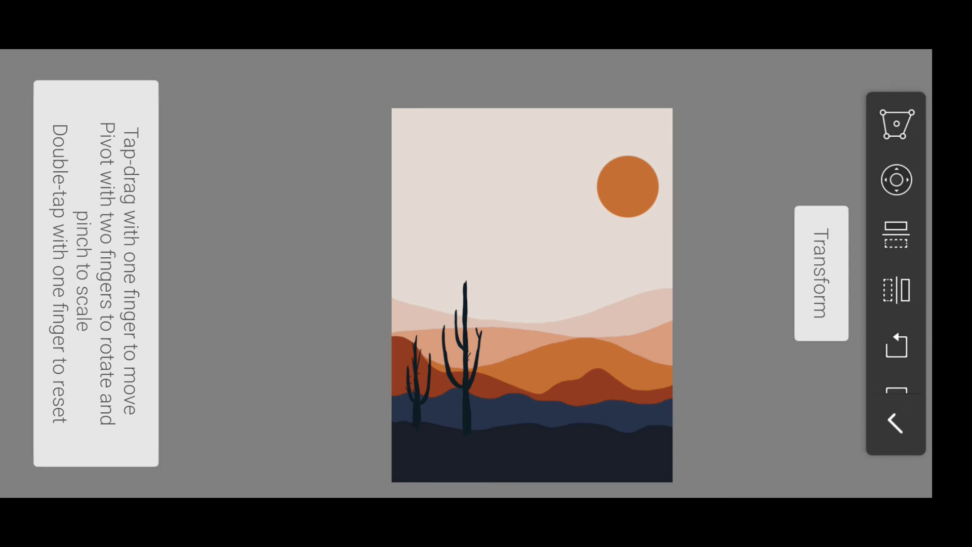
click(896, 180)
scroll(595, 231, down, 2)
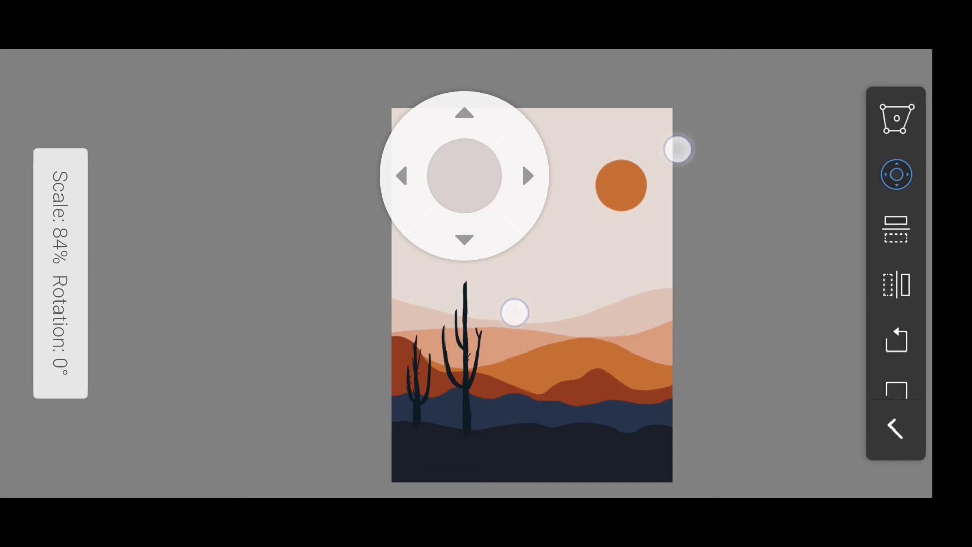
scroll(596, 231, down, 2)
Check and adjust the Inking Pen brush size for painting the cactus.
scroll(61, 273, up, 5)
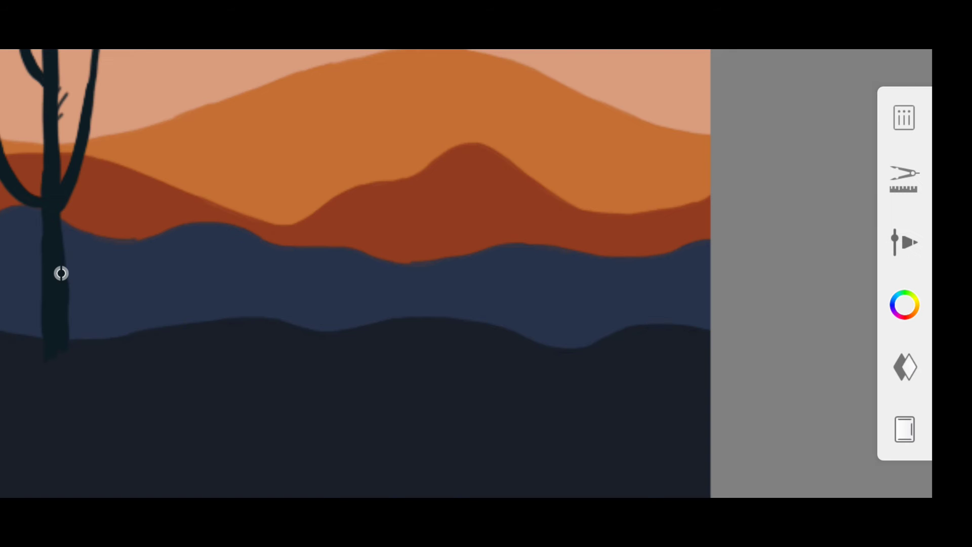
scroll(638, 356, up, 3)
click(61, 273)
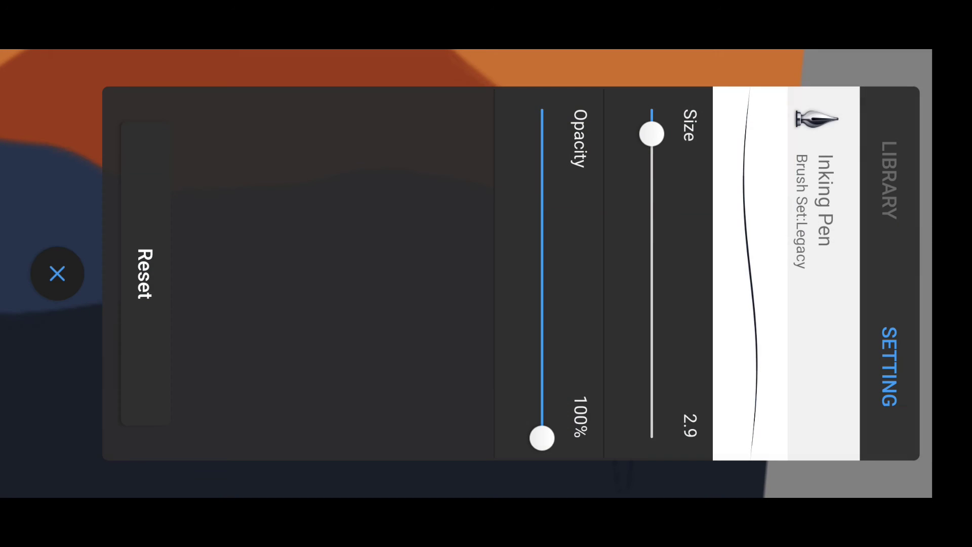
click(57, 273)
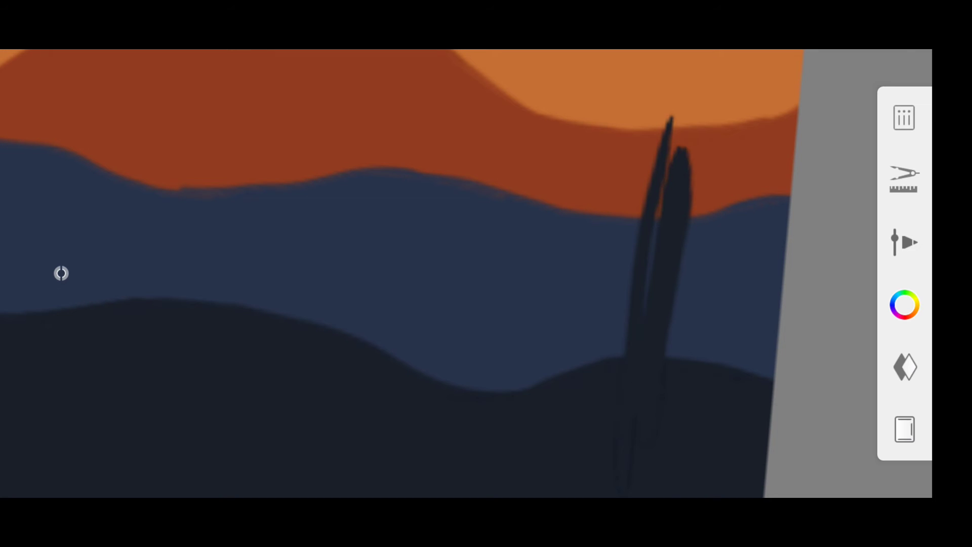
scroll(673, 194, up, 5)
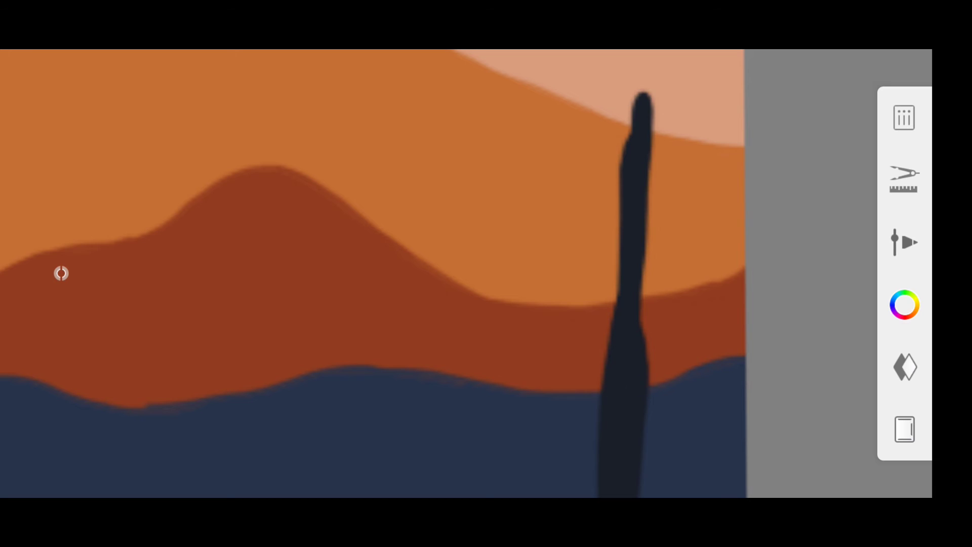
click(62, 273)
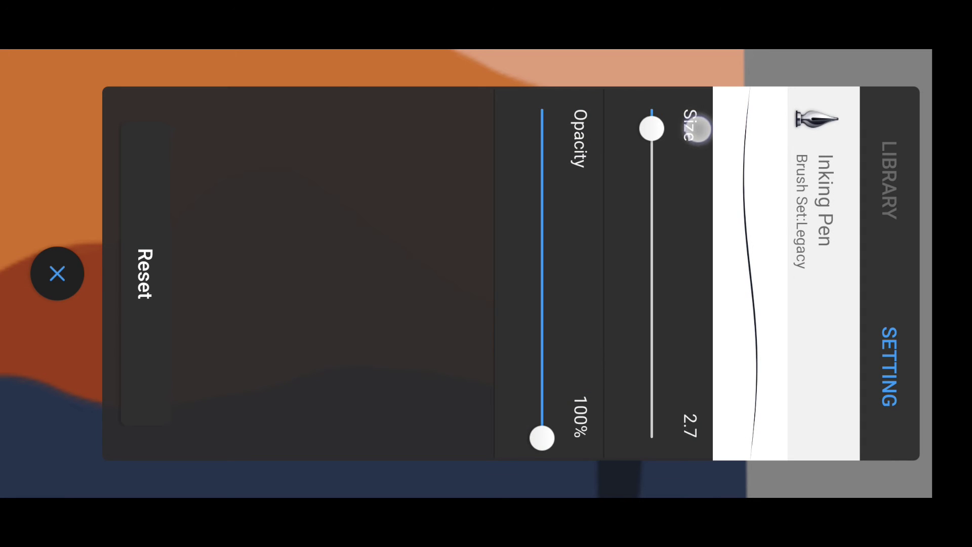
click(57, 274)
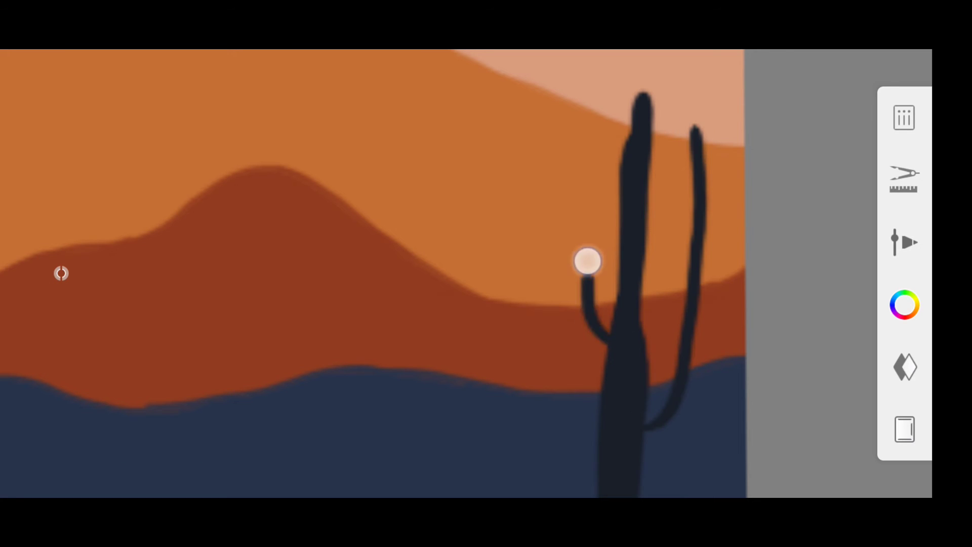
Paint the dark saguaro's thick right arm and trunk down to its base.
scroll(372, 273, down, 3)
scroll(670, 304, up, 5)
scroll(671, 356, up, 5)
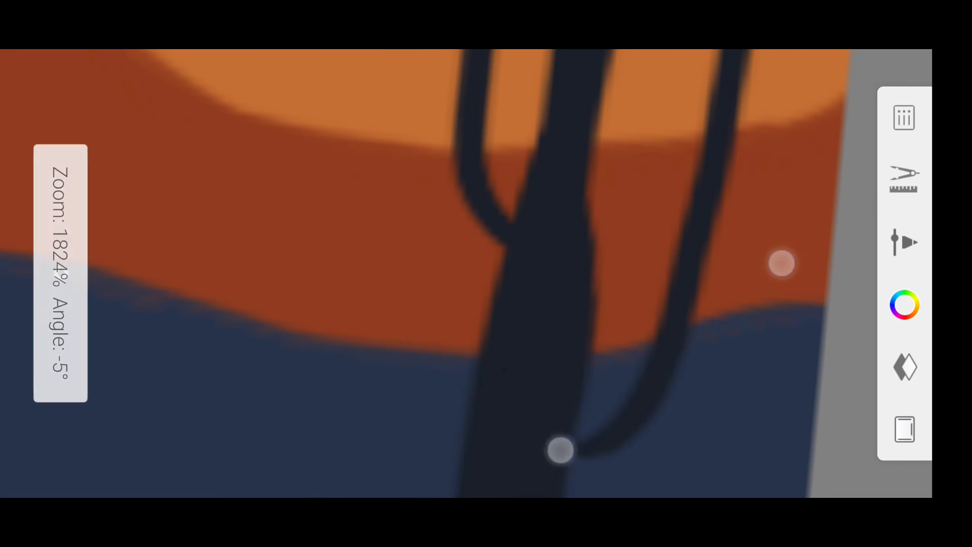
scroll(694, 195, up, 3)
drag(694, 194, 677, 303)
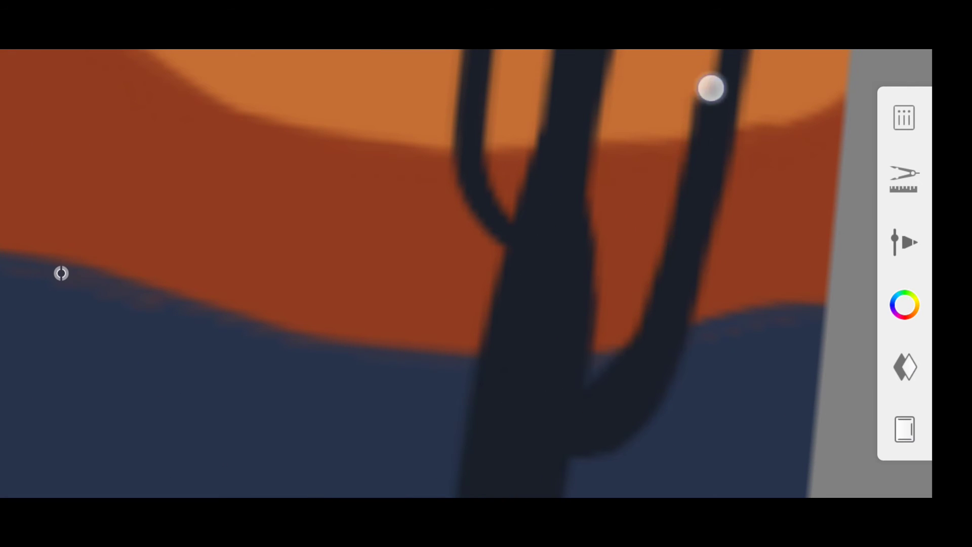
scroll(710, 88, down, 3)
scroll(486, 273, up, 3)
scroll(557, 331, down, 3)
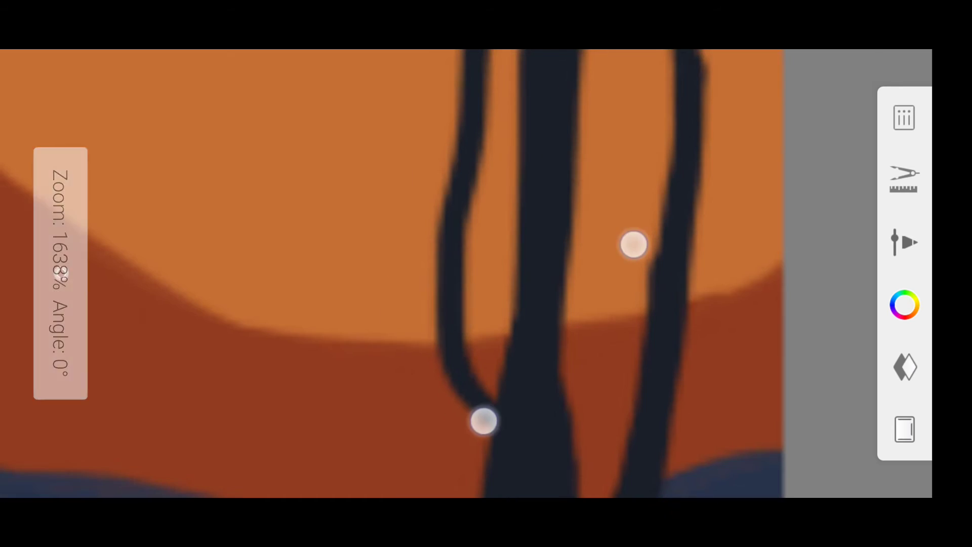
scroll(466, 361, up, 3)
scroll(500, 360, down, 2)
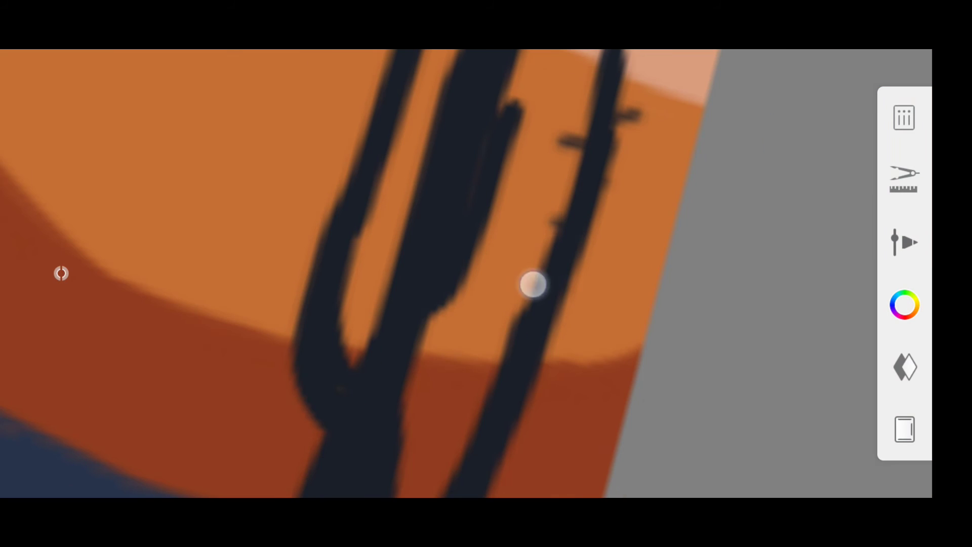
scroll(435, 286, down, 2)
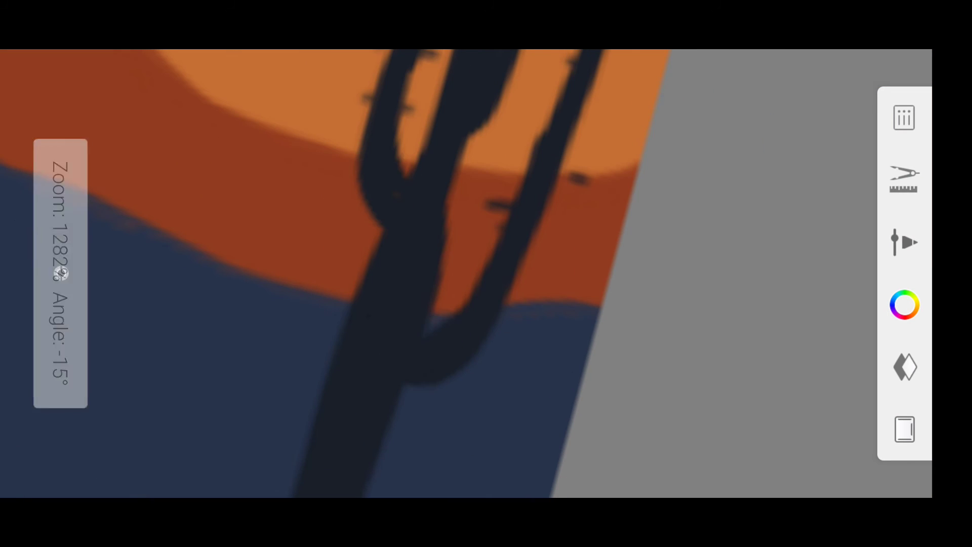
scroll(446, 199, up, 3)
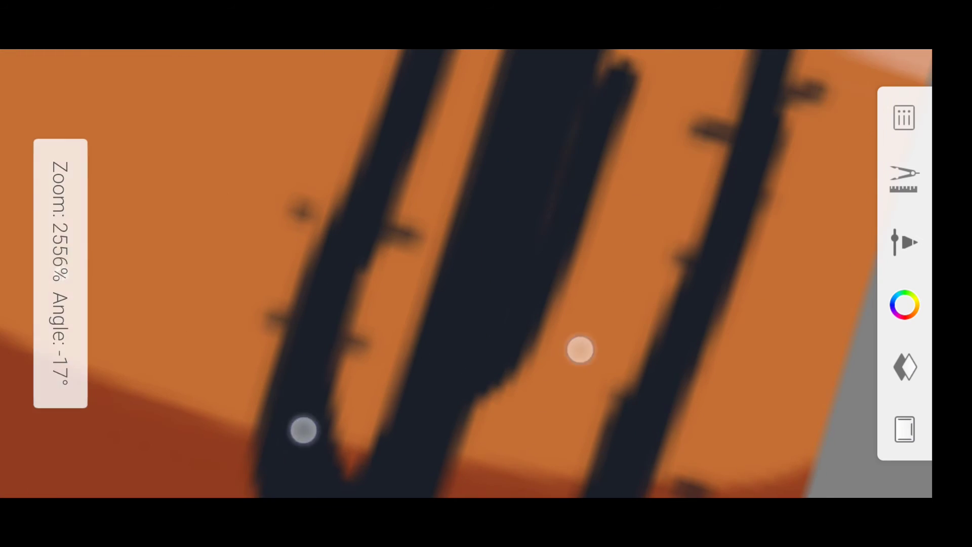
scroll(442, 389, down, 2)
scroll(529, 234, down, 2)
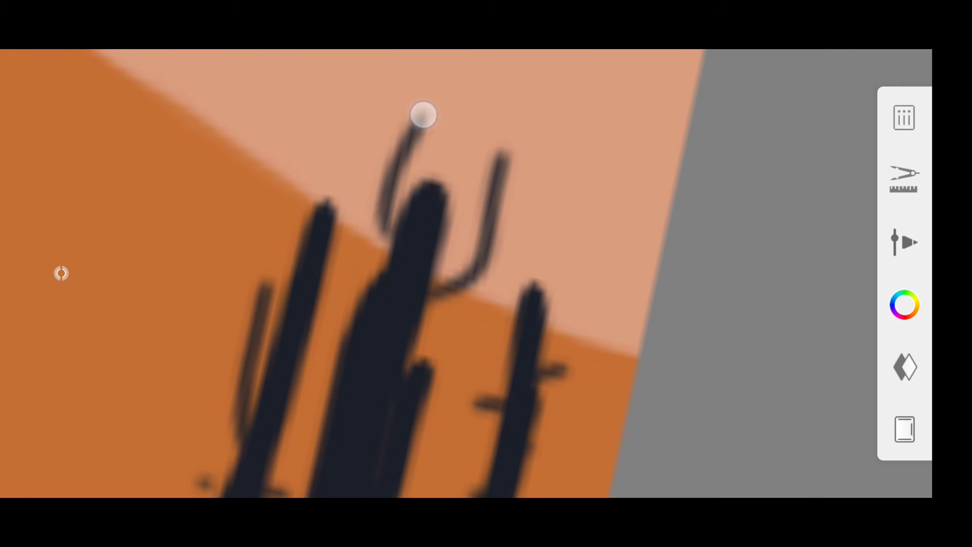
scroll(516, 266, down, 3)
scroll(303, 203, down, 1)
scroll(478, 299, down, 2)
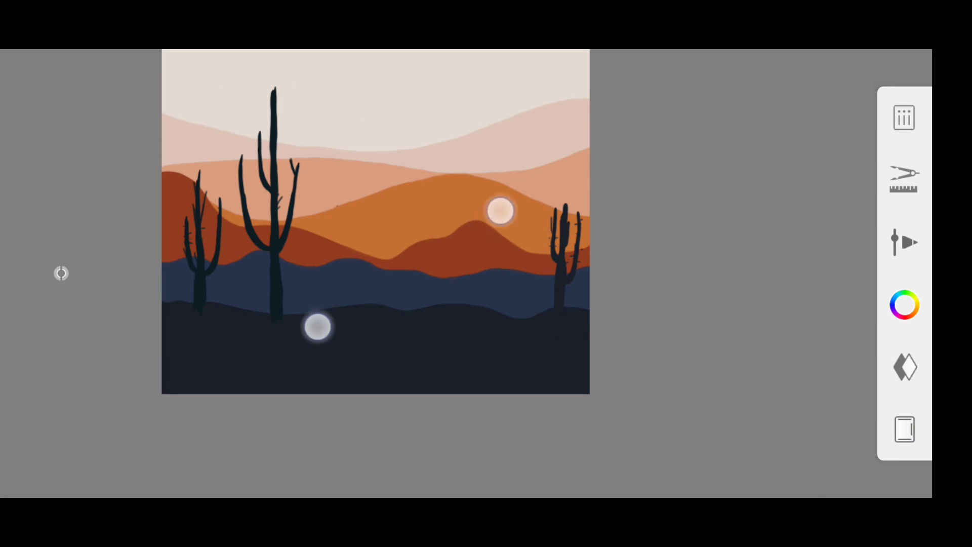
scroll(408, 268, up, 5)
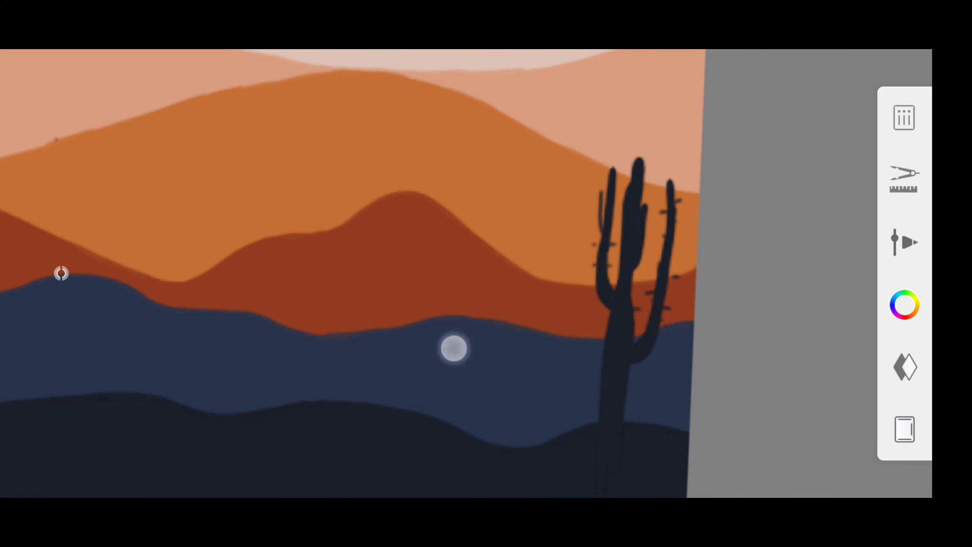
Paint the small navy cactus trunk and widen it down to its base.
click(453, 349)
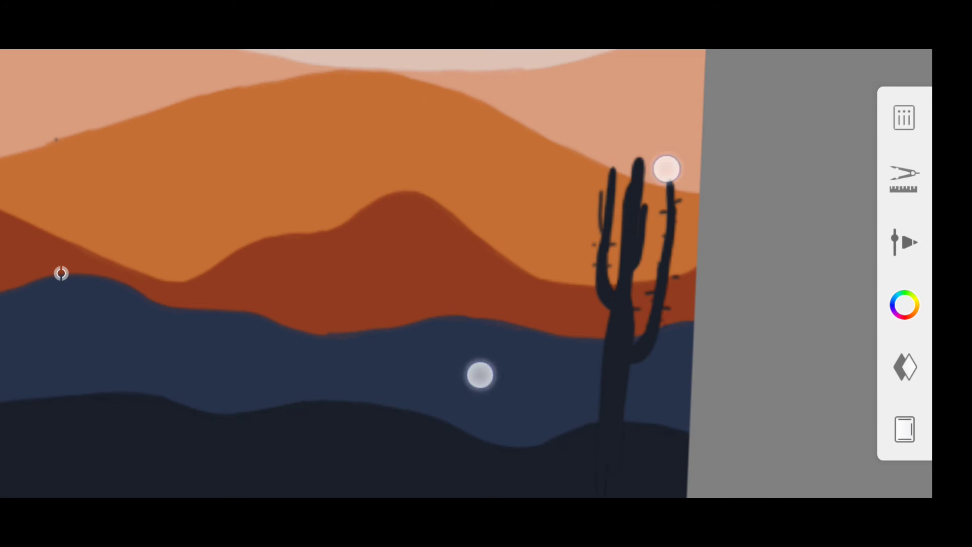
scroll(573, 272, up, 5)
scroll(606, 276, up, 5)
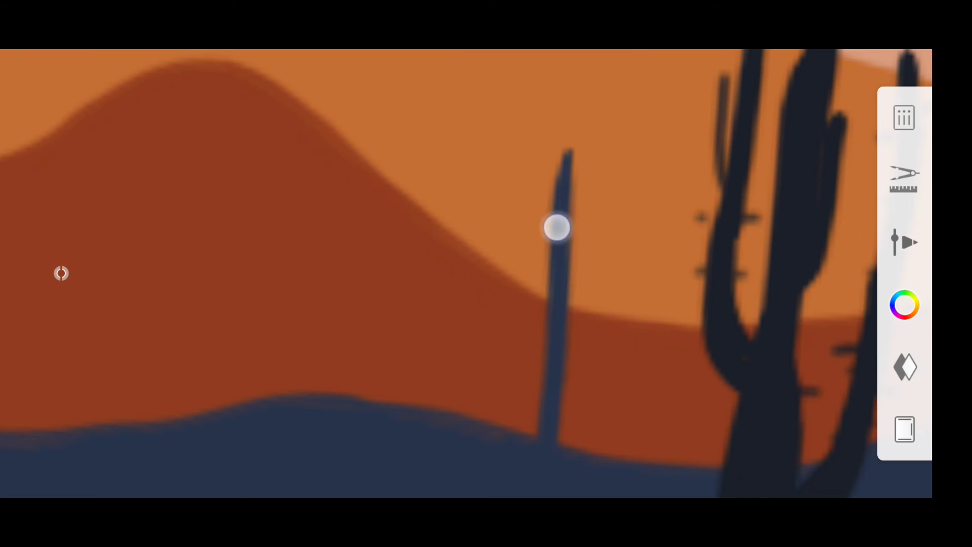
drag(555, 226, 551, 349)
drag(543, 278, 526, 440)
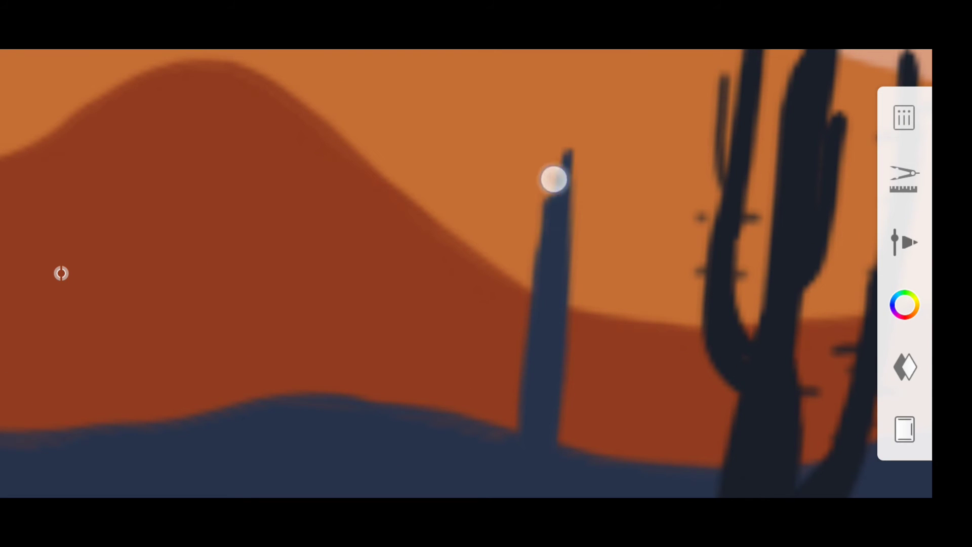
scroll(571, 245, down, 5)
scroll(570, 245, down, 3)
Check the Inking Pen size and opacity, then extend the small trunk upward.
click(905, 241)
click(889, 365)
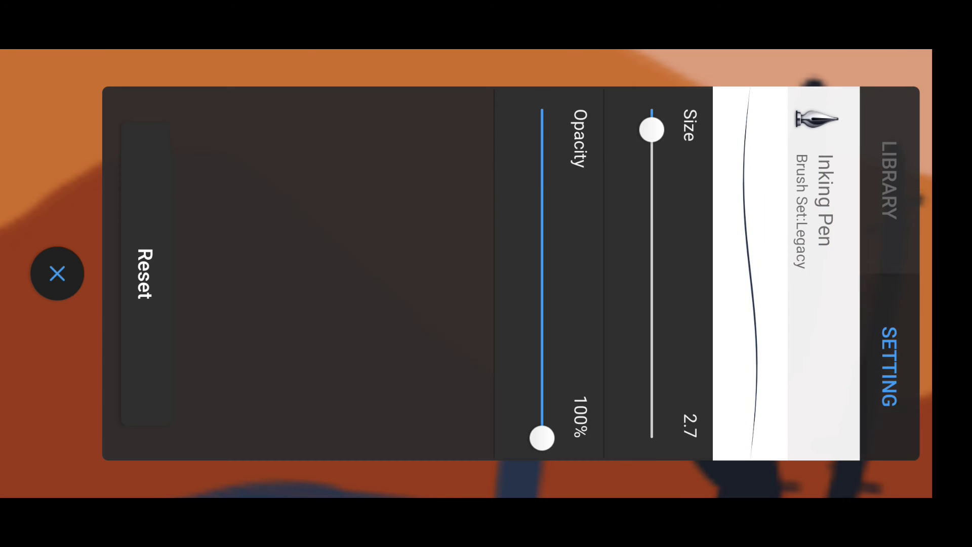
click(57, 273)
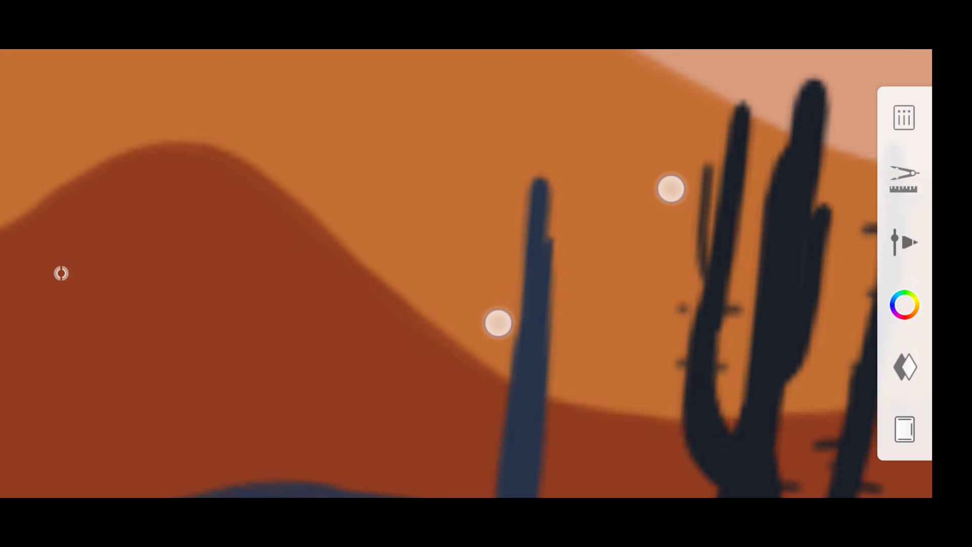
scroll(582, 253, up, 3)
drag(496, 379, 508, 148)
scroll(557, 213, up, 3)
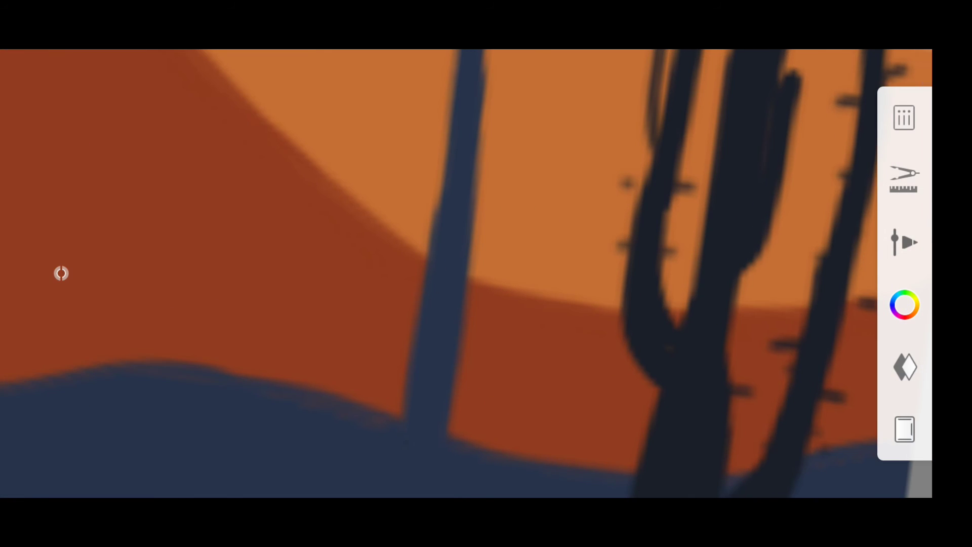
Add upright left and right arms to the small navy cactus.
mouse_move(451, 292)
mouse_down()
mouse_move(521, 126)
mouse_move(524, 66)
mouse_up()
scroll(557, 329, up, 5)
drag(519, 281, 521, 182)
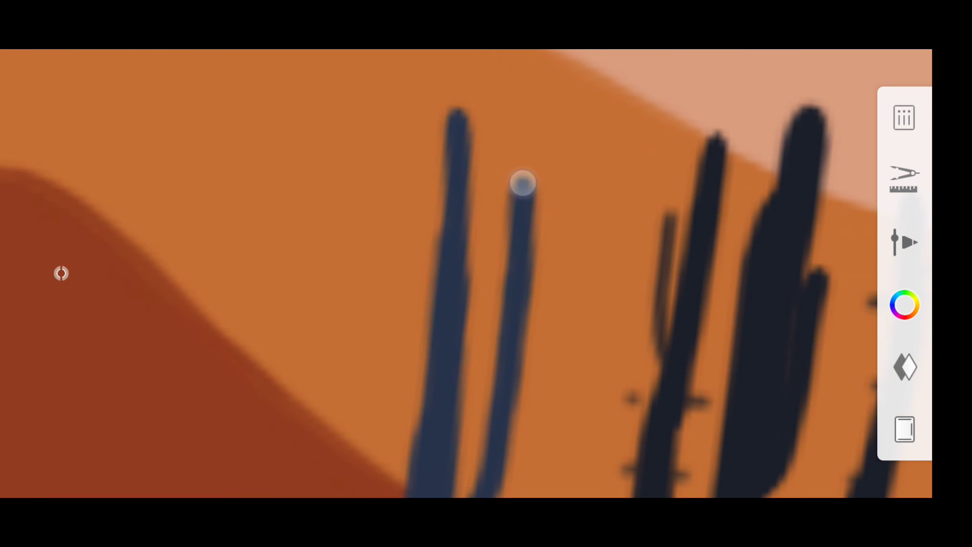
scroll(552, 310, down, 2)
drag(471, 365, 488, 130)
scroll(557, 263, down, 2)
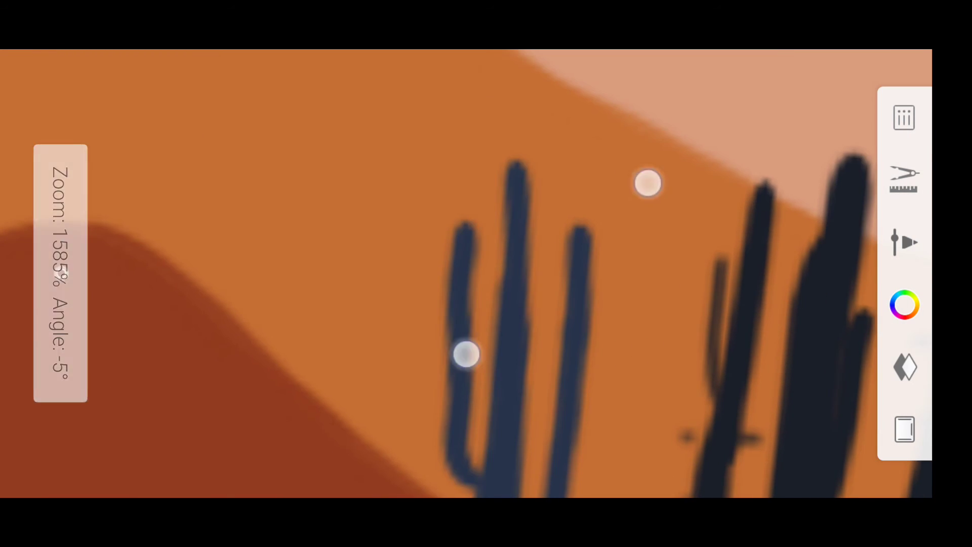
Extend one of the small cactus arms further upward.
click(61, 274)
click(895, 210)
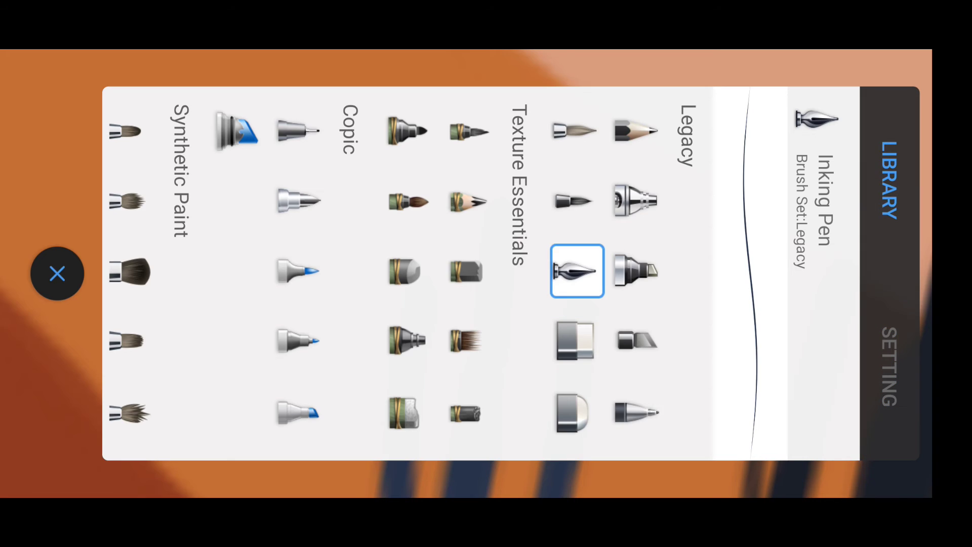
click(57, 274)
scroll(557, 274, up, 5)
drag(501, 253, 499, 162)
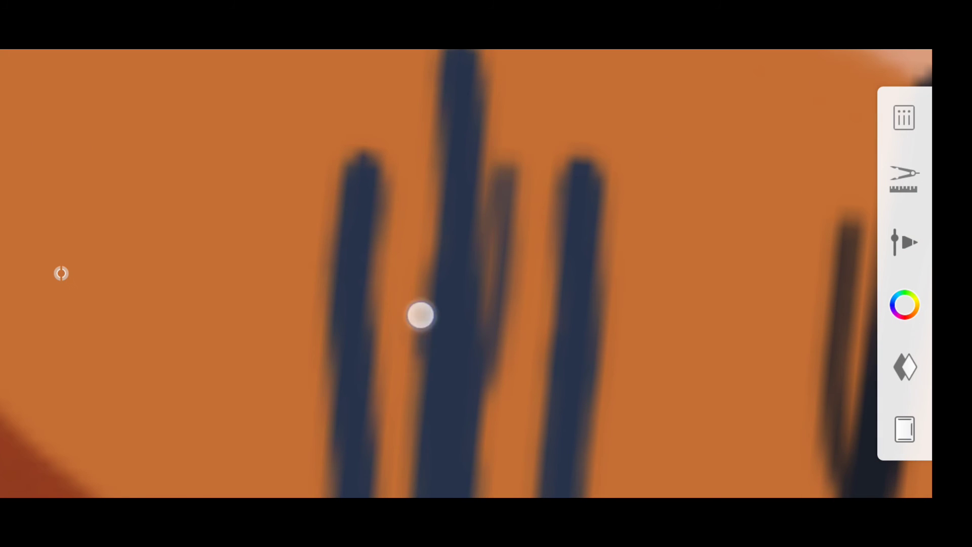
Pan around the desert scene to review the new navy cactus.
scroll(486, 273, right, 2)
scroll(572, 298, down, 2)
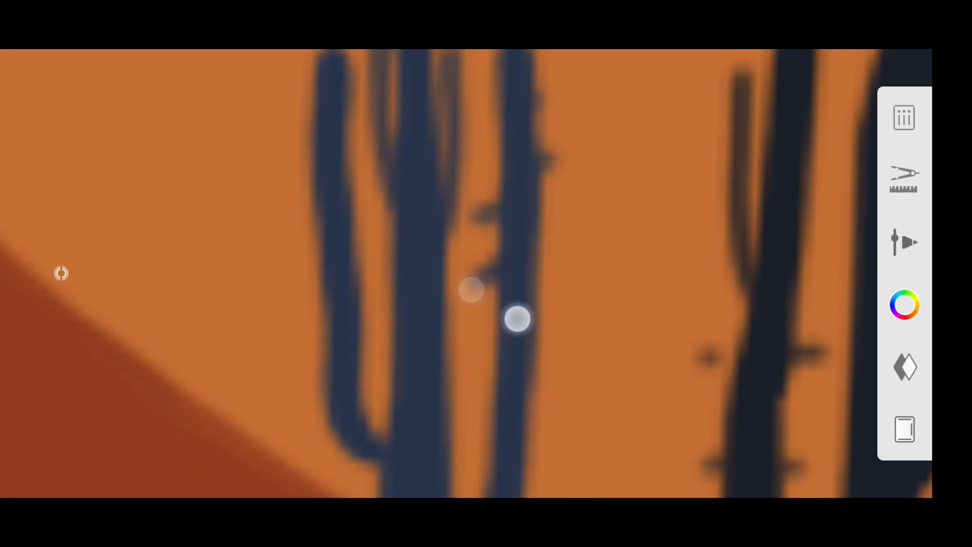
scroll(536, 299, right, 2)
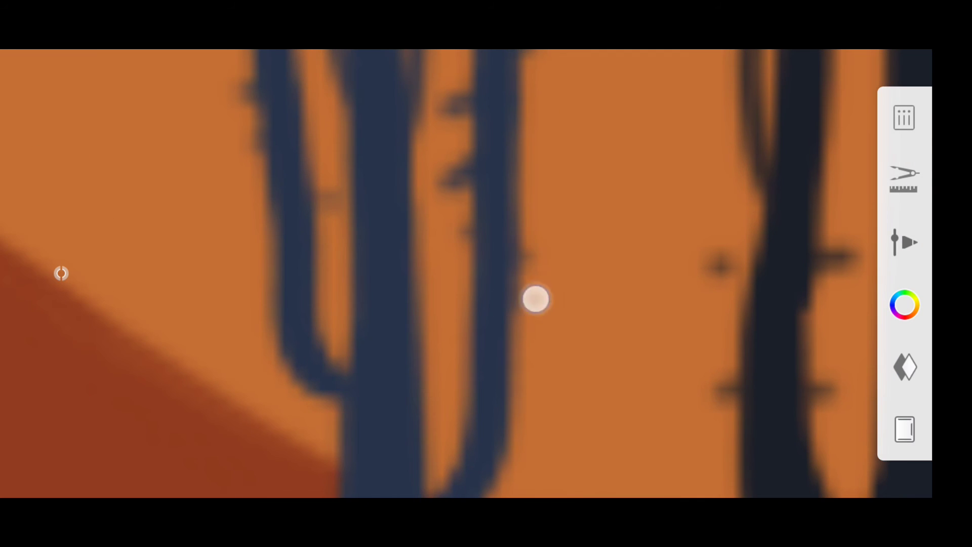
scroll(556, 381, down, 5)
scroll(564, 324, down, 3)
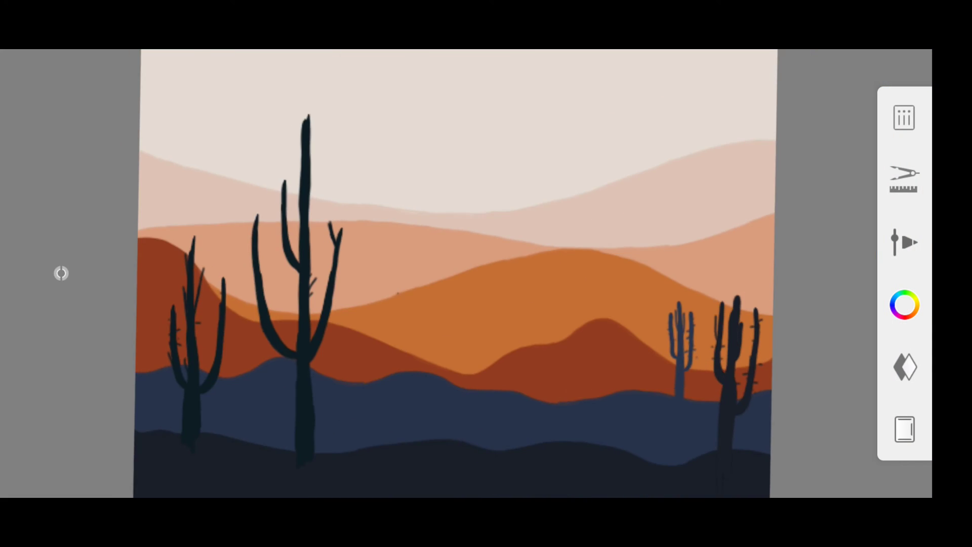
scroll(541, 281, up, 3)
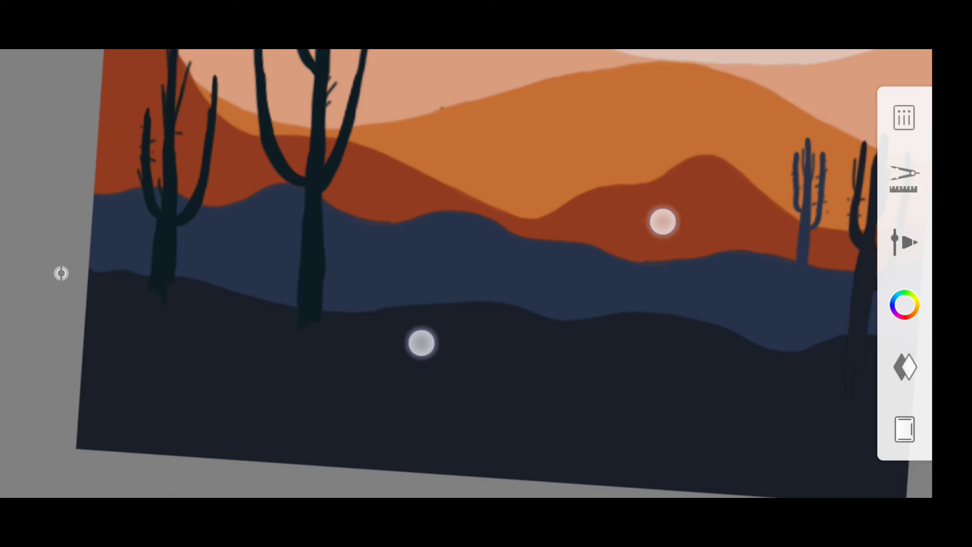
scroll(566, 330, up, 3)
click(61, 273)
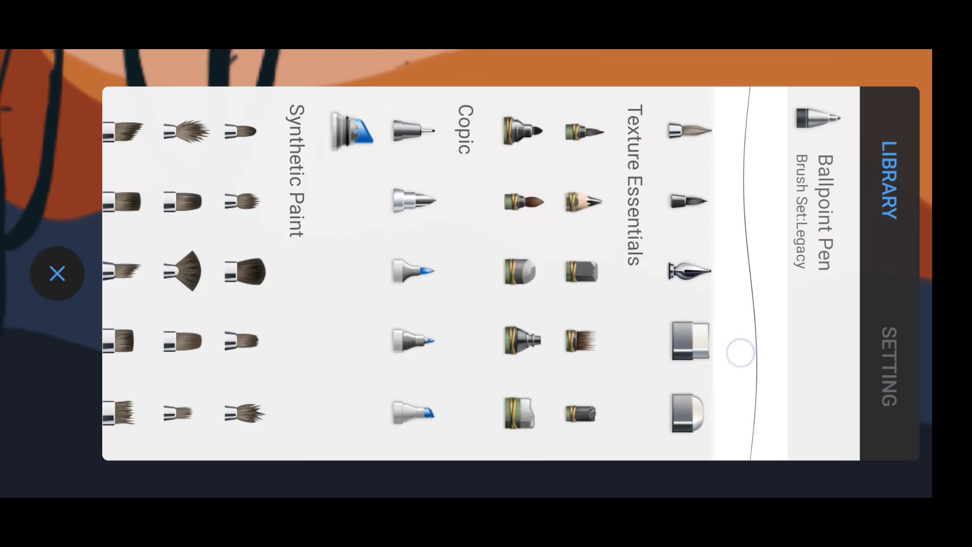
scroll(405, 273, left, 5)
scroll(405, 273, left, 10)
scroll(405, 274, right, 5)
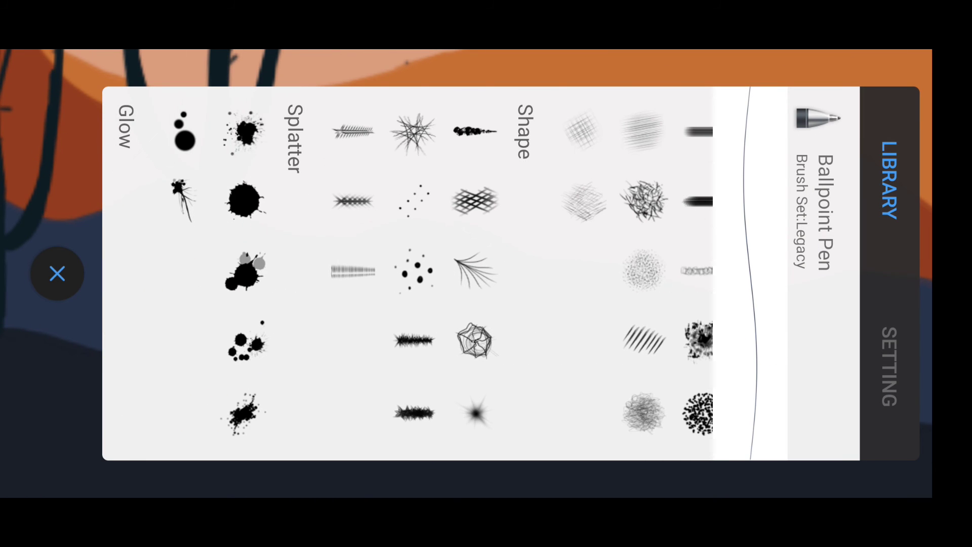
Select the Thorny texture brush after briefly trying Anemone_2.
click(643, 201)
click(414, 131)
click(889, 366)
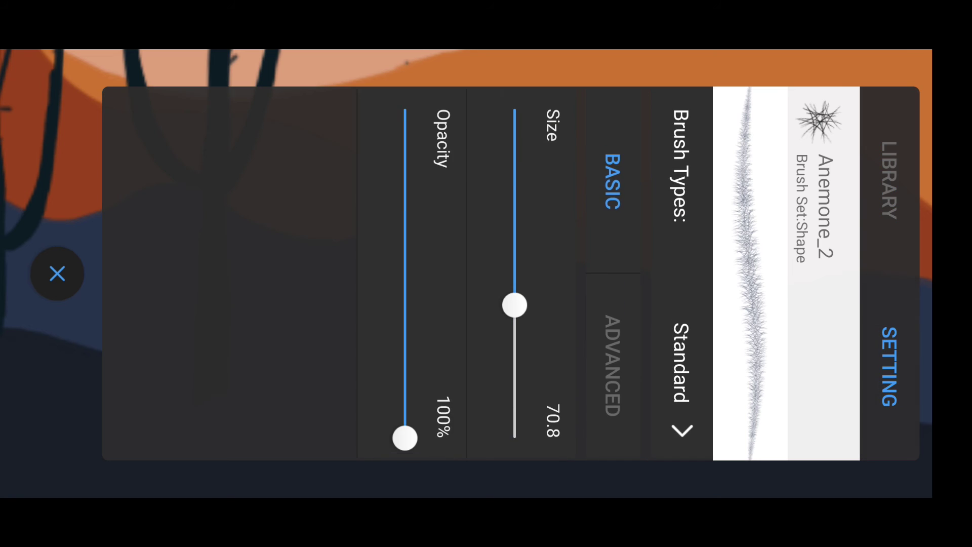
click(889, 180)
click(643, 201)
click(57, 273)
Sample a navy colour from the painting and bring the right-hand ground into view.
scroll(557, 258, up, 5)
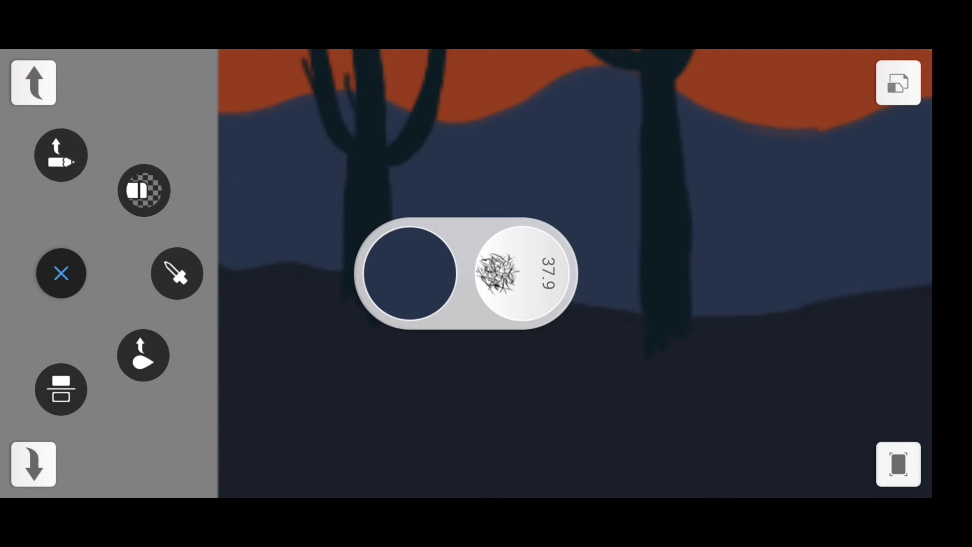
click(462, 328)
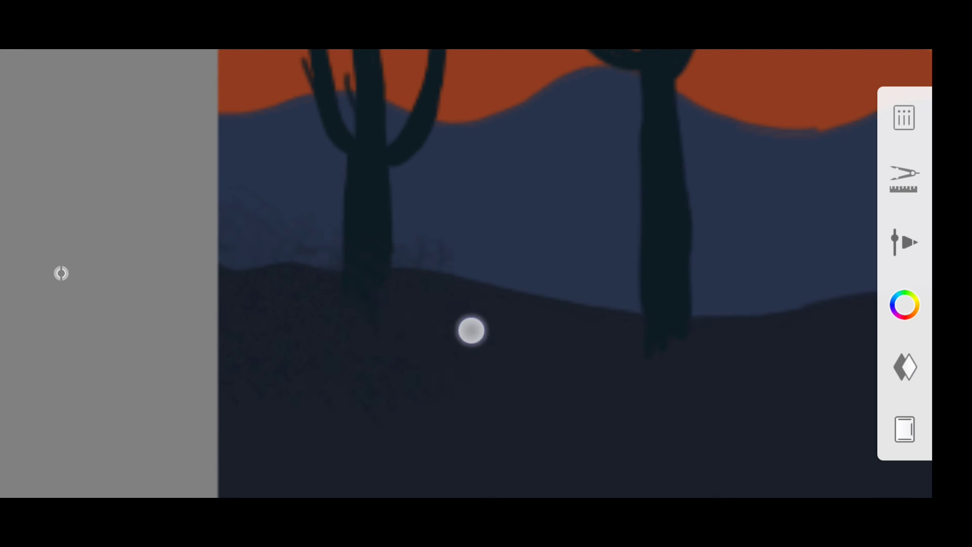
drag(623, 324, 546, 326)
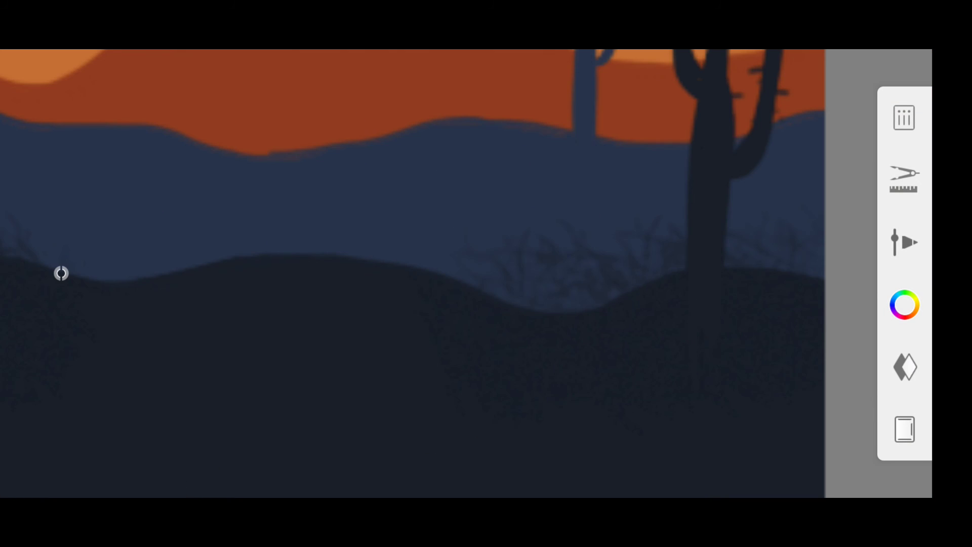
scroll(455, 273, down, 5)
click(61, 273)
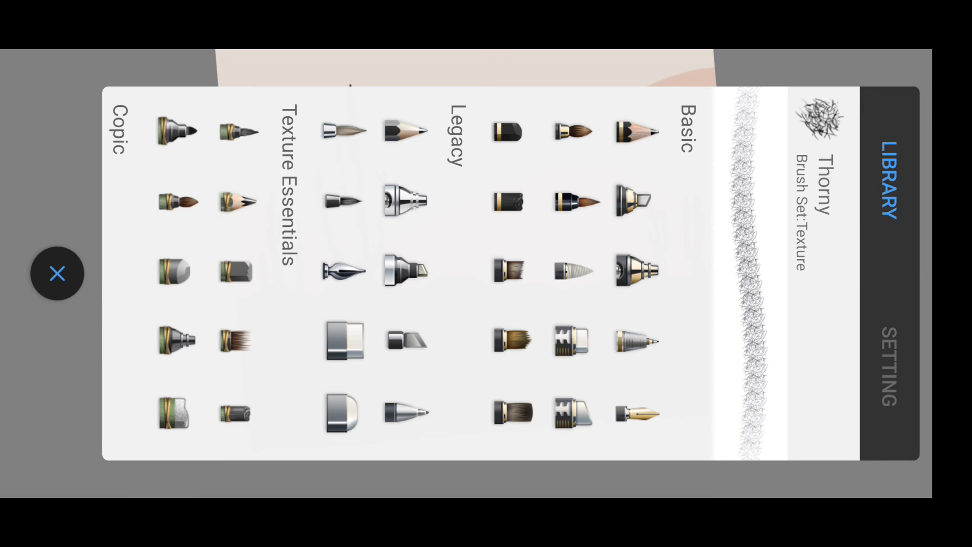
Switch back to the Inking Pen and start a small cactus stem on the blue hill.
click(344, 271)
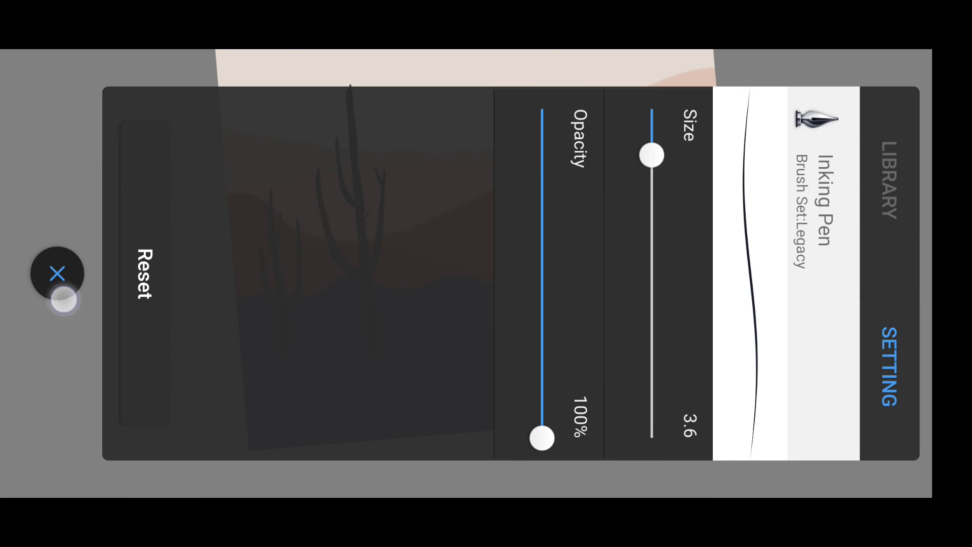
click(64, 299)
scroll(506, 253, up, 5)
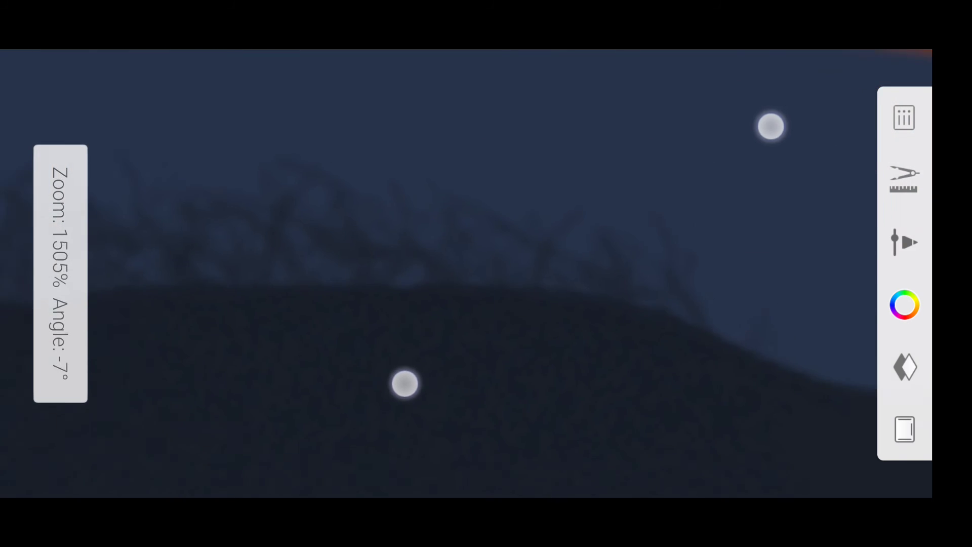
scroll(587, 255, down, 3)
drag(517, 238, 517, 281)
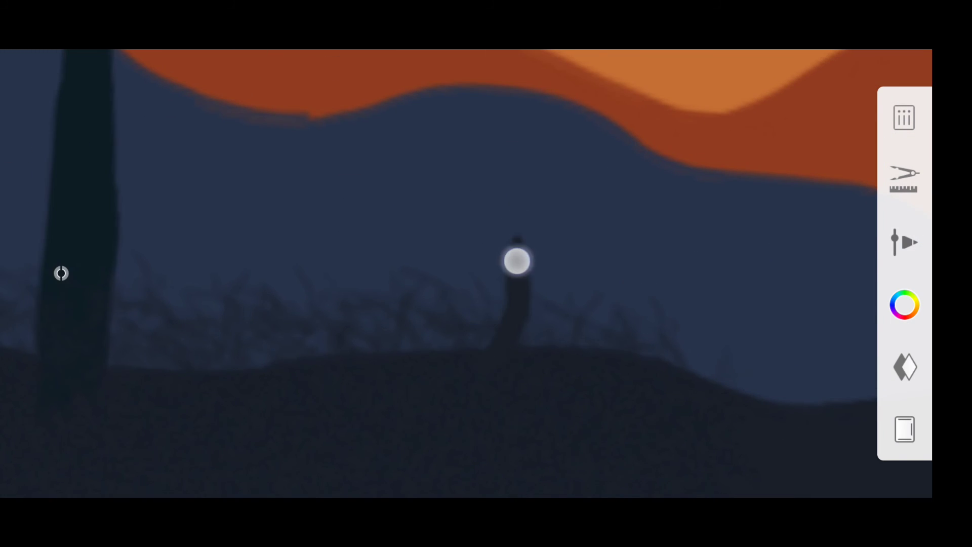
drag(517, 238, 462, 212)
Add another segment to the small cactus.
scroll(565, 234, up, 5)
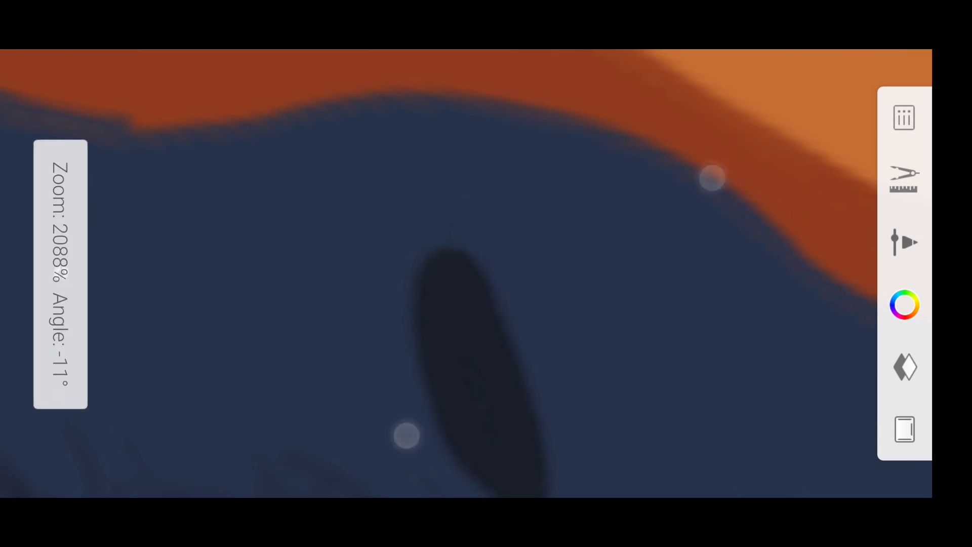
drag(556, 101, 505, 248)
scroll(582, 228, down, 3)
scroll(567, 268, up, 4)
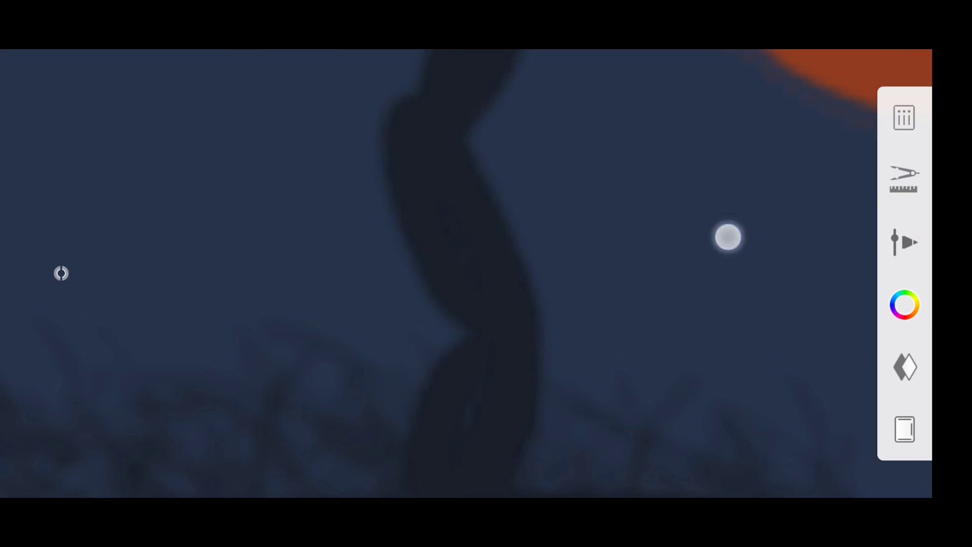
scroll(638, 258, down, 4)
scroll(578, 327, down, 3)
scroll(709, 253, up, 3)
Switch to the Ballpoint Pen brush and add another pad to the small cactus.
click(896, 248)
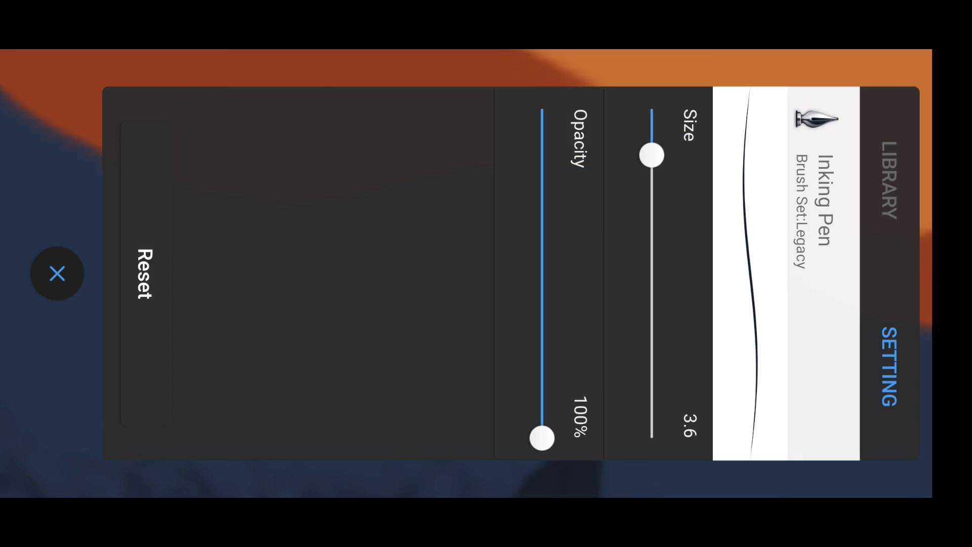
click(890, 180)
click(406, 413)
click(57, 274)
scroll(592, 309, up, 3)
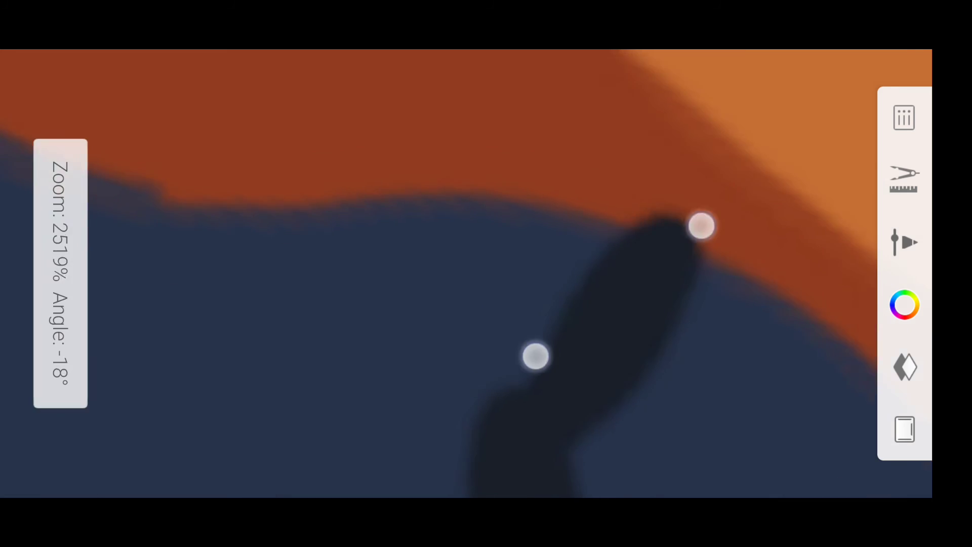
mouse_move(567, 316)
mouse_down()
mouse_move(545, 254)
mouse_move(555, 233)
mouse_up()
Add a curved arm and small dark detail strokes, then zoom out to the whole painting.
scroll(556, 245, down, 5)
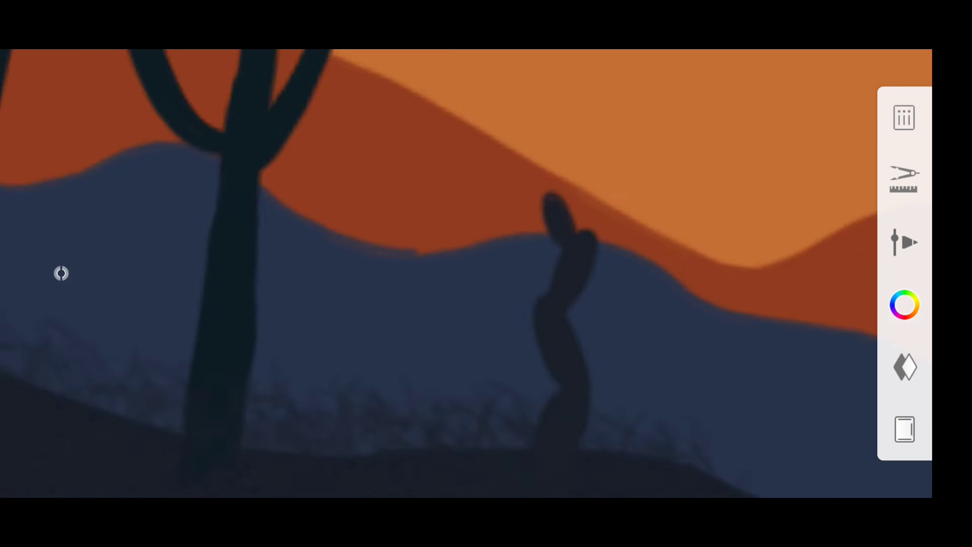
scroll(455, 253, up, 5)
drag(483, 367, 520, 350)
scroll(569, 285, down, 5)
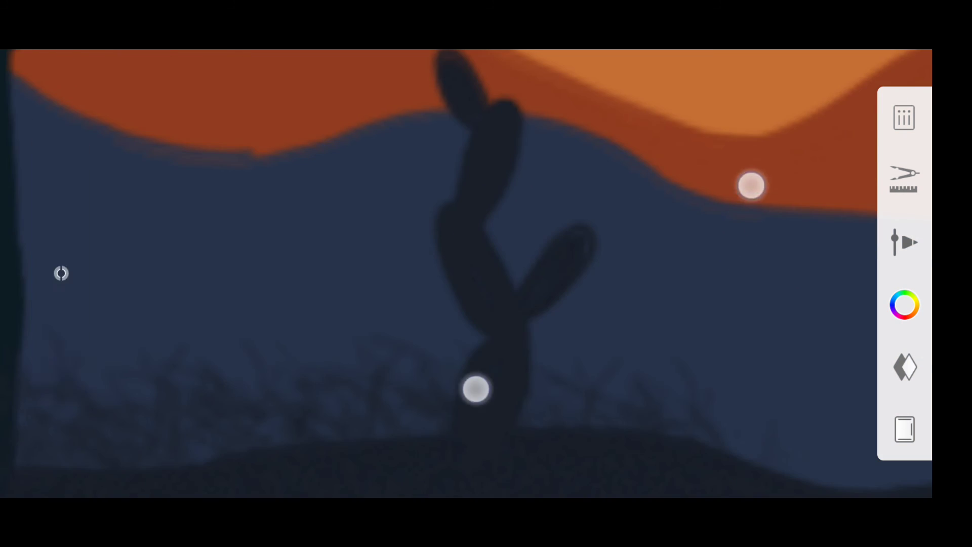
scroll(506, 283, up, 5)
drag(496, 212, 508, 270)
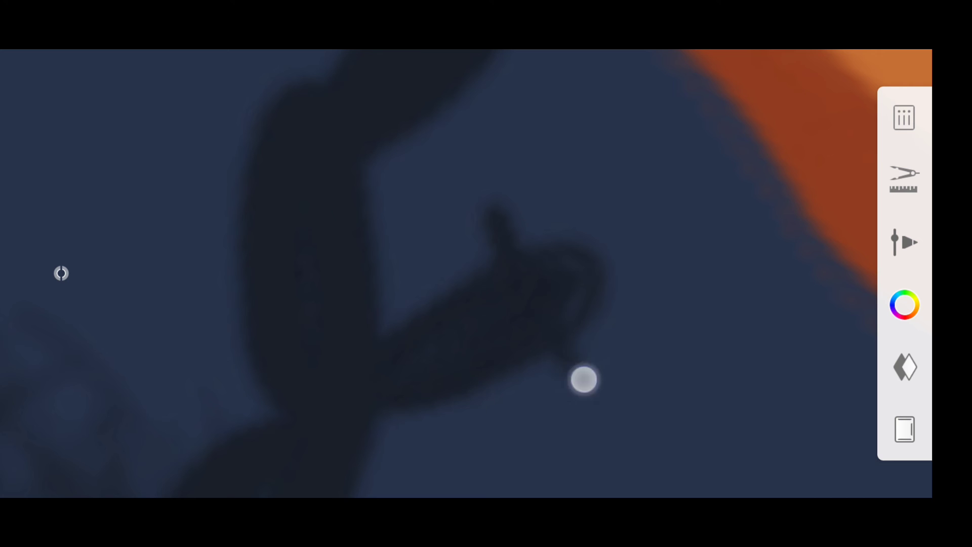
scroll(569, 297, down, 2)
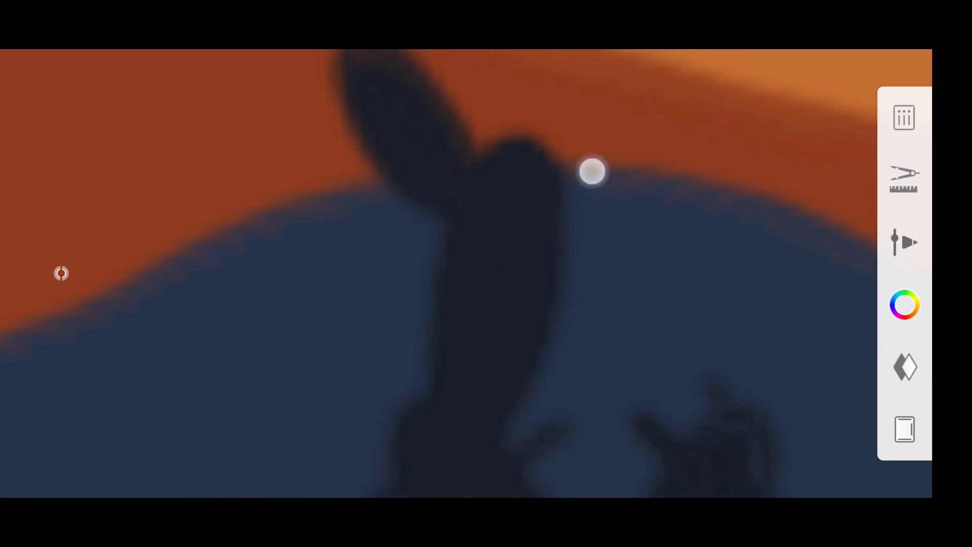
scroll(423, 285, down, 2)
drag(469, 271, 465, 204)
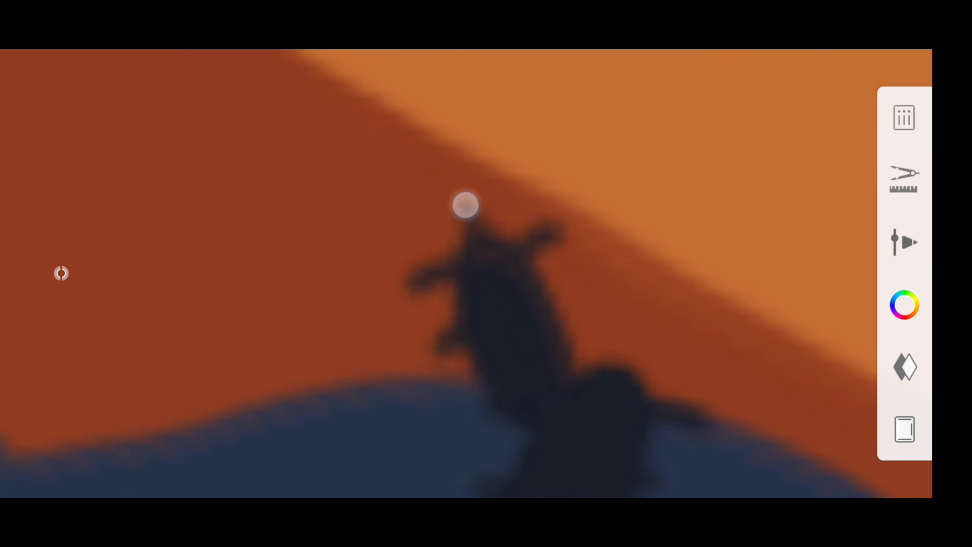
scroll(456, 253, down, 5)
scroll(485, 259, down, 5)
scroll(485, 258, down, 3)
Pick the Inking Pen brush and set its size to 2.0.
scroll(506, 284, down, 2)
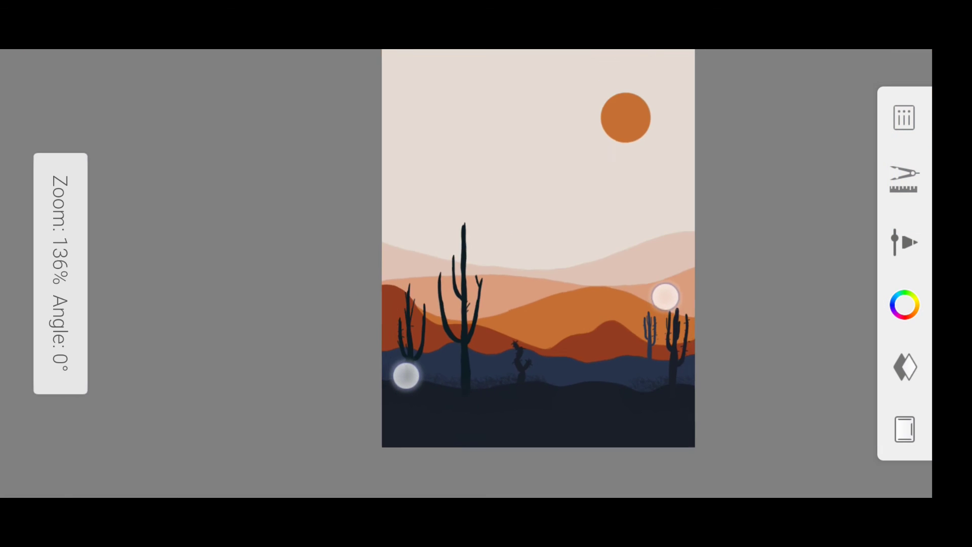
scroll(539, 331, down, 1)
scroll(539, 332, up, 1)
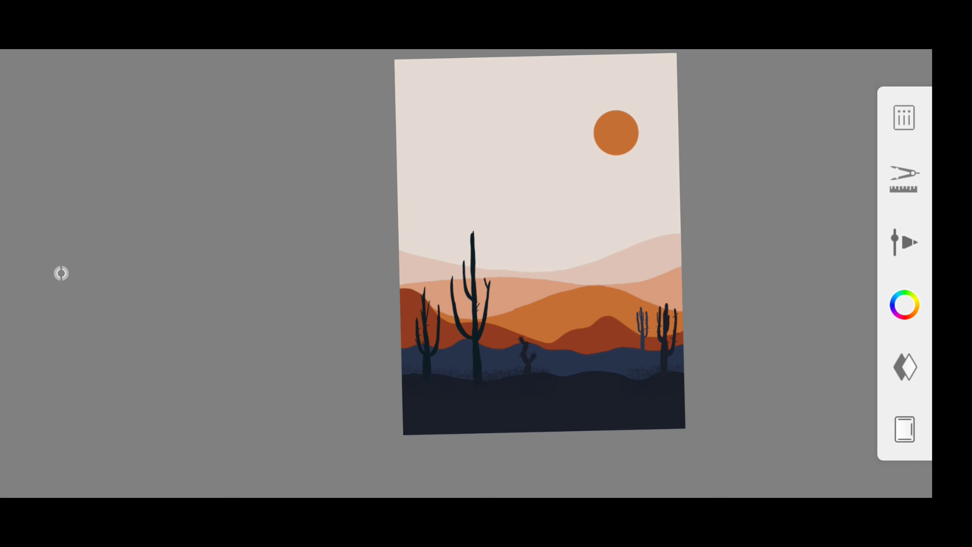
scroll(542, 352, up, 1)
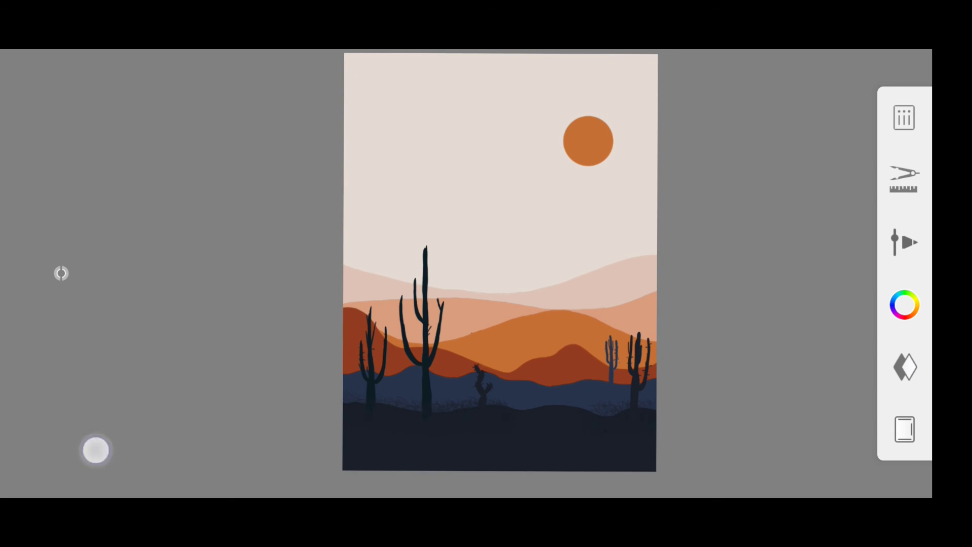
click(61, 273)
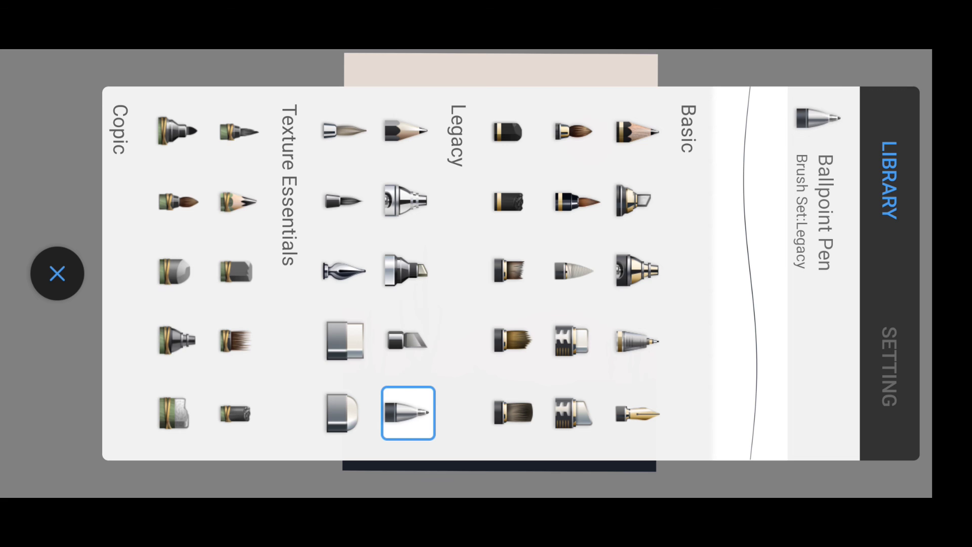
click(344, 271)
click(885, 366)
drag(651, 152, 638, 97)
click(57, 273)
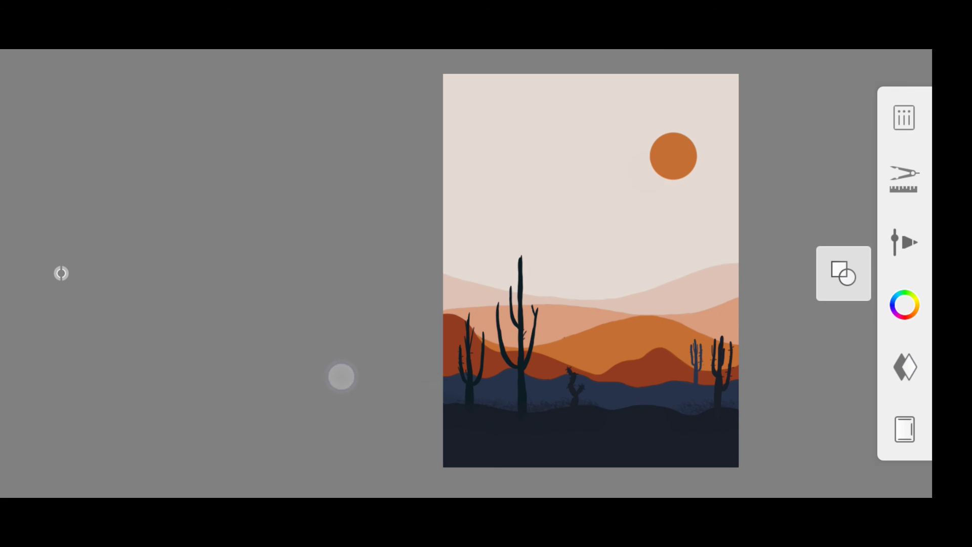
Draw the frame with the Rectangle guide and scale the layer up to about 107%.
click(842, 271)
click(842, 328)
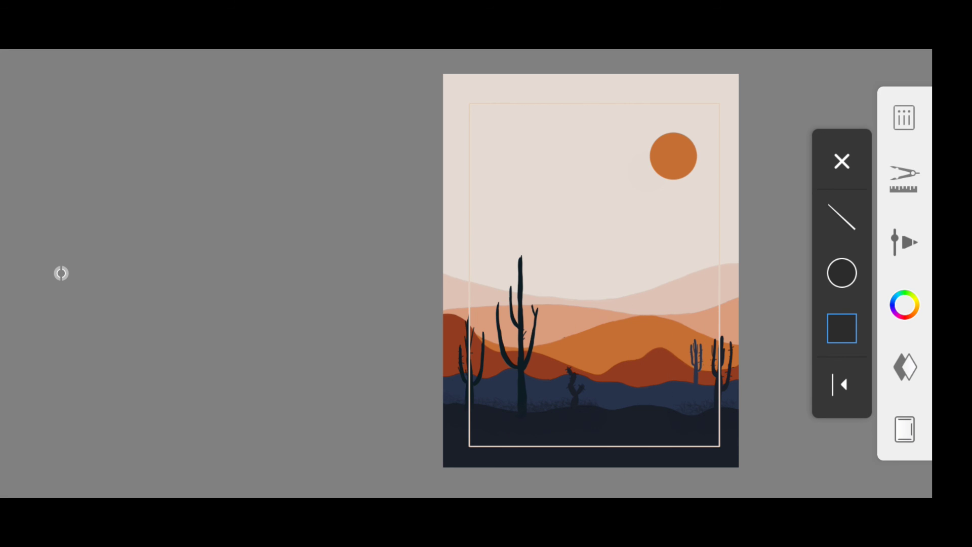
click(842, 161)
click(904, 117)
click(831, 266)
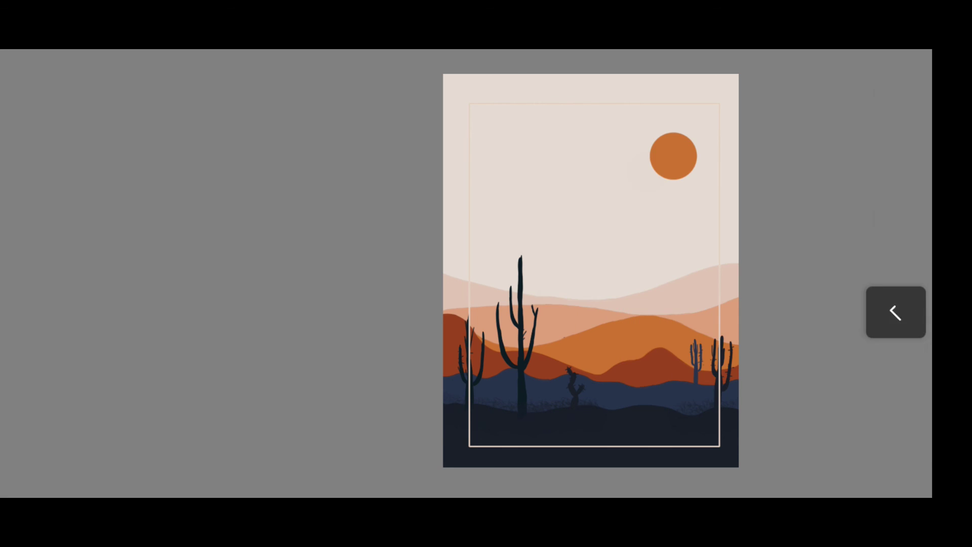
drag(551, 347, 567, 339)
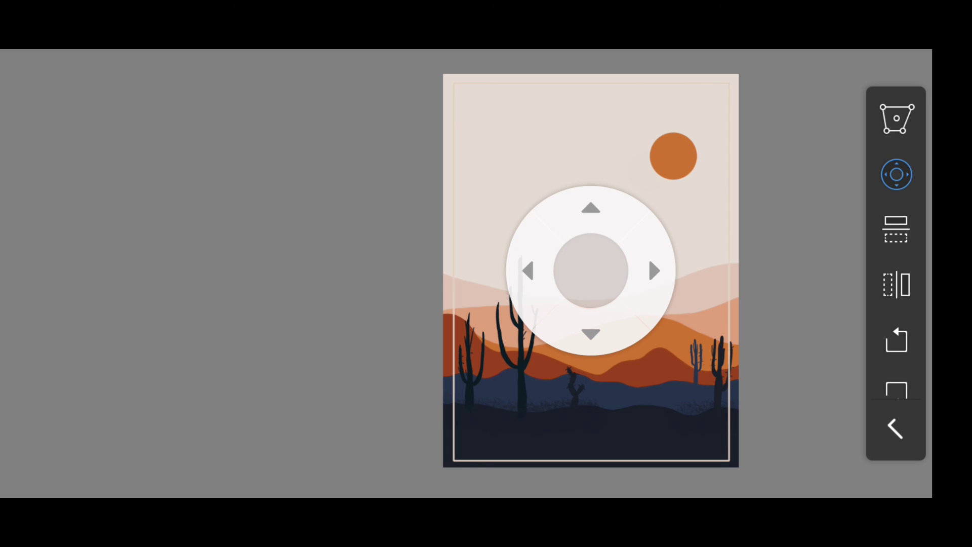
click(894, 431)
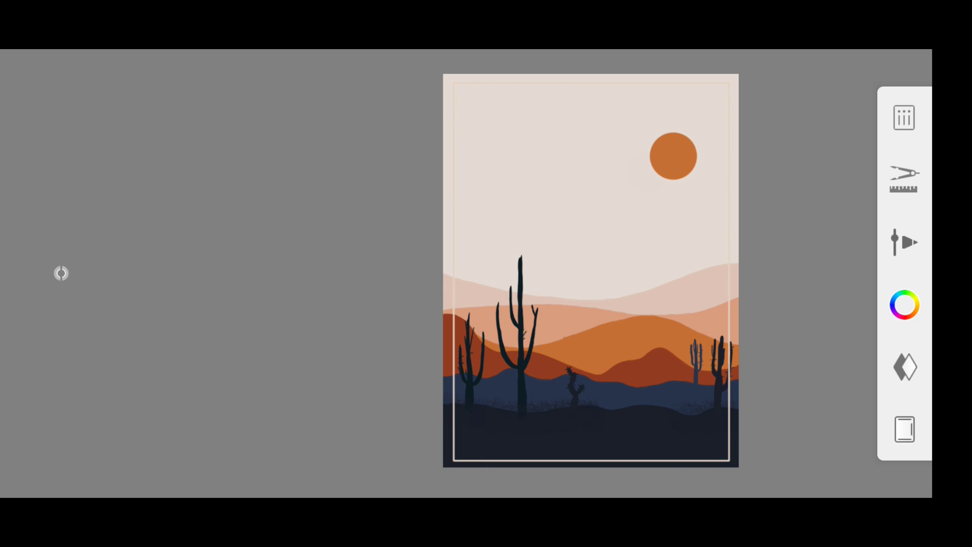
Exit Transform mode and briefly check the Layers list.
click(904, 118)
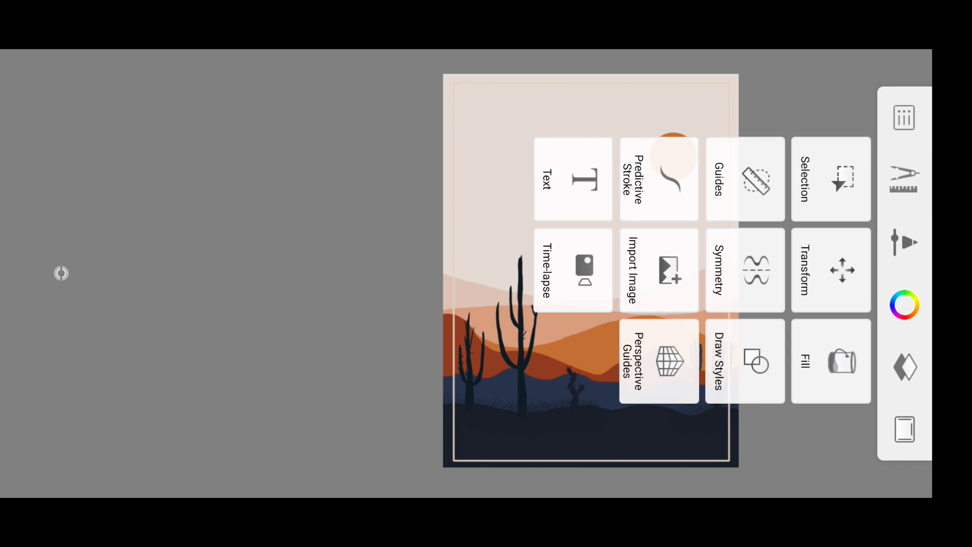
click(841, 268)
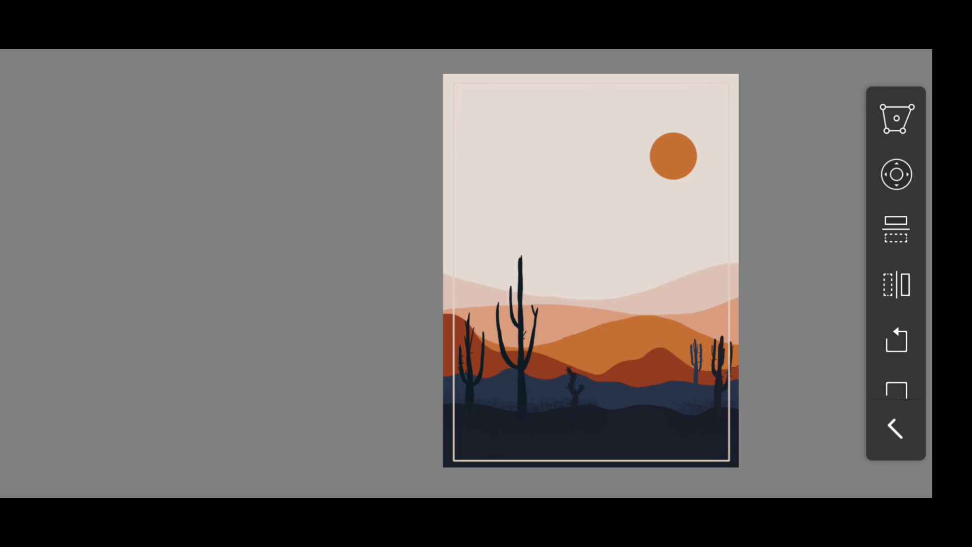
click(61, 273)
click(60, 274)
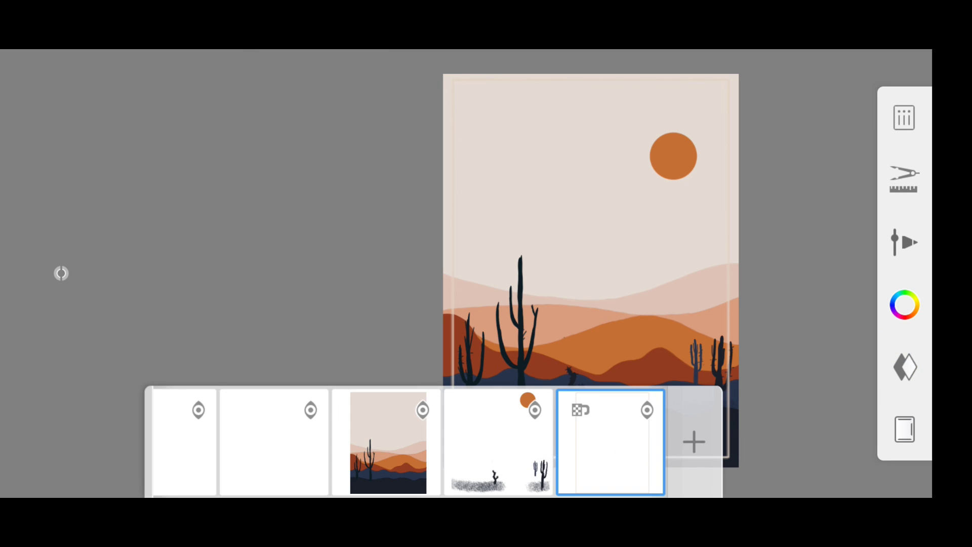
click(61, 274)
Solid-fill the strip outside the frame line with peach to form a border.
click(902, 195)
click(838, 357)
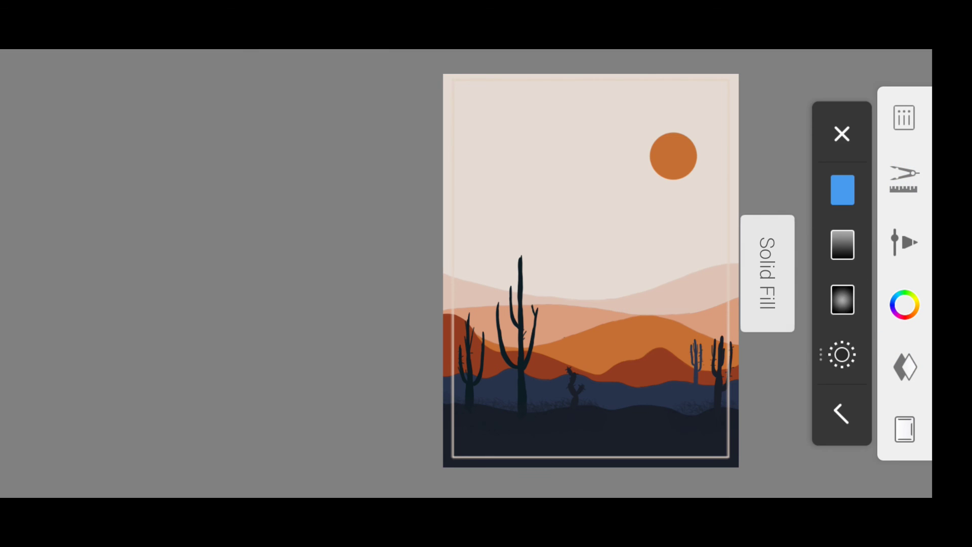
scroll(633, 313, up, 5)
scroll(61, 273, up, 2)
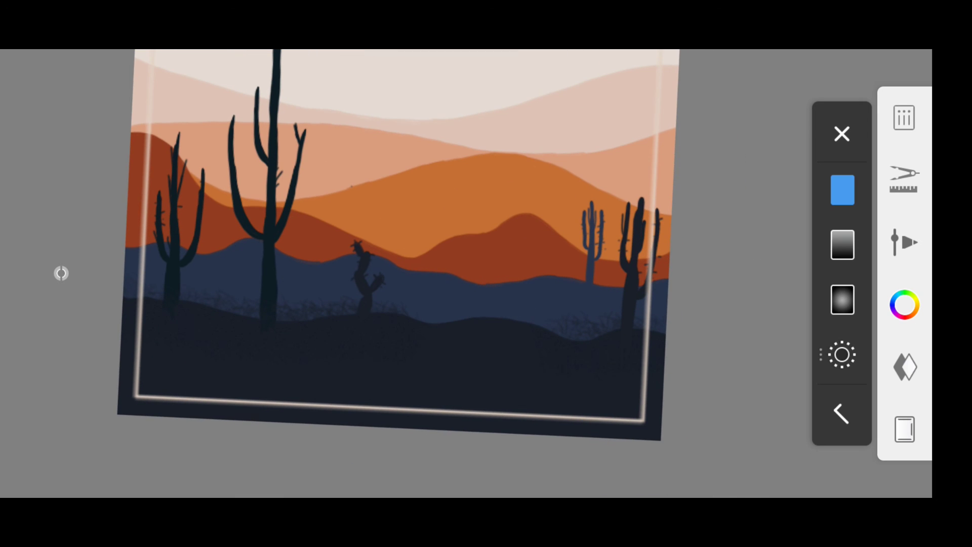
scroll(60, 274, down, 5)
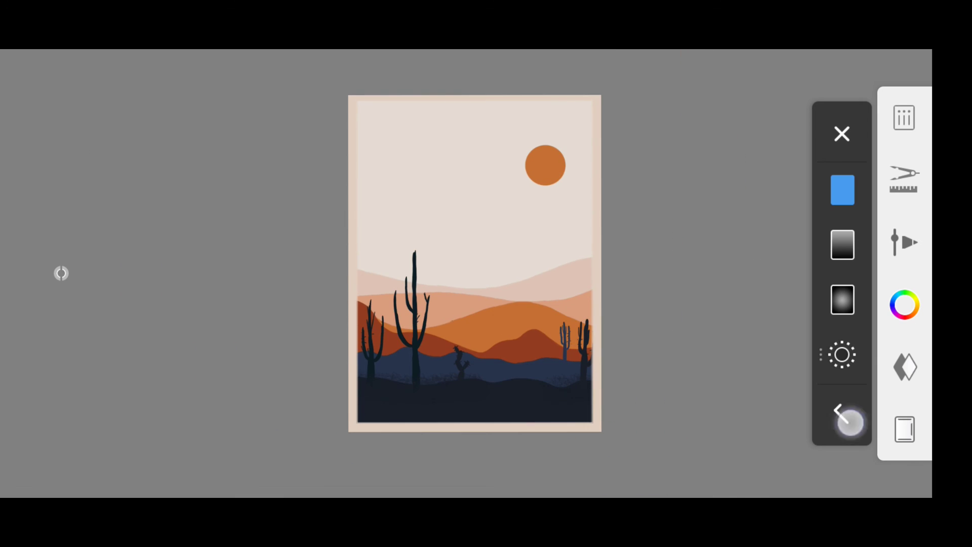
click(844, 419)
scroll(499, 292, up, 2)
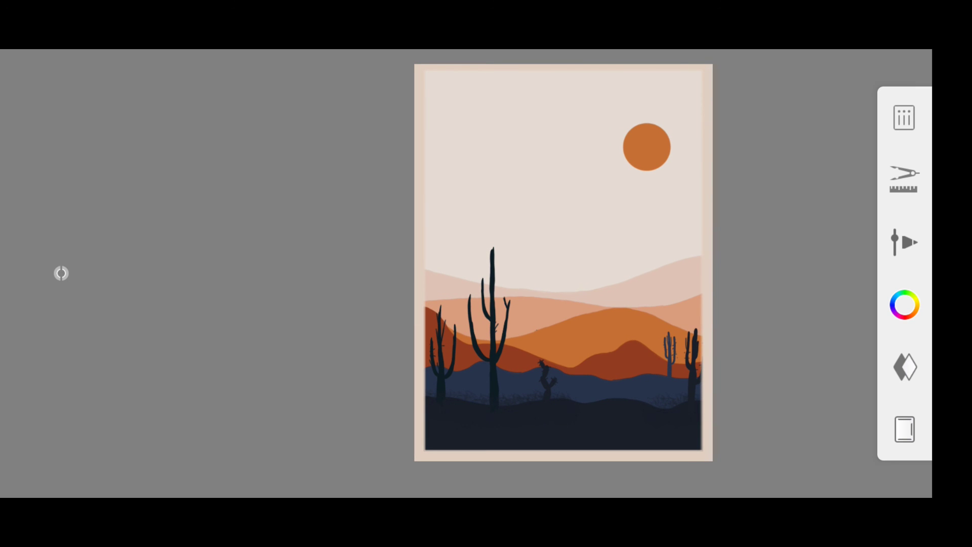
Zoom into the bottom border and pick a dark colour for the signature.
scroll(451, 308, up, 2)
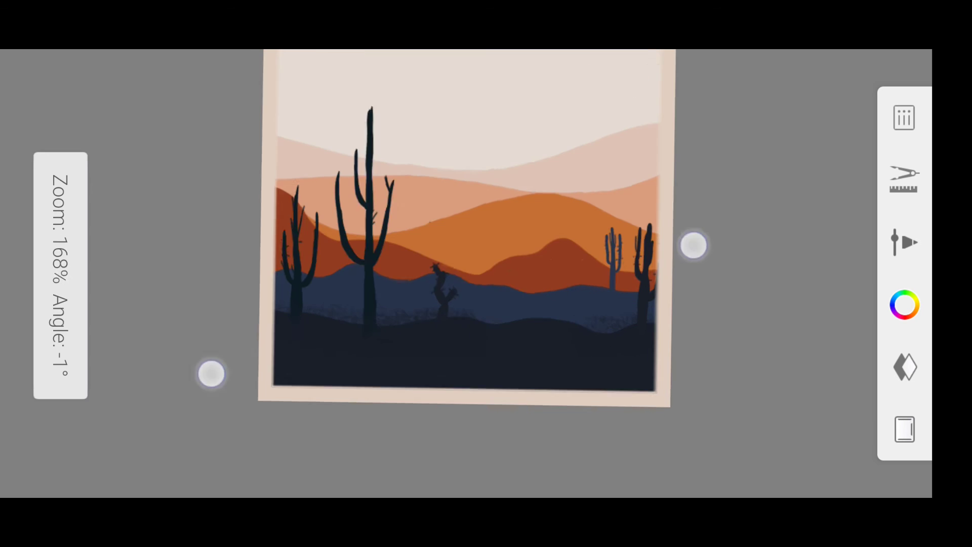
scroll(606, 351, up, 2)
scroll(647, 375, up, 3)
scroll(611, 322, up, 2)
scroll(611, 322, up, 1)
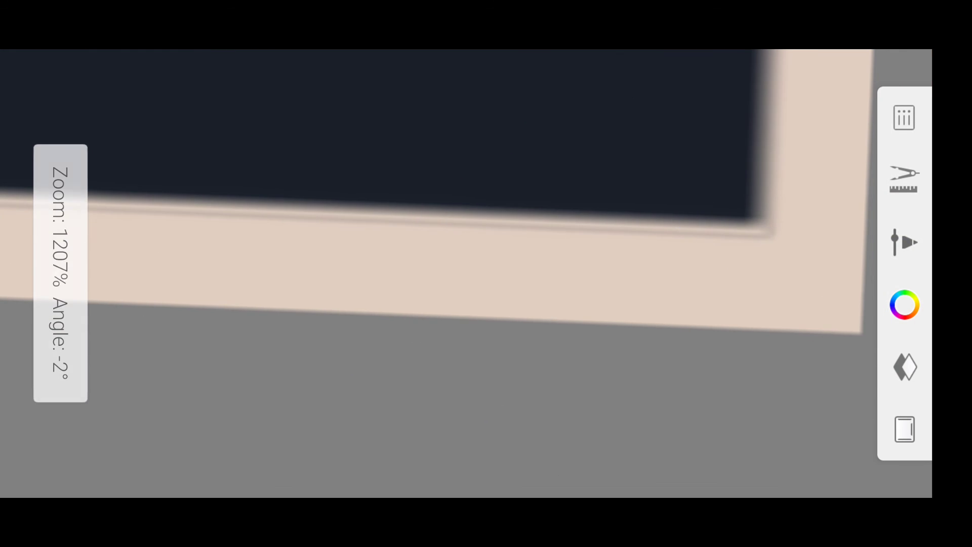
click(905, 305)
click(174, 223)
click(61, 274)
Select the Ballpoint Pen brush from the brush library.
click(884, 243)
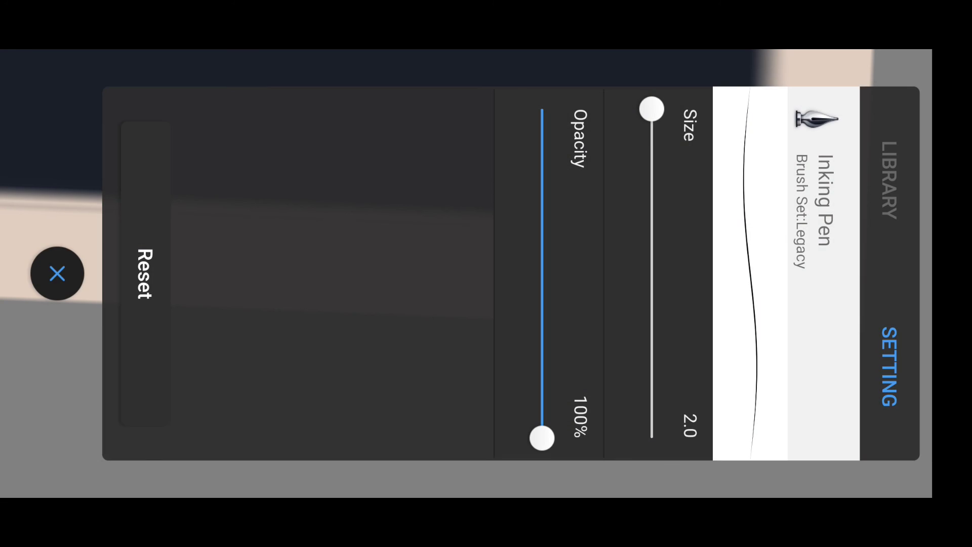
click(57, 273)
click(905, 243)
click(889, 179)
click(407, 412)
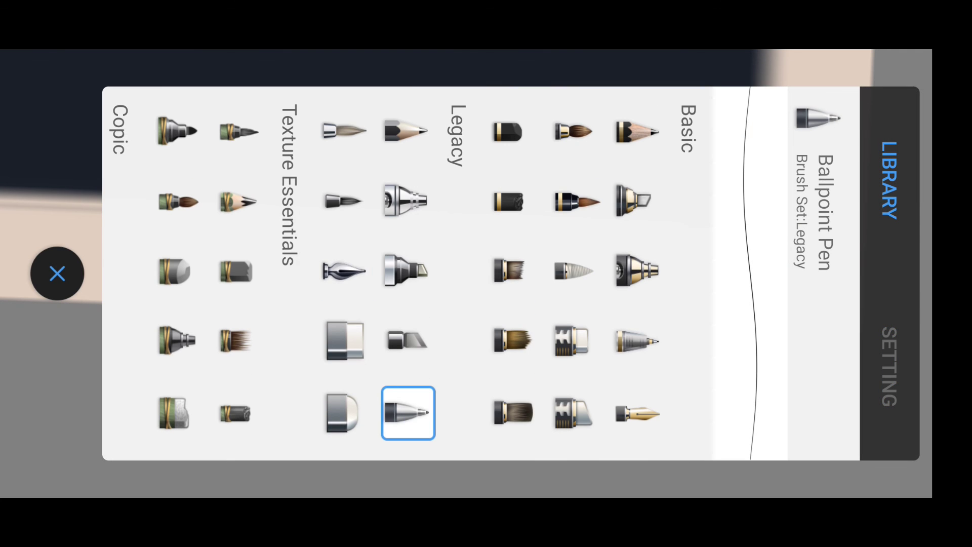
click(58, 274)
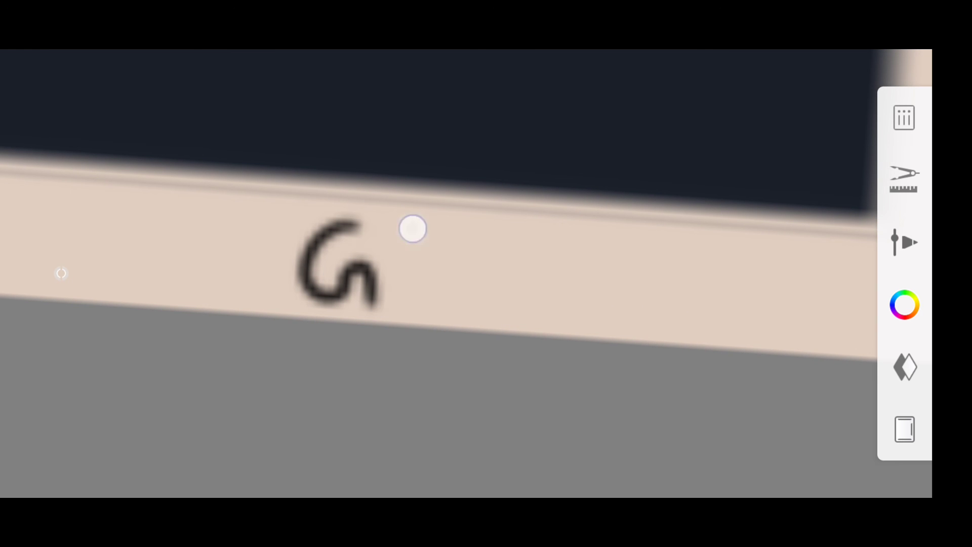
Handwrite the signature in the bottom-right border, adding a dot and small emblem.
drag(412, 229, 393, 304)
drag(412, 229, 443, 306)
drag(399, 271, 458, 264)
drag(440, 299, 503, 233)
drag(568, 297, 539, 307)
scroll(456, 274, up, 2)
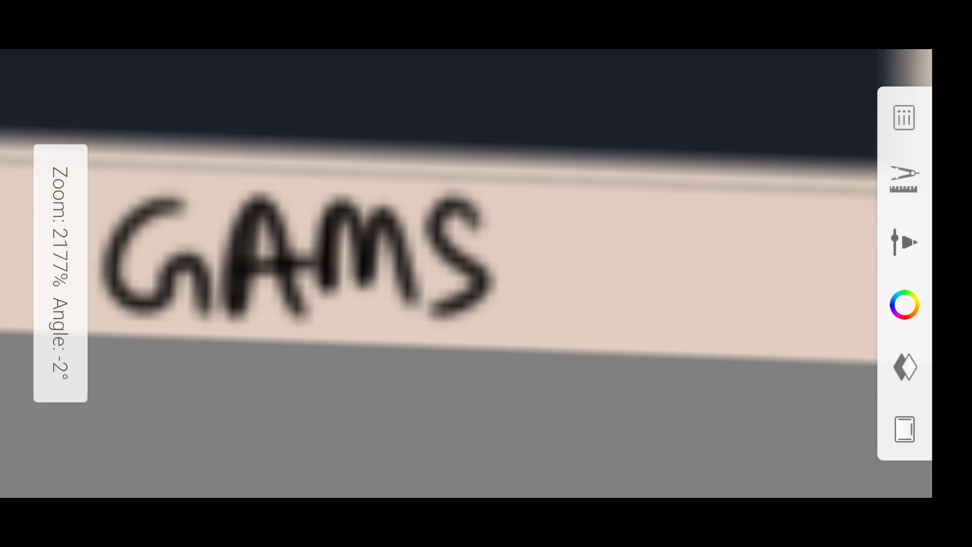
click(519, 293)
mouse_move(587, 222)
mouse_down()
mouse_move(584, 319)
mouse_move(668, 329)
mouse_up()
Zoom out and tilt the view to see the finished painting.
scroll(552, 272, down, 5)
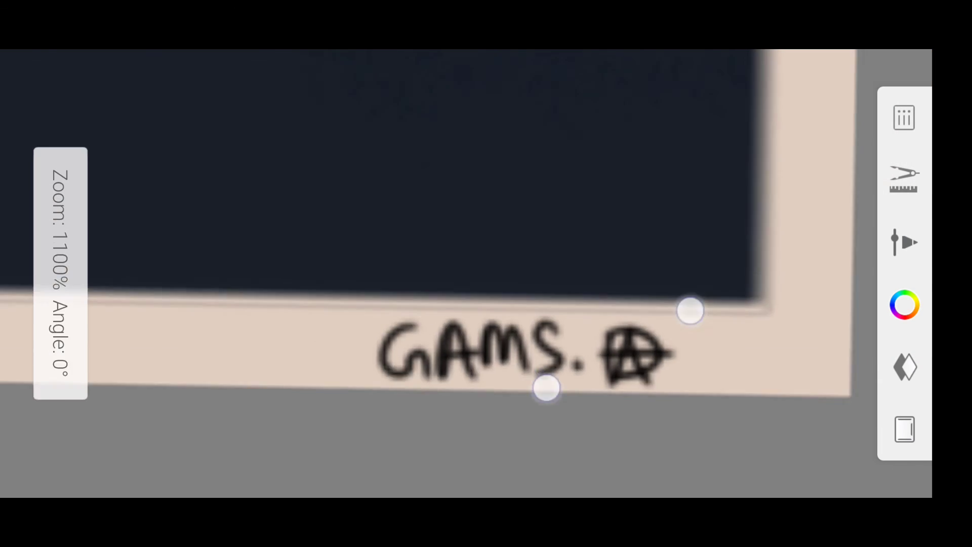
scroll(658, 304, down, 5)
scroll(734, 227, down, 3)
scroll(726, 194, down, 2)
mouse_move(726, 193)
mouse_down()
mouse_move(689, 219)
mouse_move(712, 278)
mouse_up()
scroll(506, 273, up, 2)
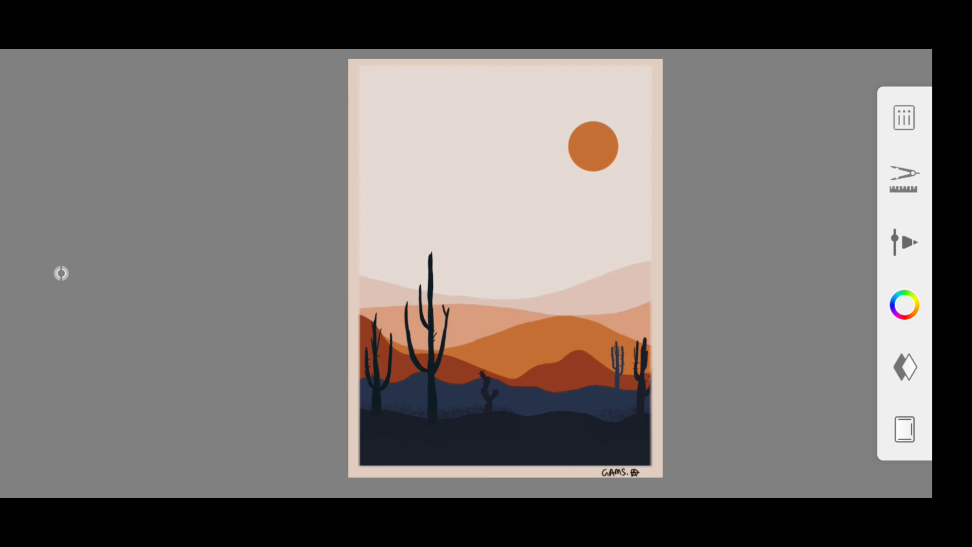